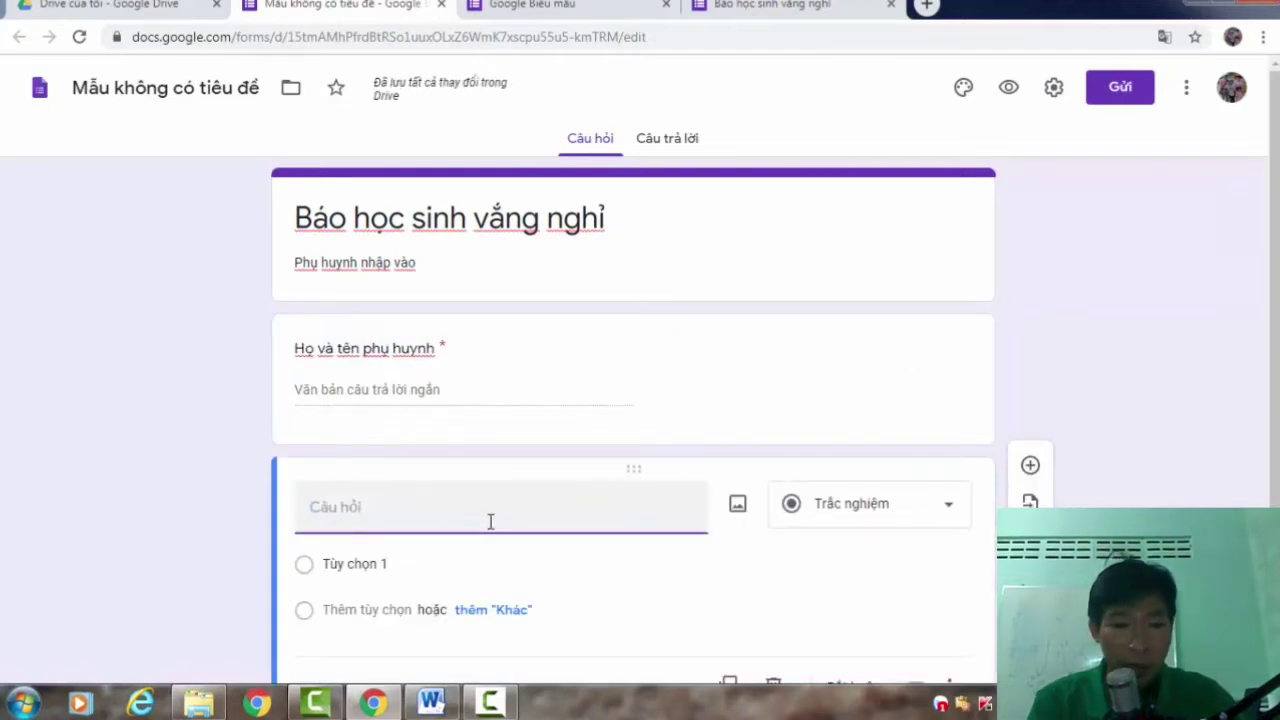
Title the new question "Họ và tên học sinh".
text(H)
text(o)
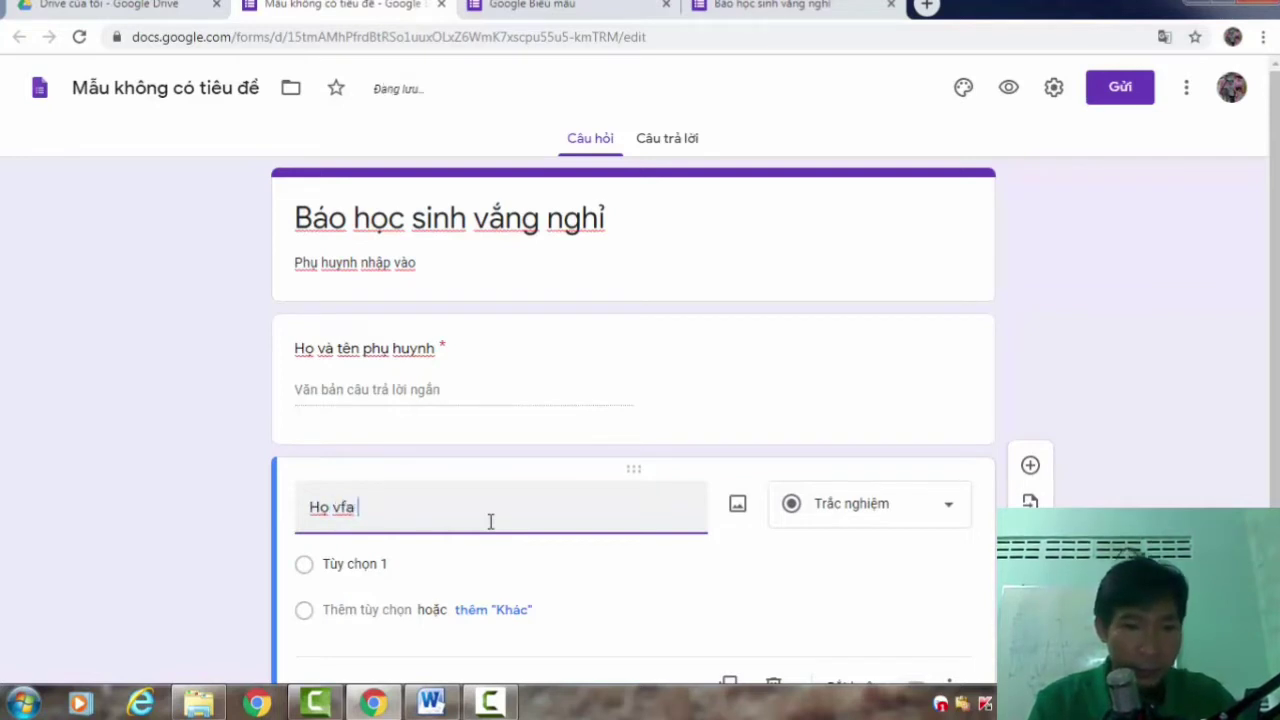
key(BackSpace)
key(BackSpace)
key(BackSpace)
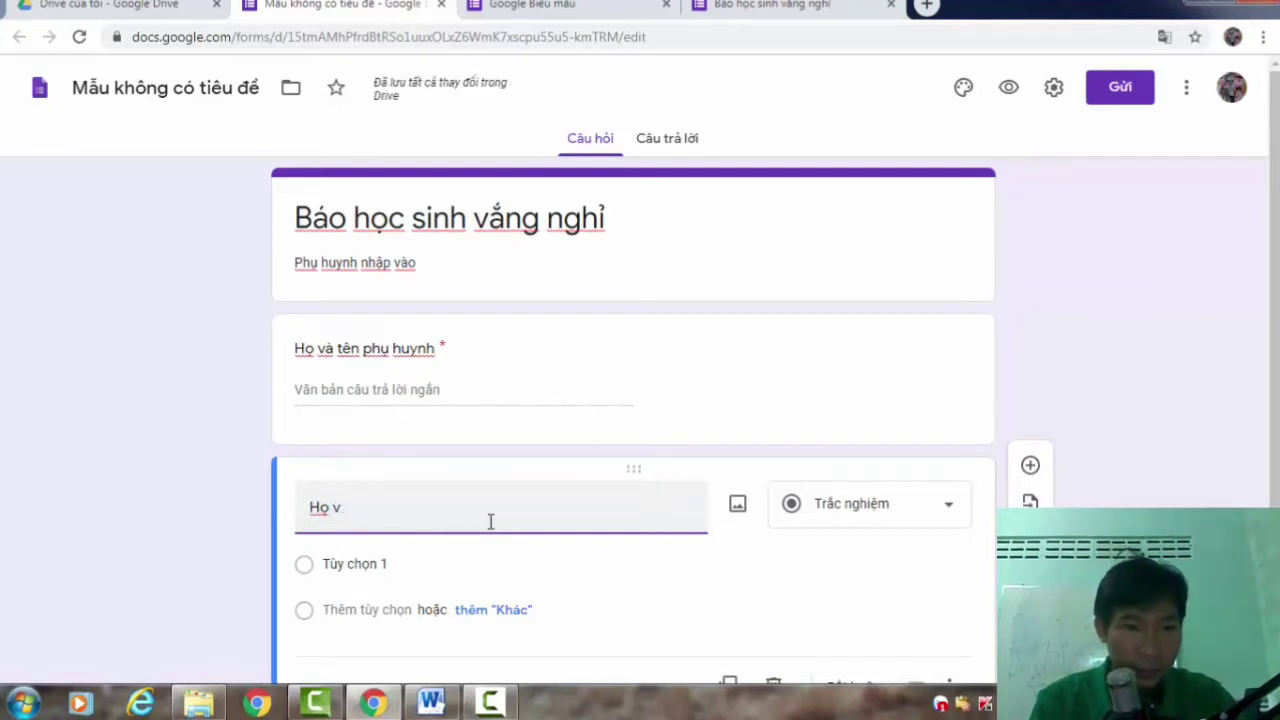
text(à t)
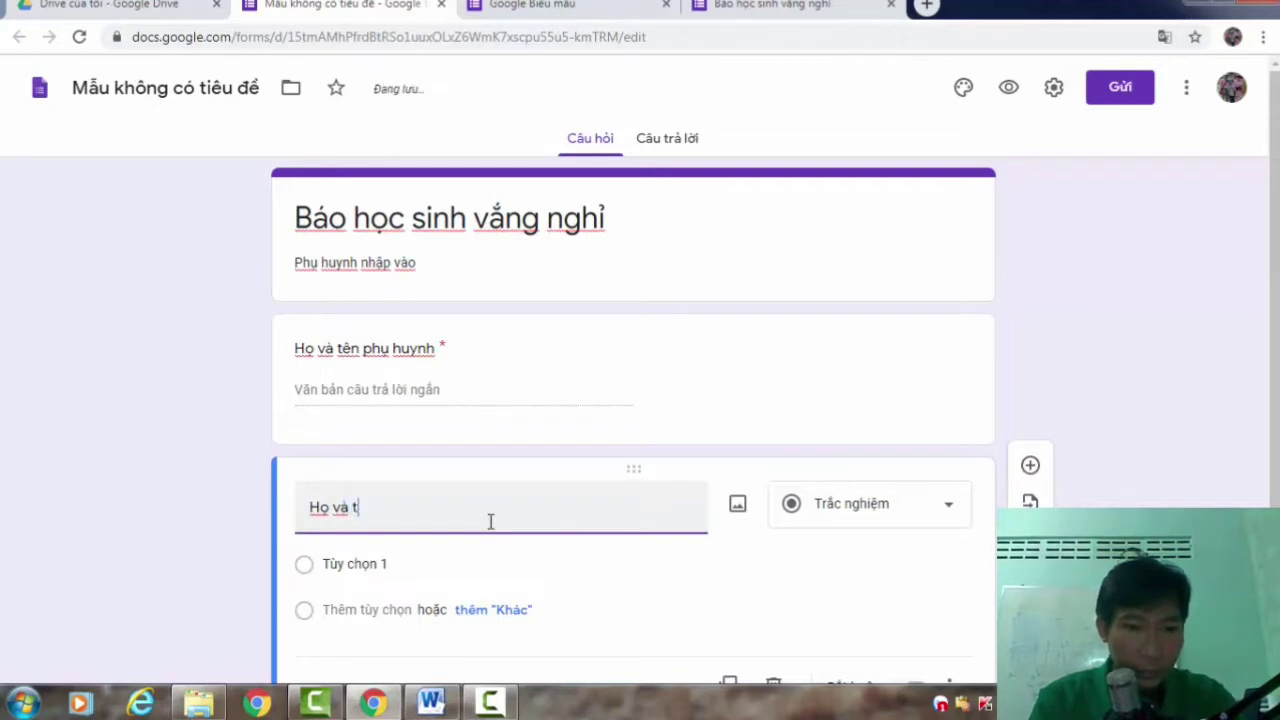
text(ên học )
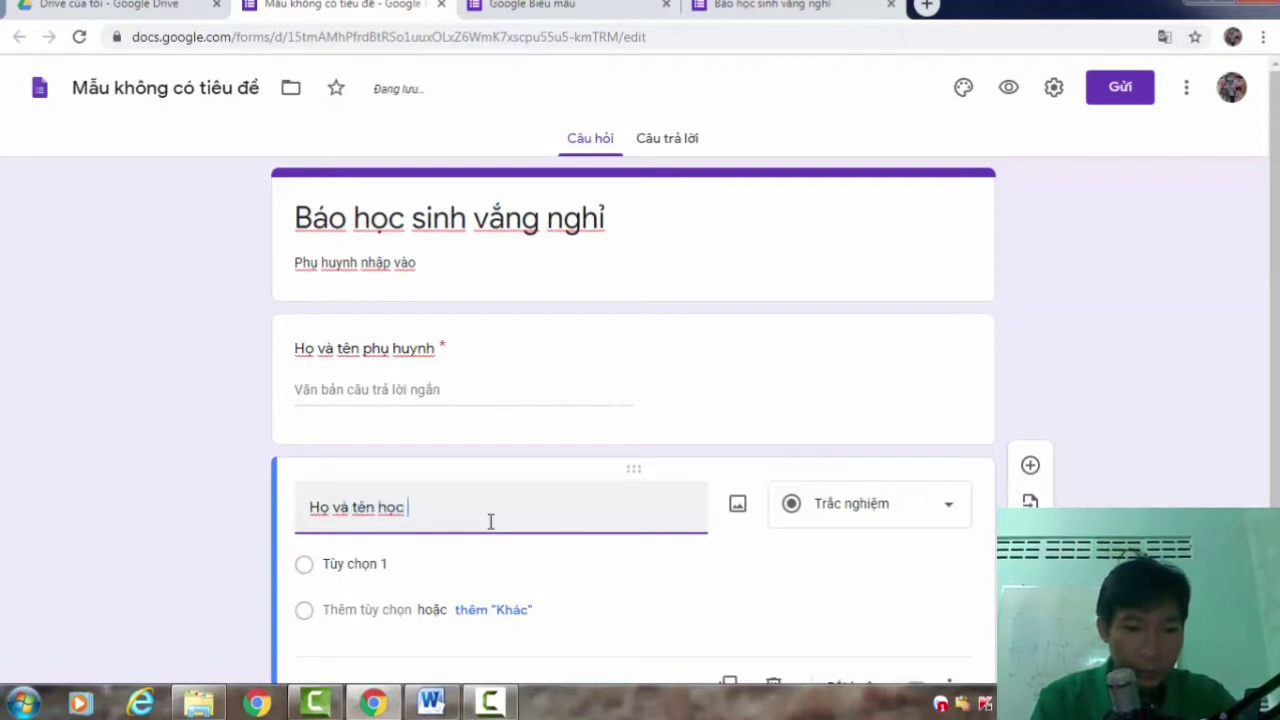
text(sinh)
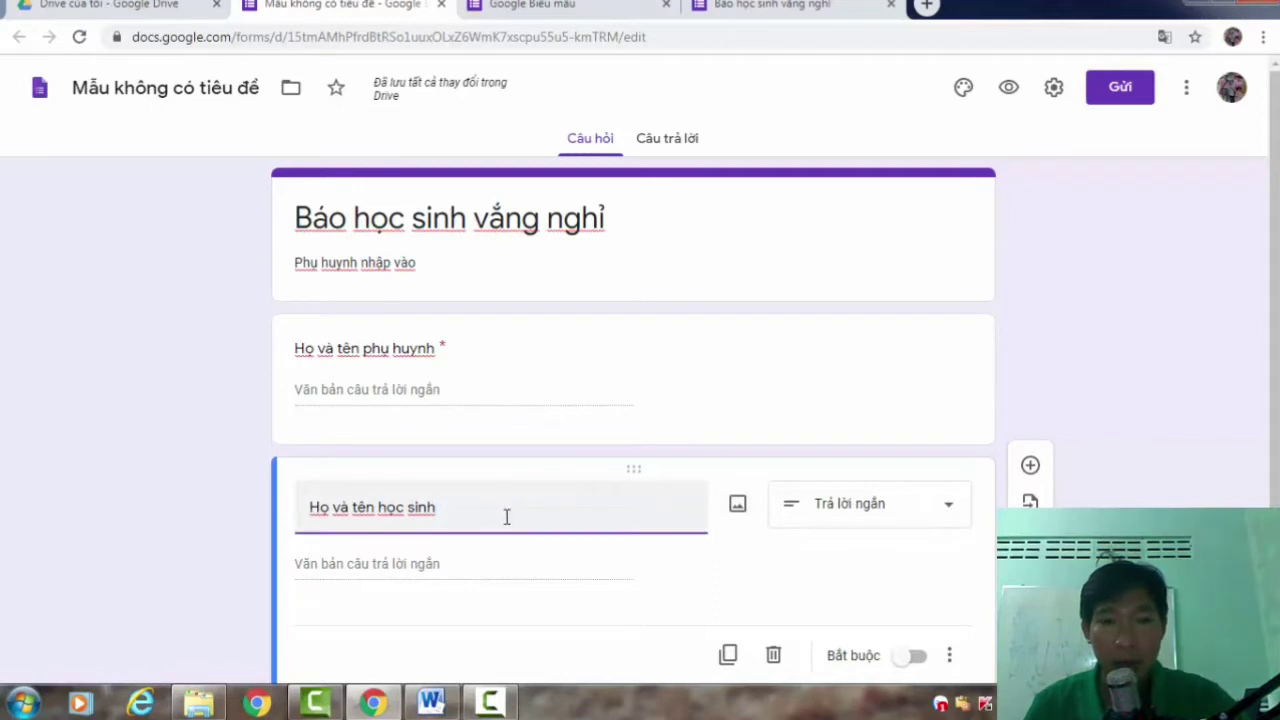
Change the answer type of the student name question to a dropdown list (Menu thả xuống).
scroll(507, 516, down, 1)
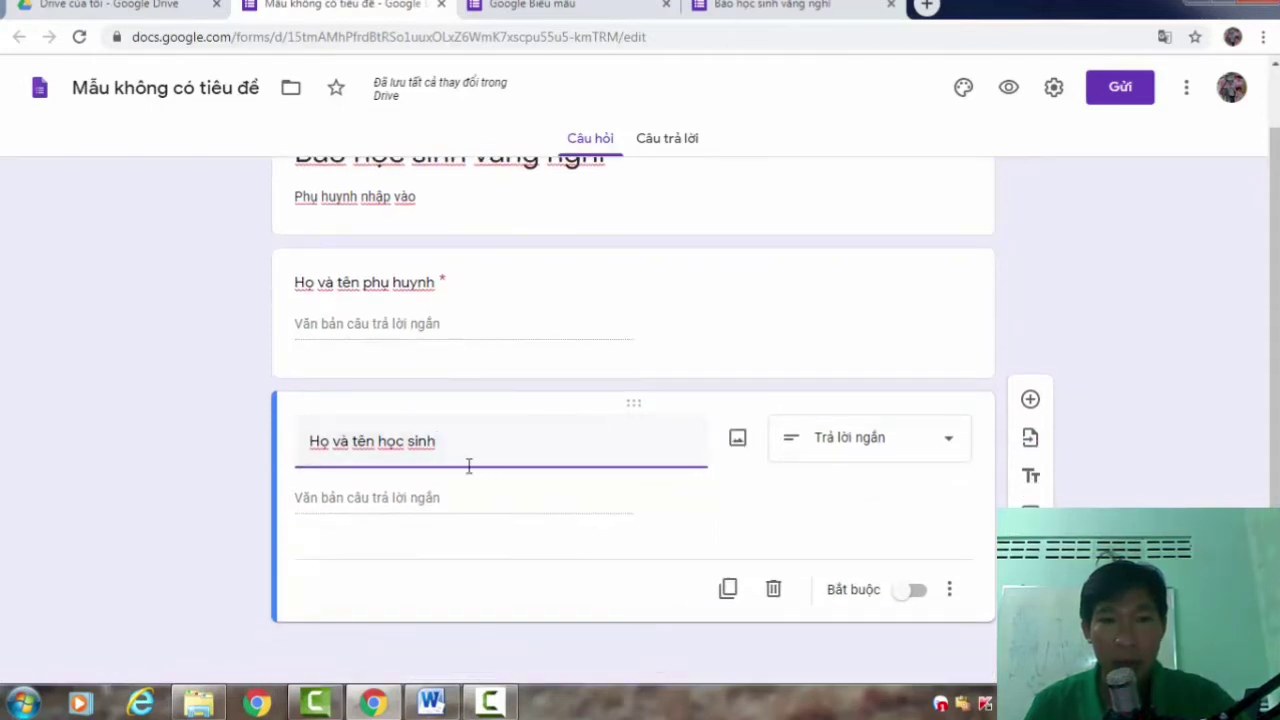
click(949, 452)
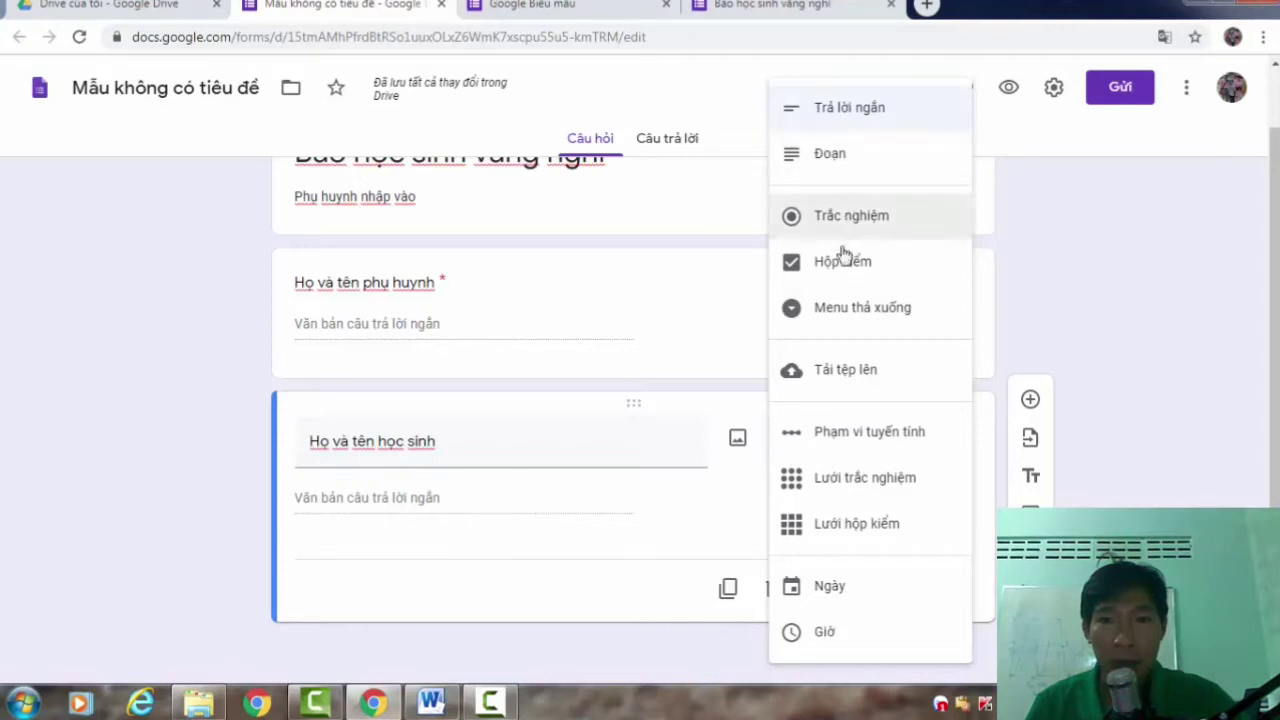
click(864, 312)
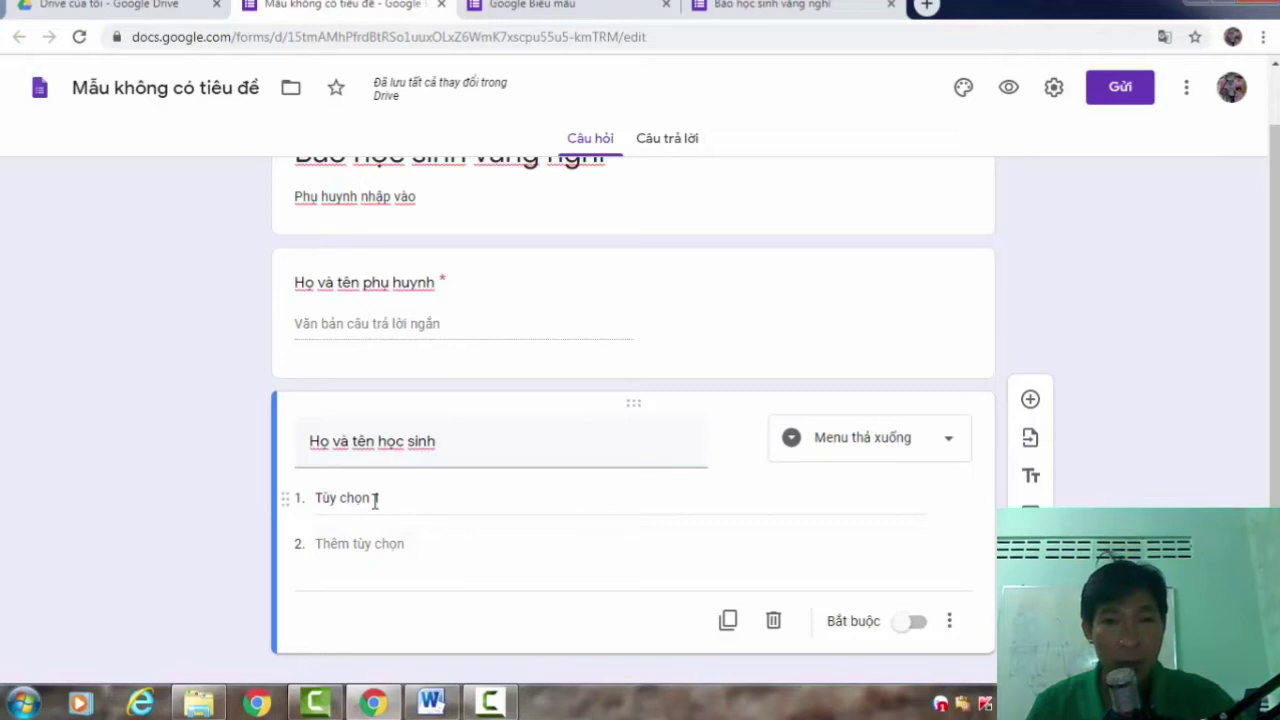
Switch to the Word document and copy the selected column of student names from the class table.
scroll(373, 497, down, 1)
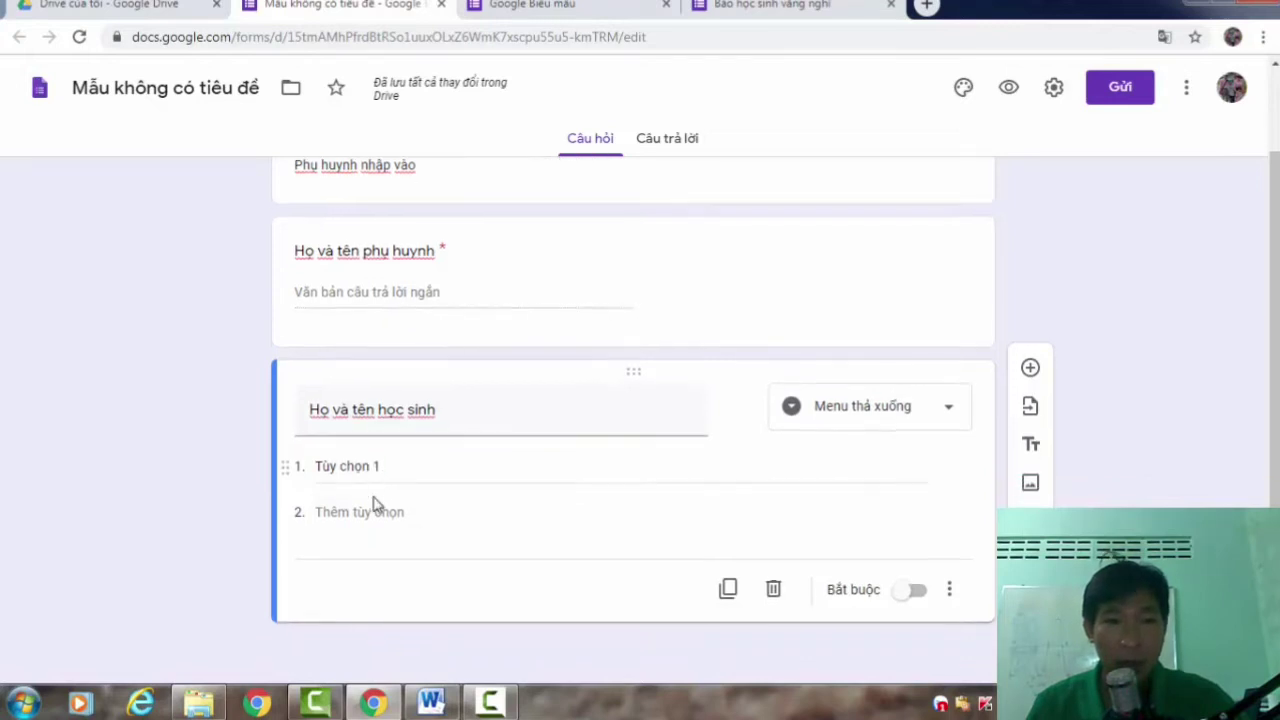
click(432, 703)
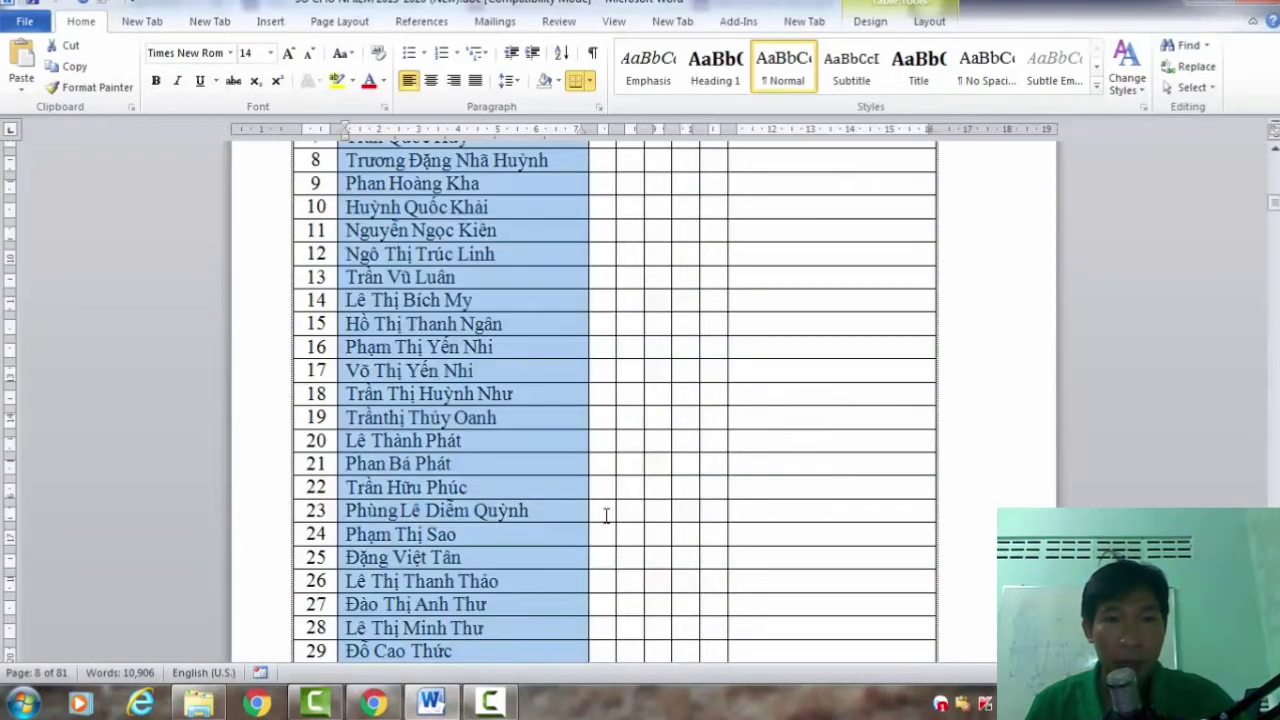
scroll(515, 447, up, 2)
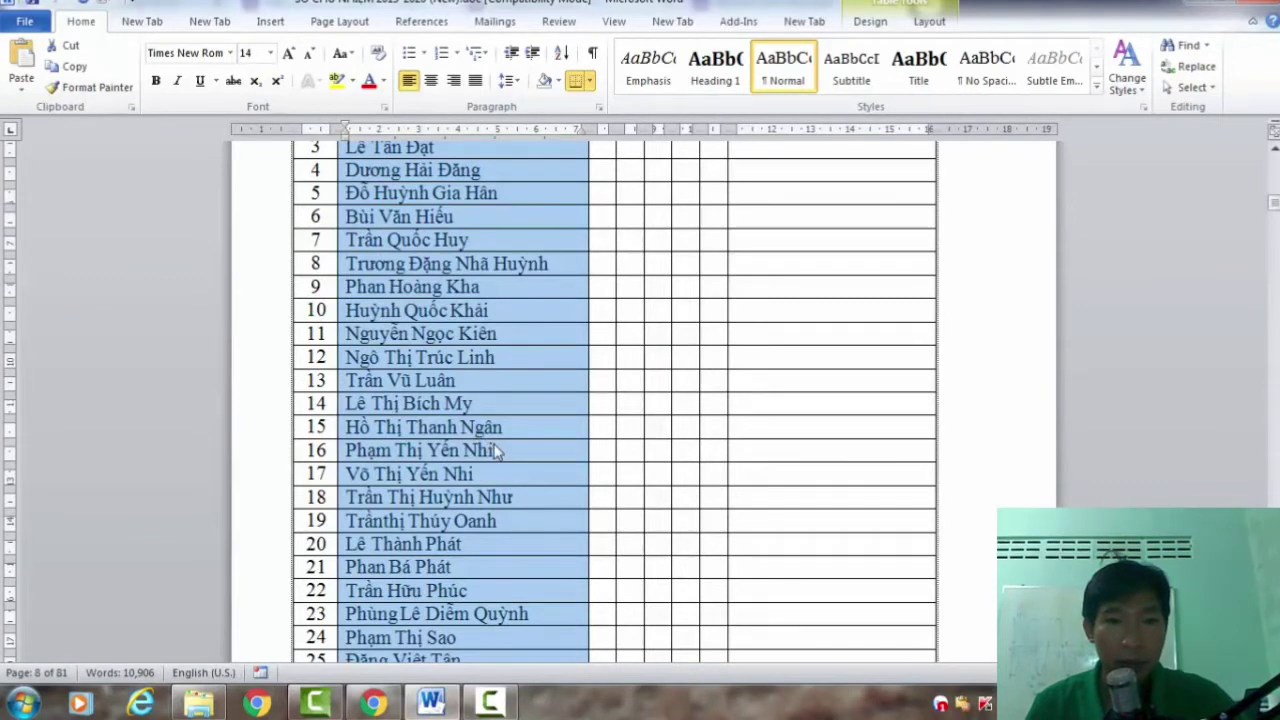
right_click(501, 458)
click(550, 195)
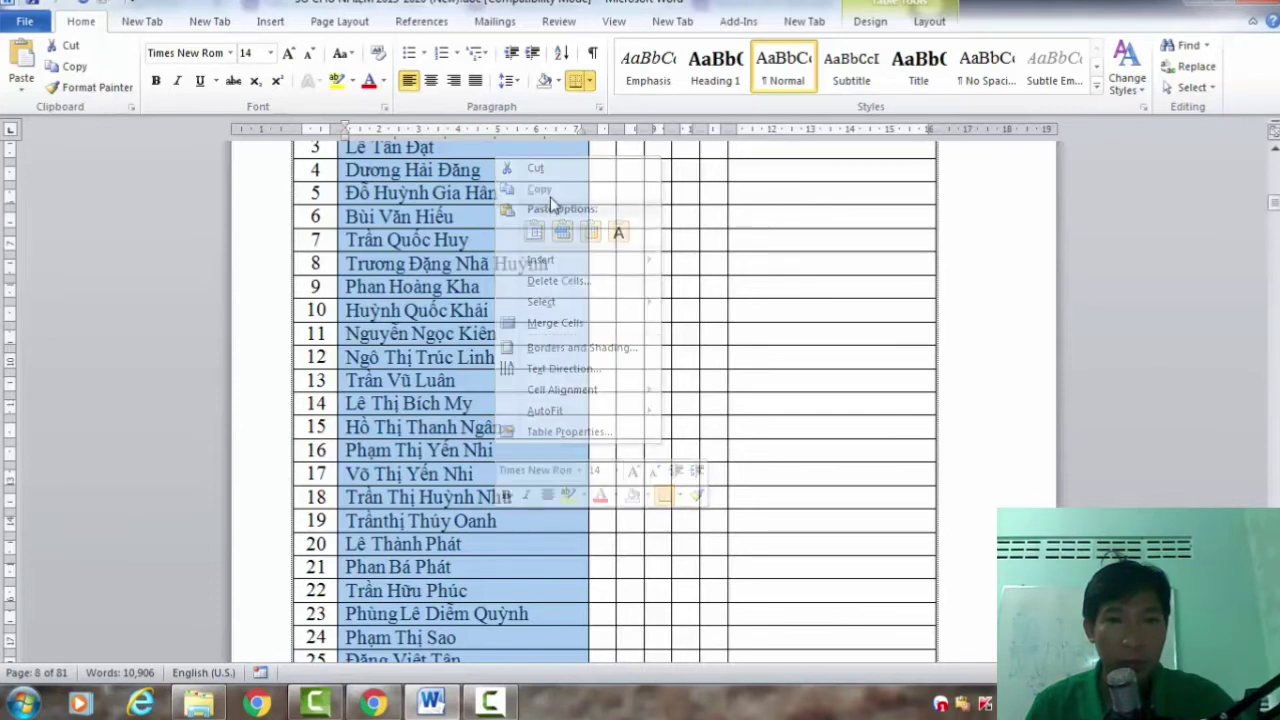
right_click(511, 310)
click(545, 195)
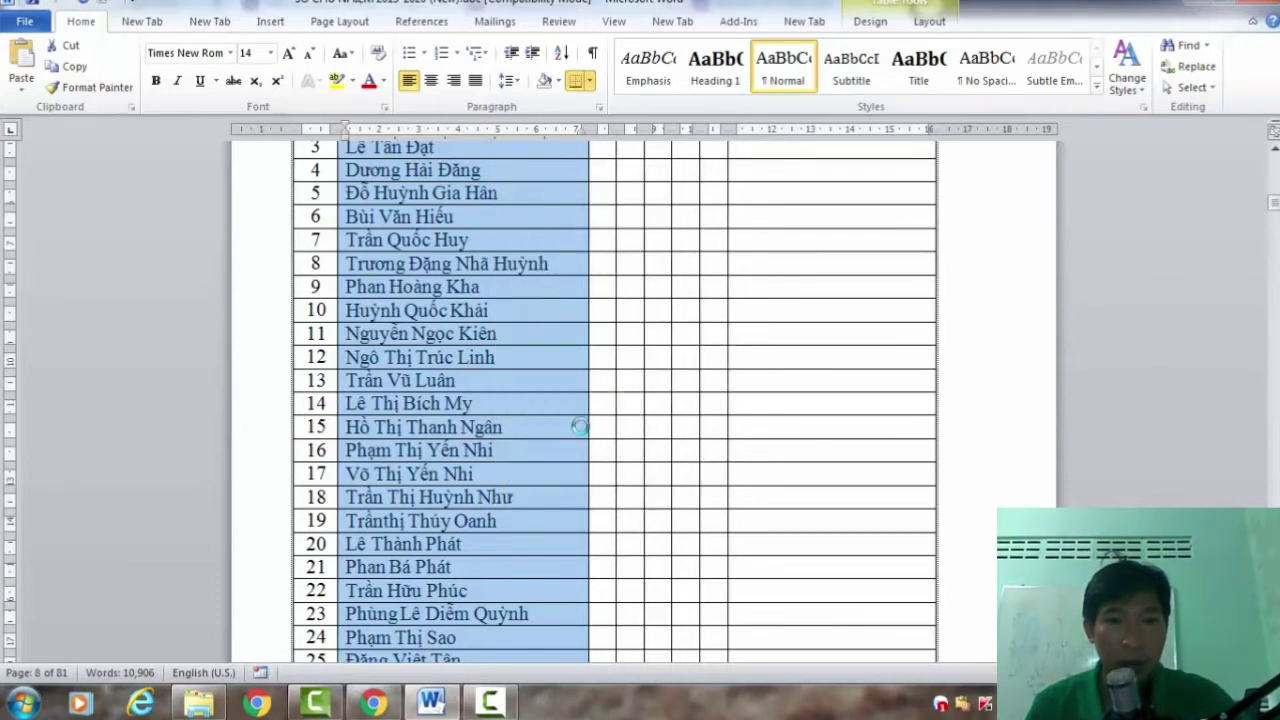
Return to the form in Chrome and paste the copied student names as the dropdown options, replacing the first placeholder option.
click(373, 703)
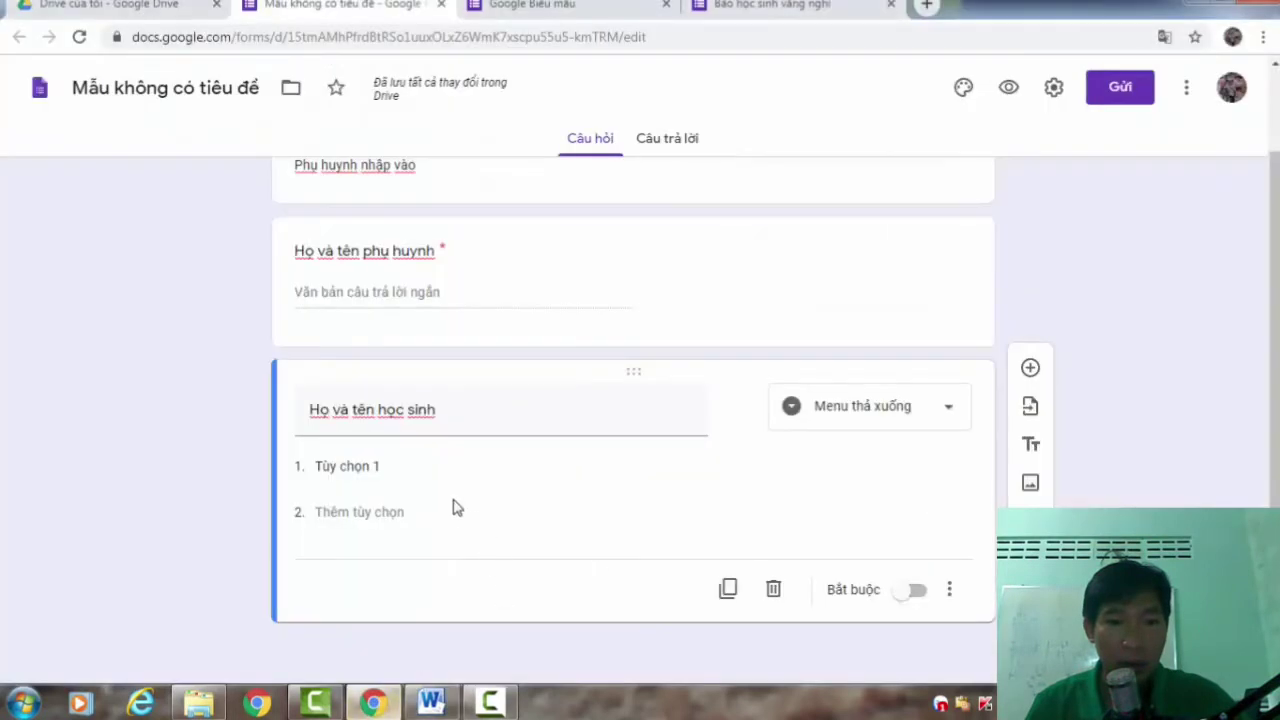
click(390, 465)
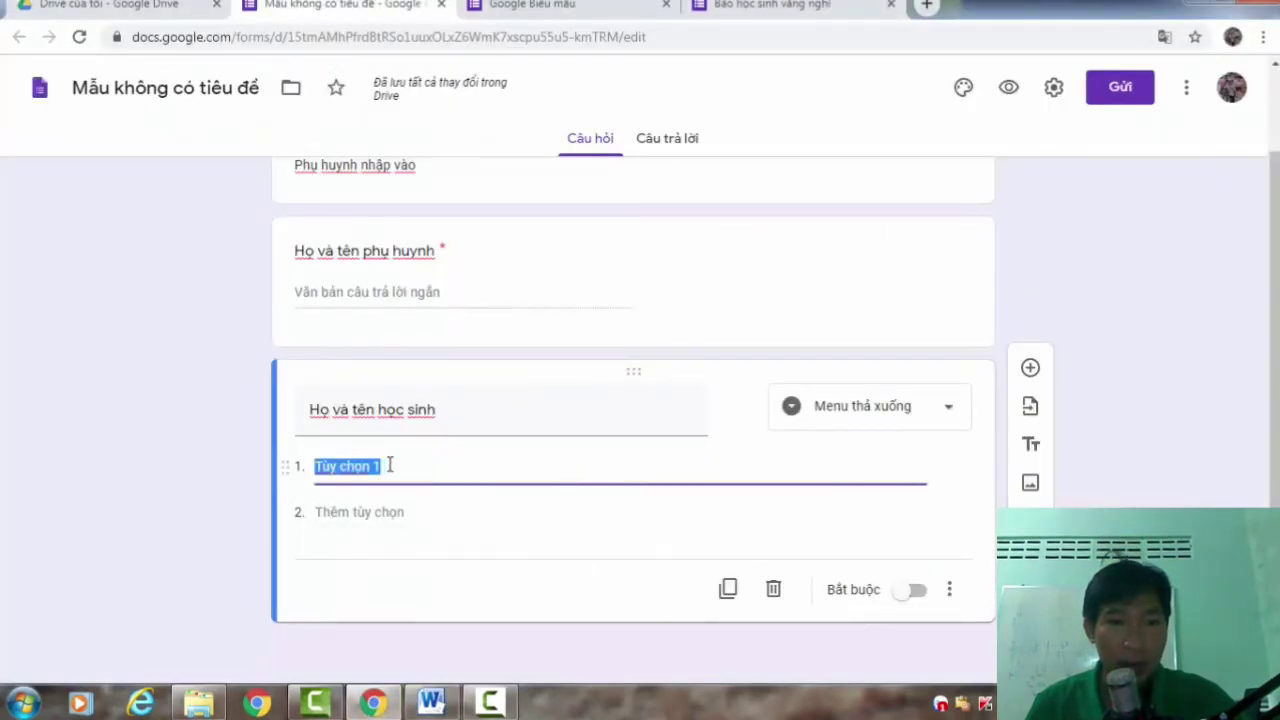
right_click(390, 465)
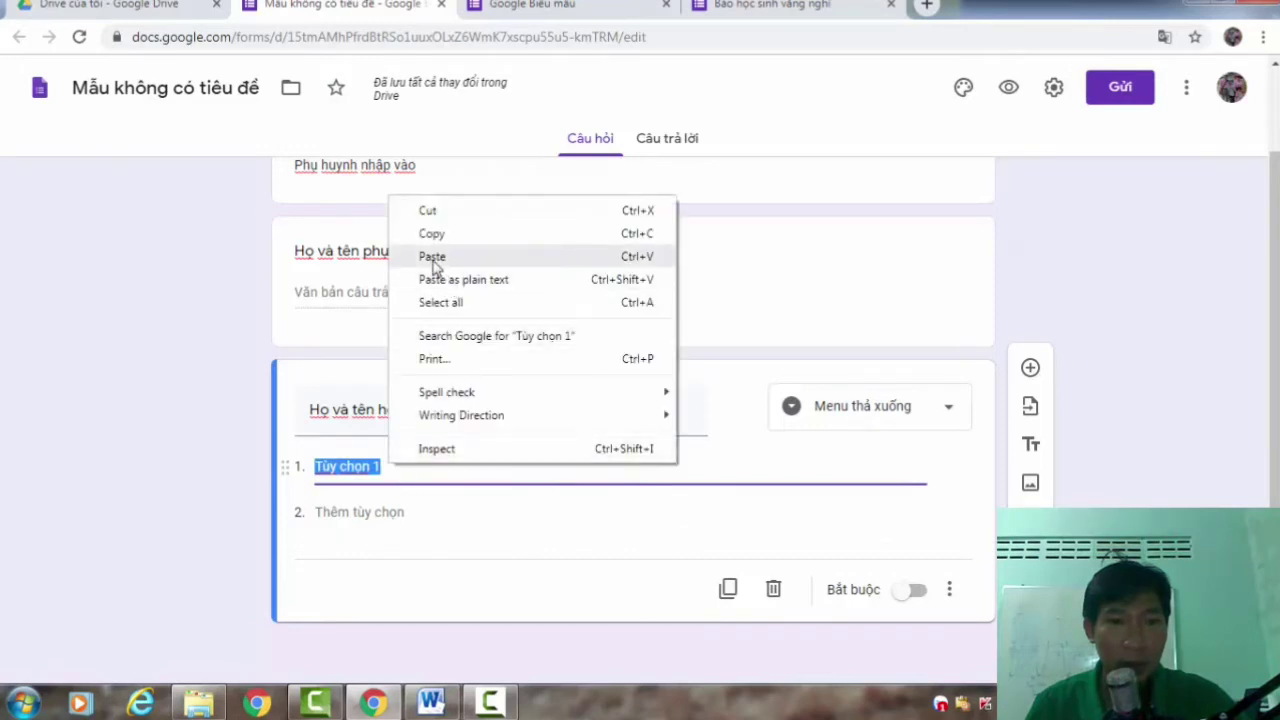
key(Escape)
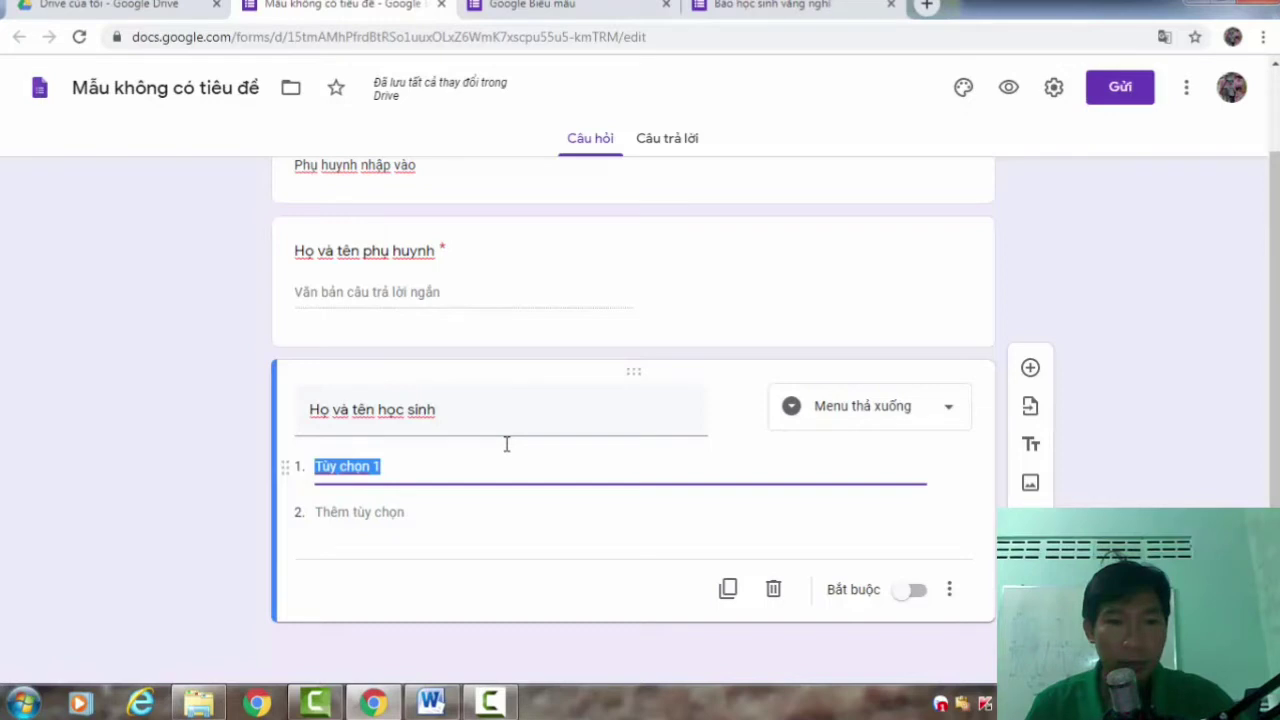
key(ctrl+v)
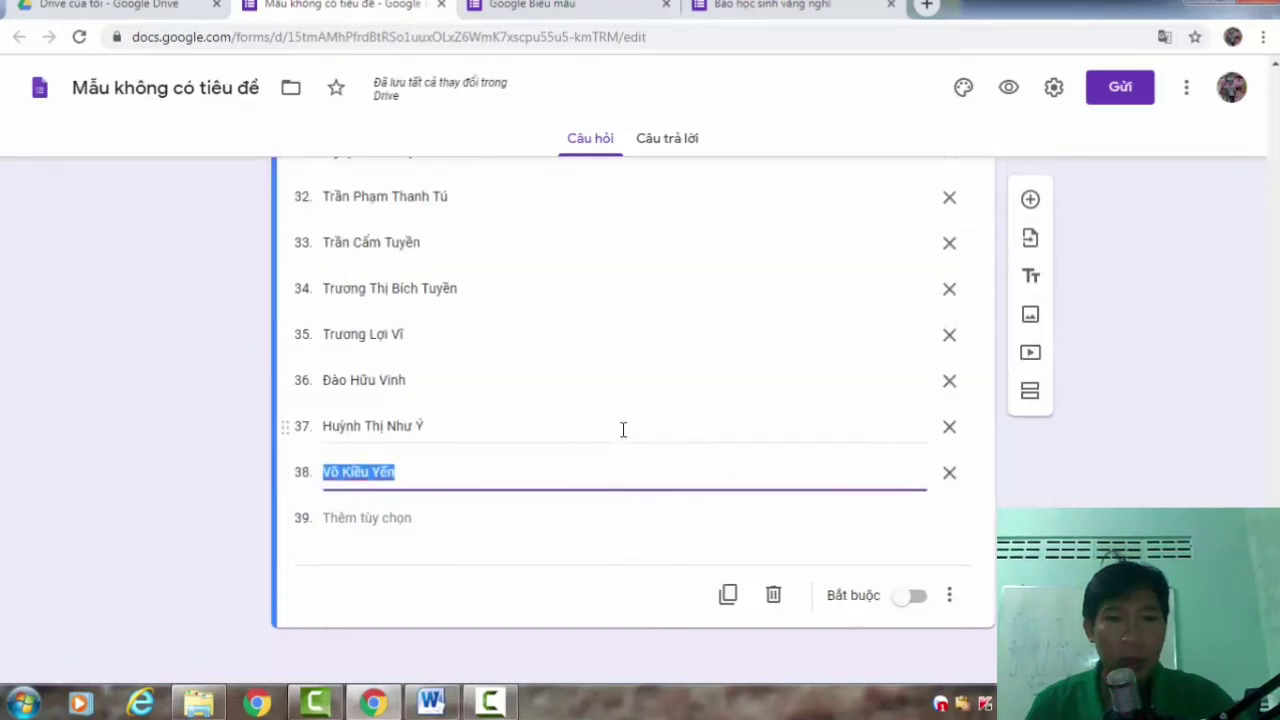
Review the pasted student name options from the beginning to the end of the list.
scroll(622, 430, up, 3)
scroll(622, 430, up, 7)
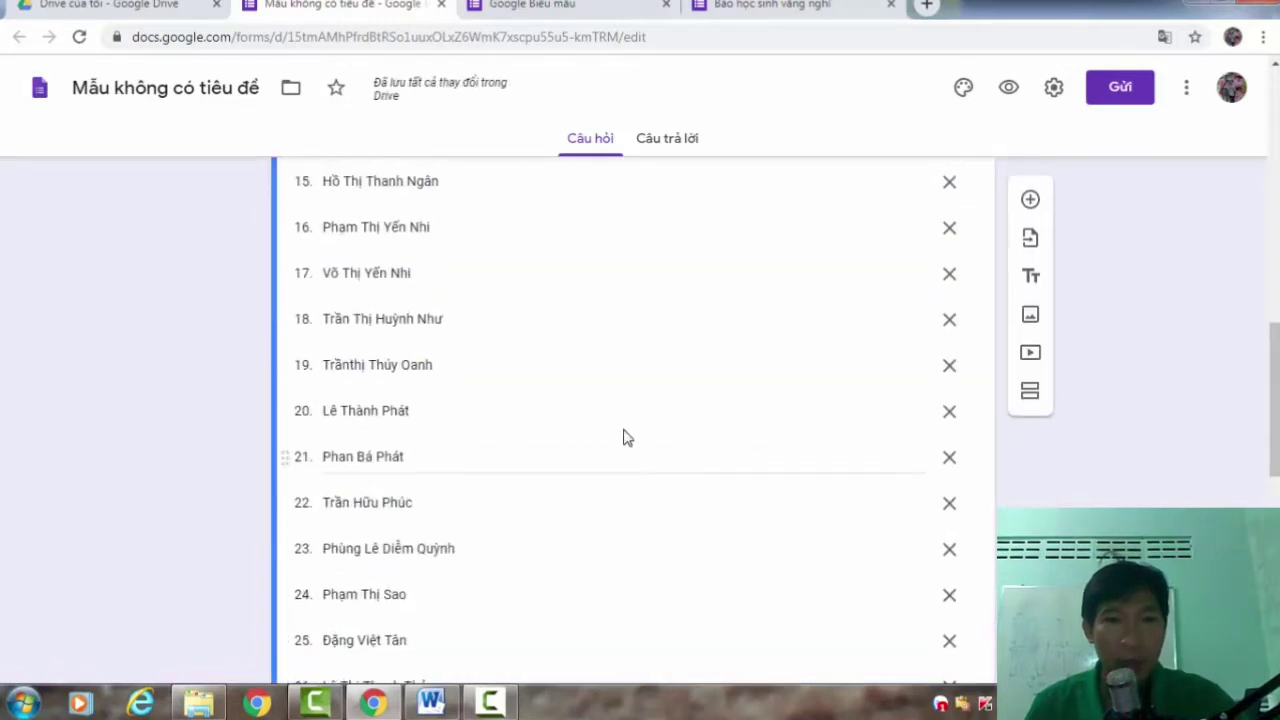
scroll(624, 428, up, 6)
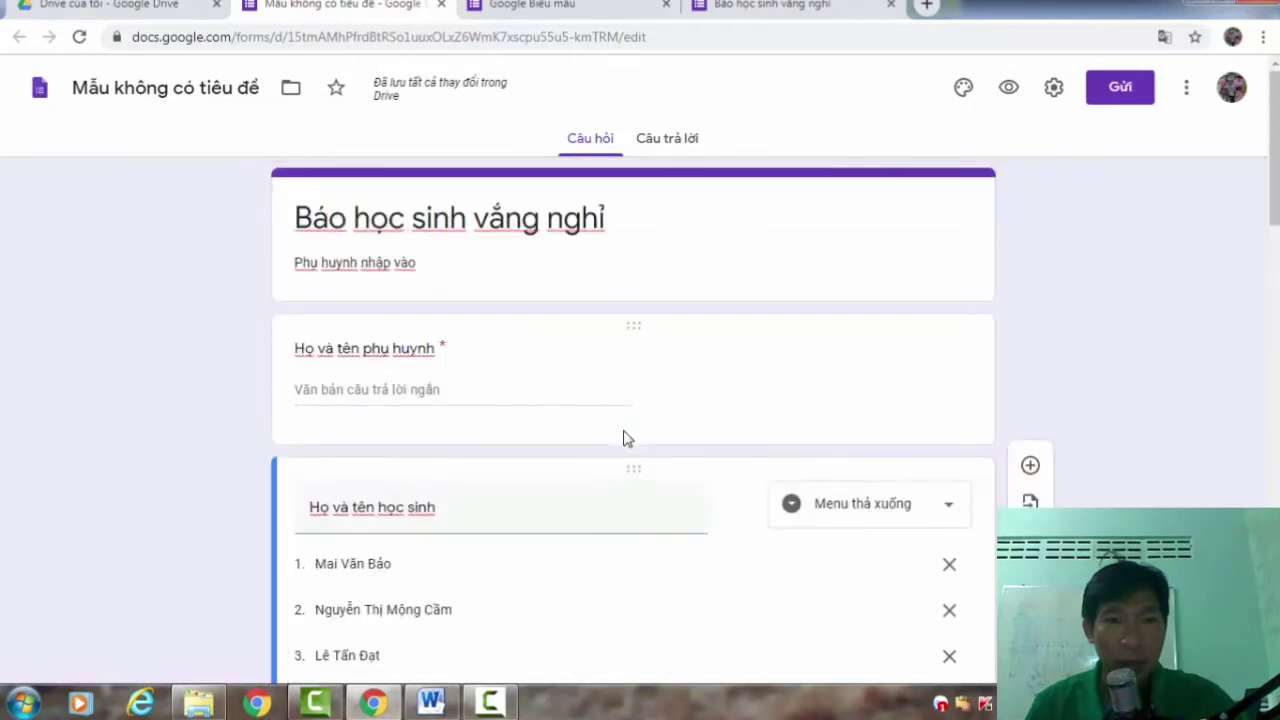
scroll(624, 435, down, 3)
scroll(623, 441, down, 6)
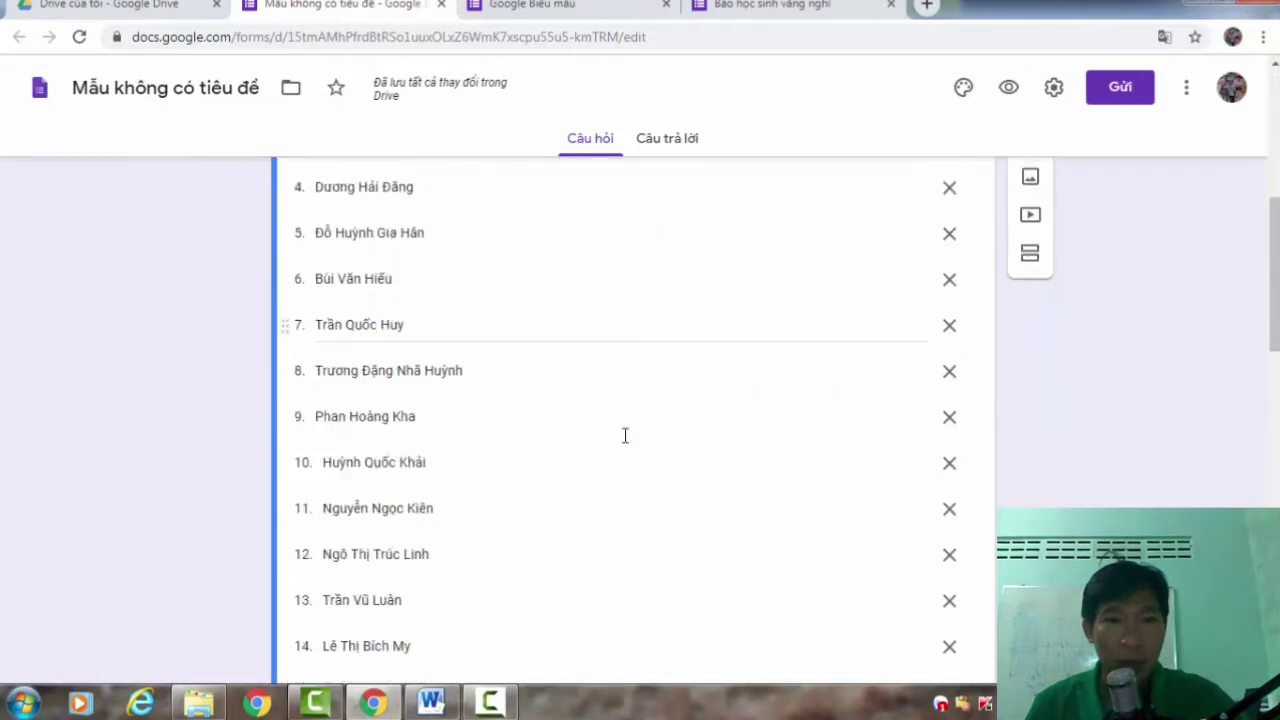
scroll(623, 443, down, 10)
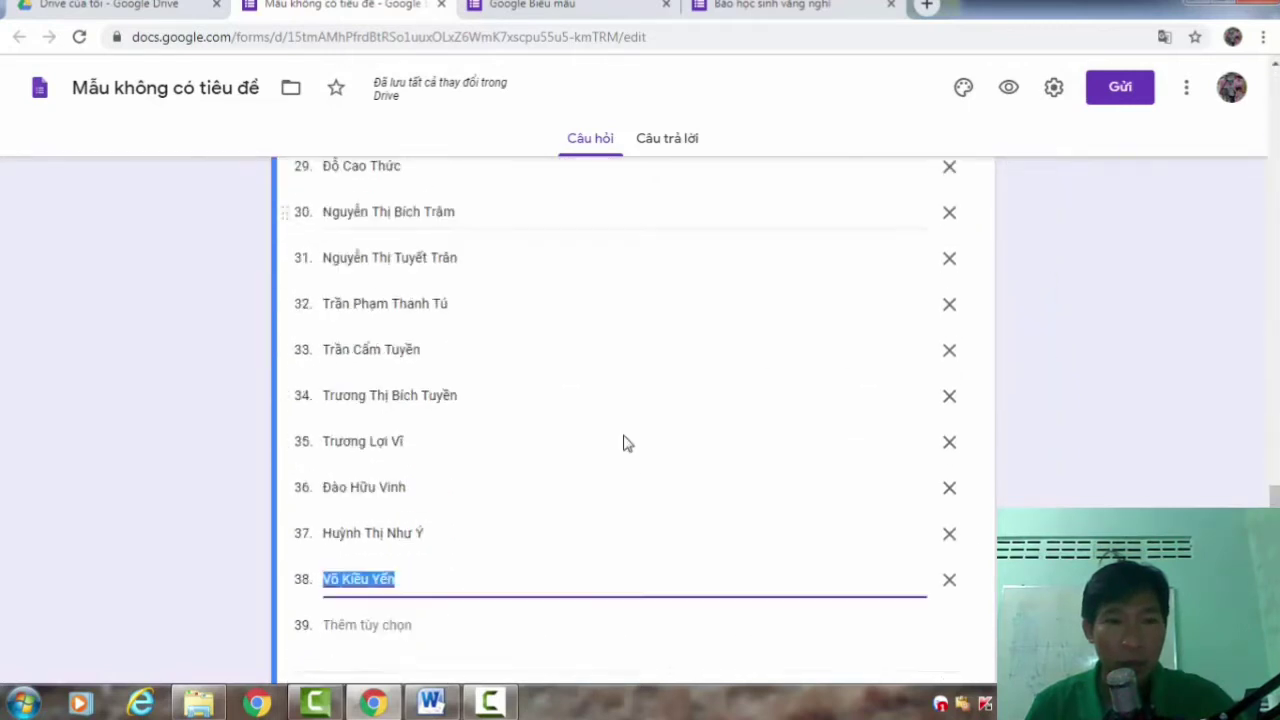
scroll(618, 440, up, 3)
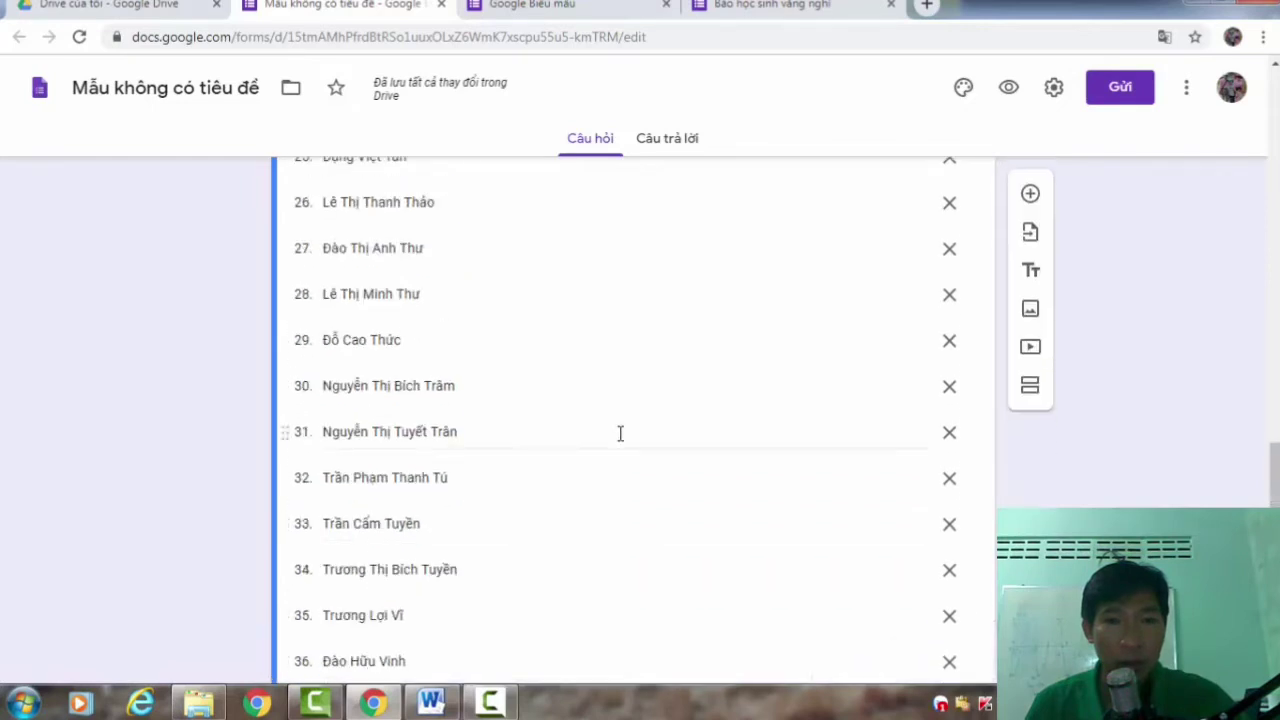
Make the student name dropdown question required.
scroll(620, 434, down, 3)
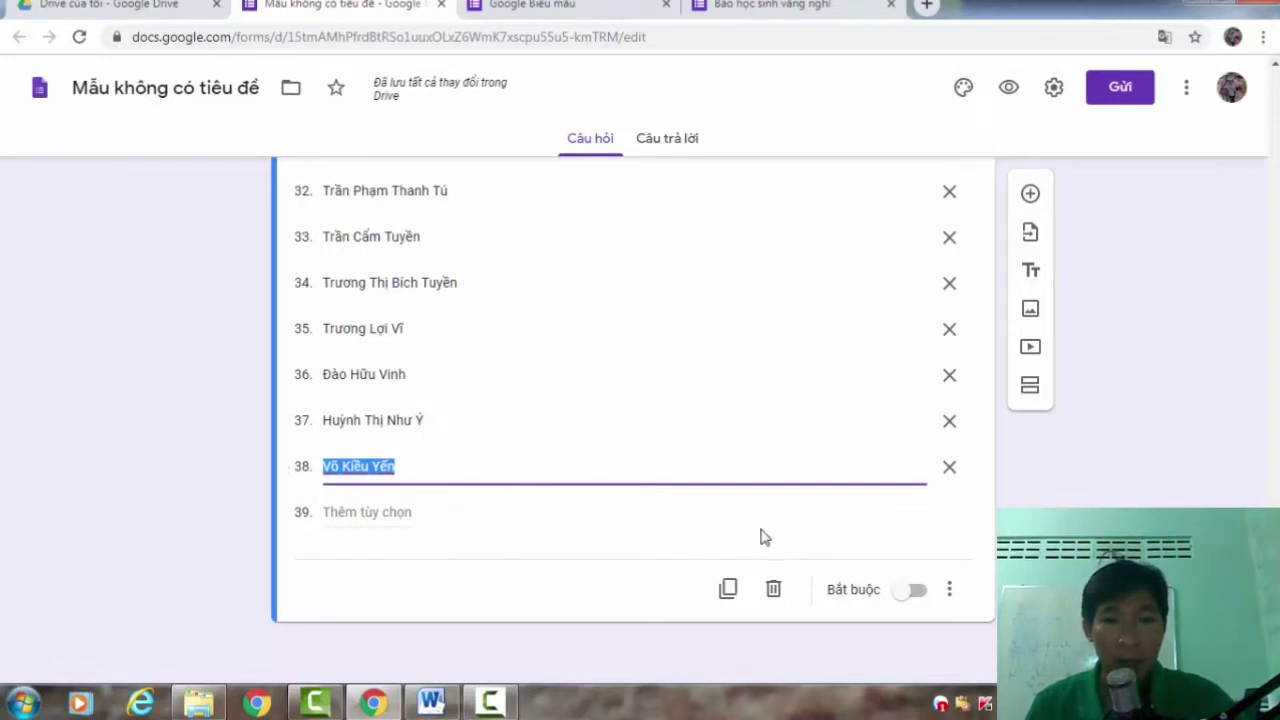
click(916, 600)
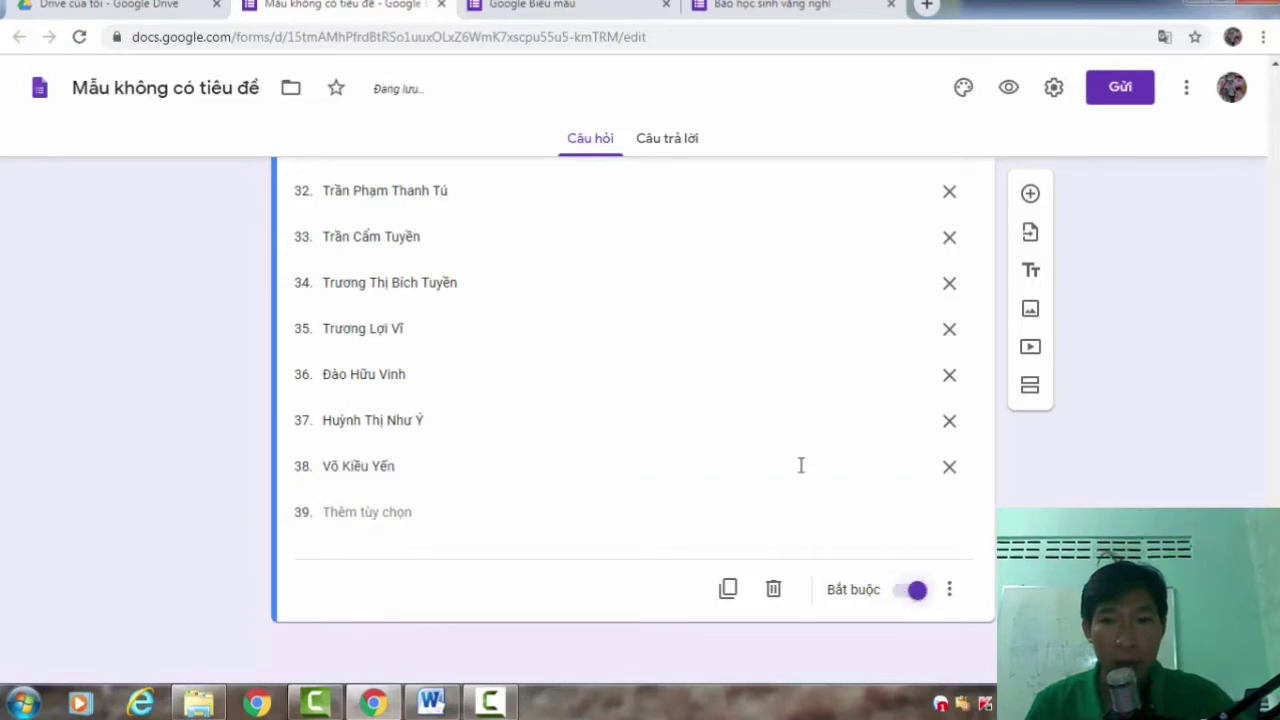
scroll(800, 465, up, 3)
scroll(800, 468, down, 4)
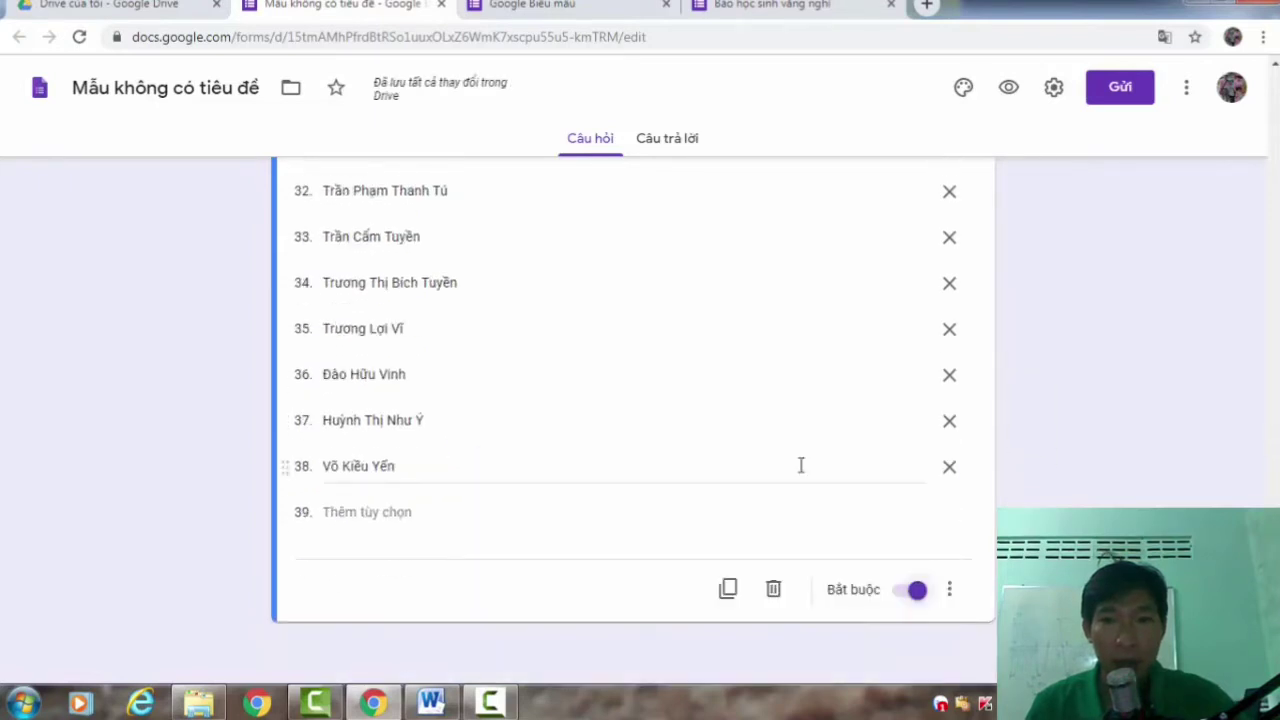
Add a required question titled "Ngày" below the student list, with the date answer type.
scroll(805, 464, up, 1)
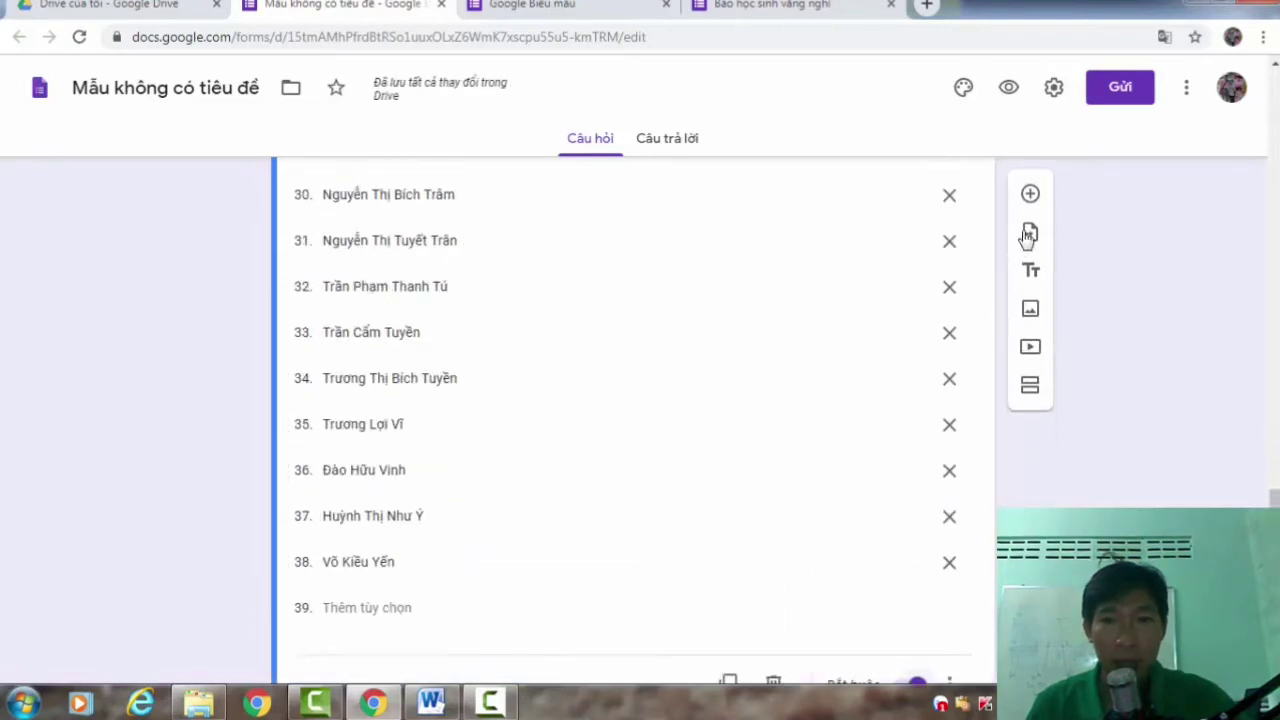
click(1031, 195)
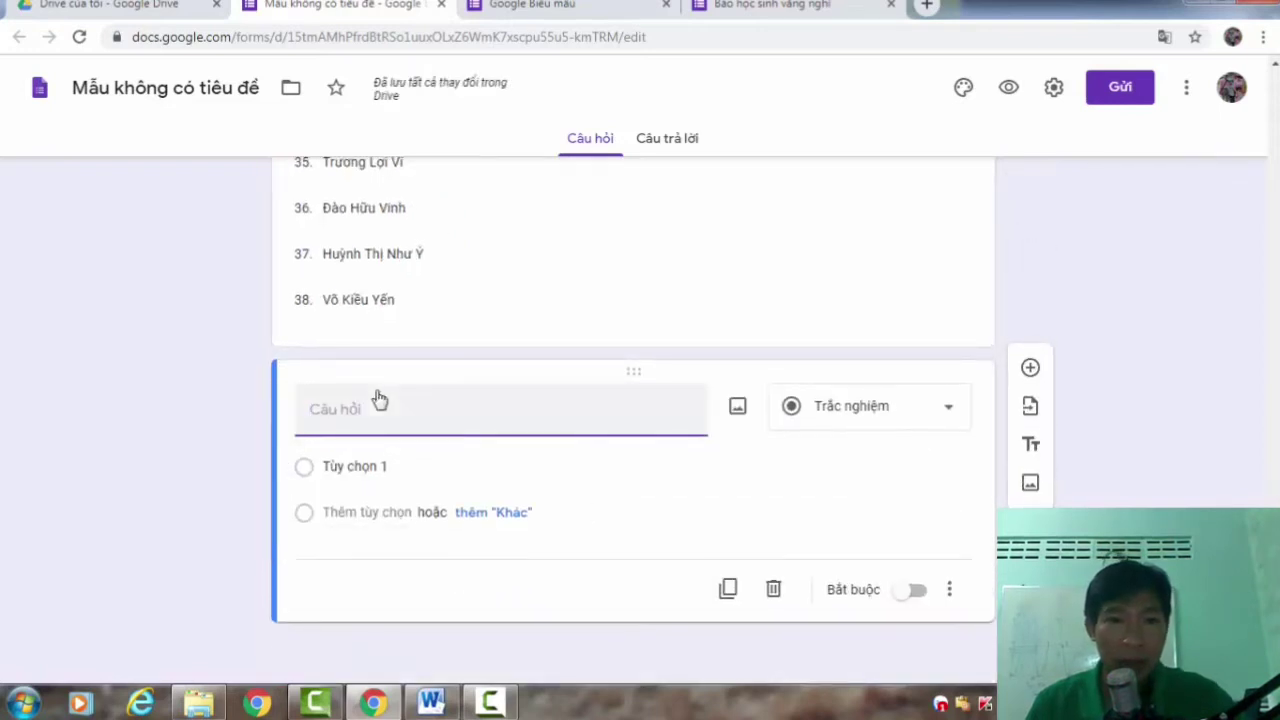
text(Ngay)
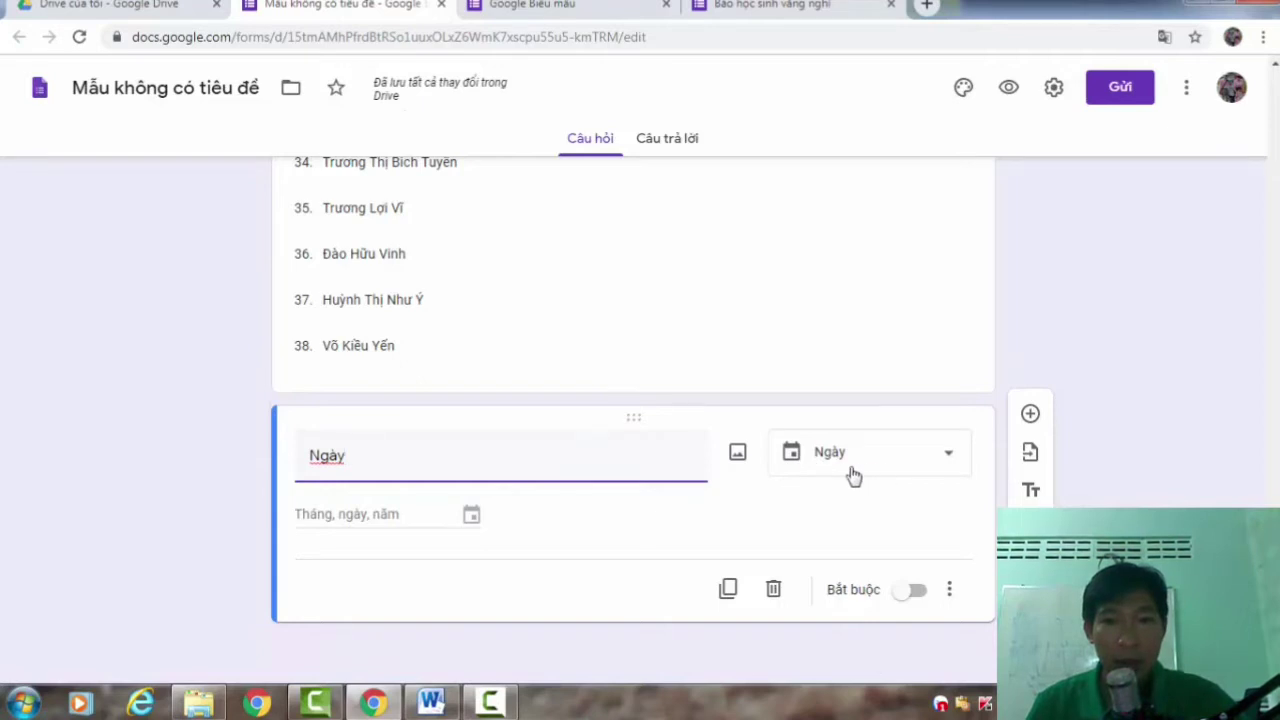
click(950, 462)
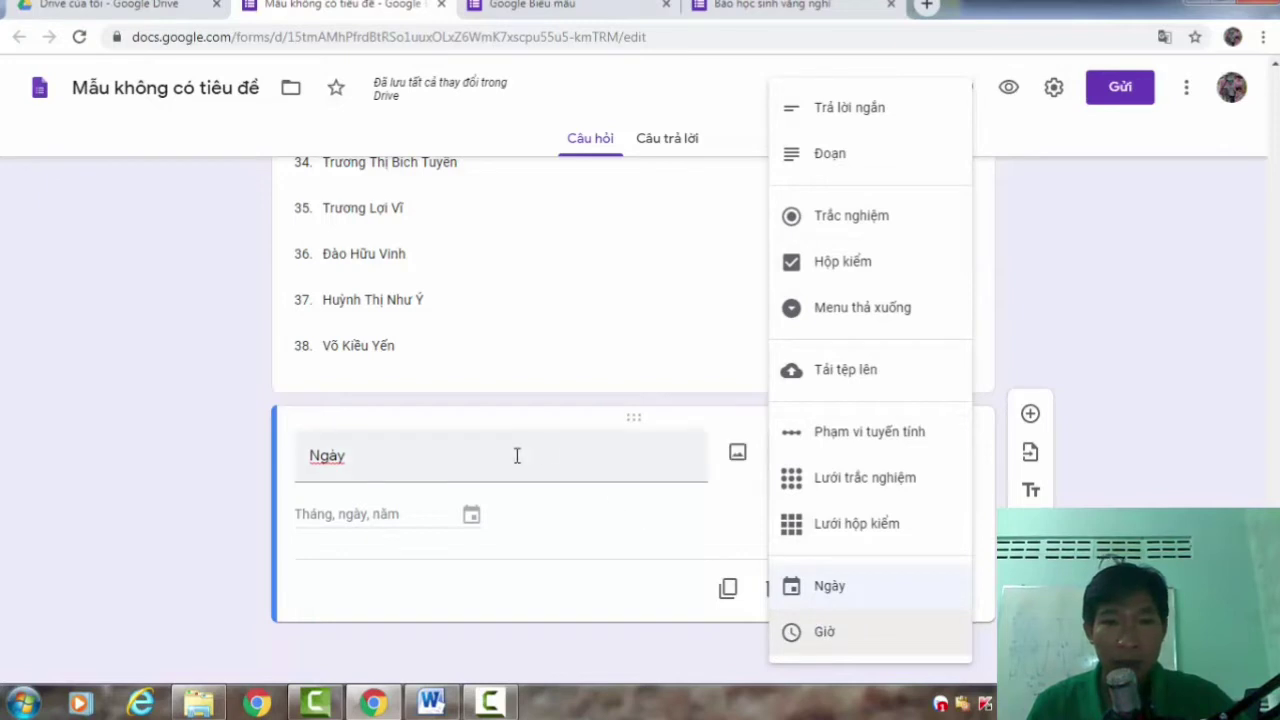
click(637, 514)
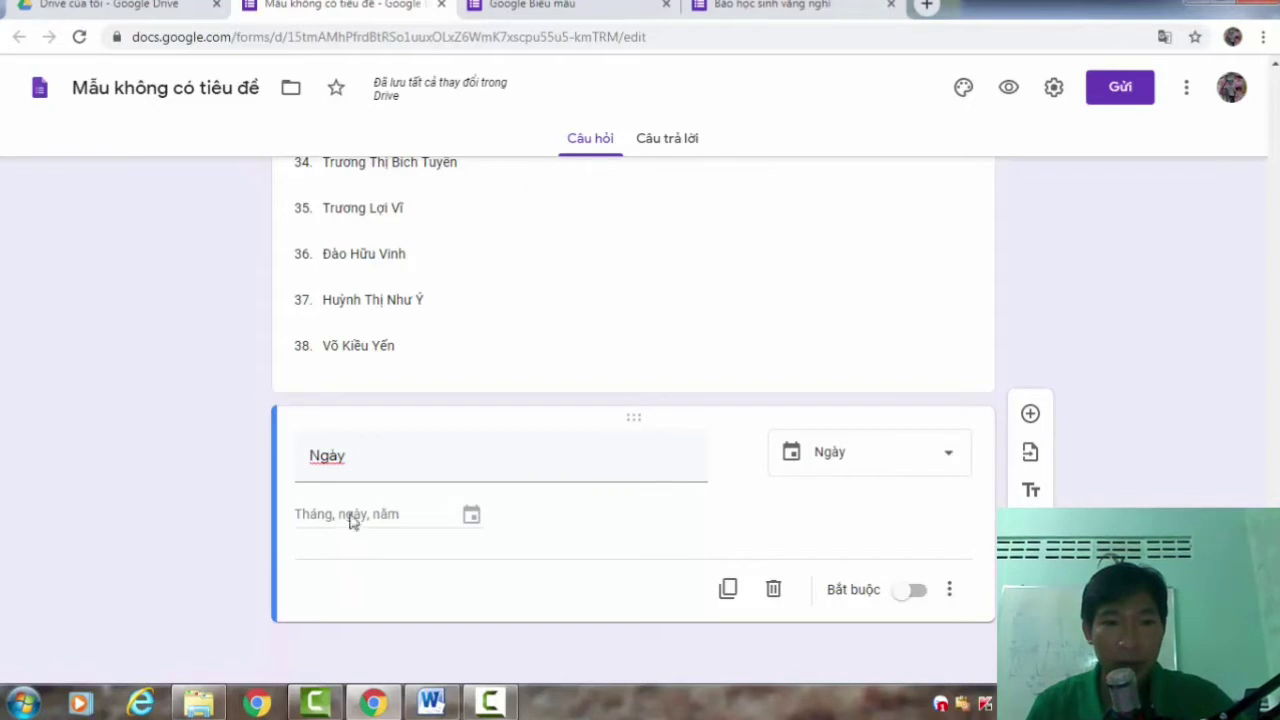
click(871, 138)
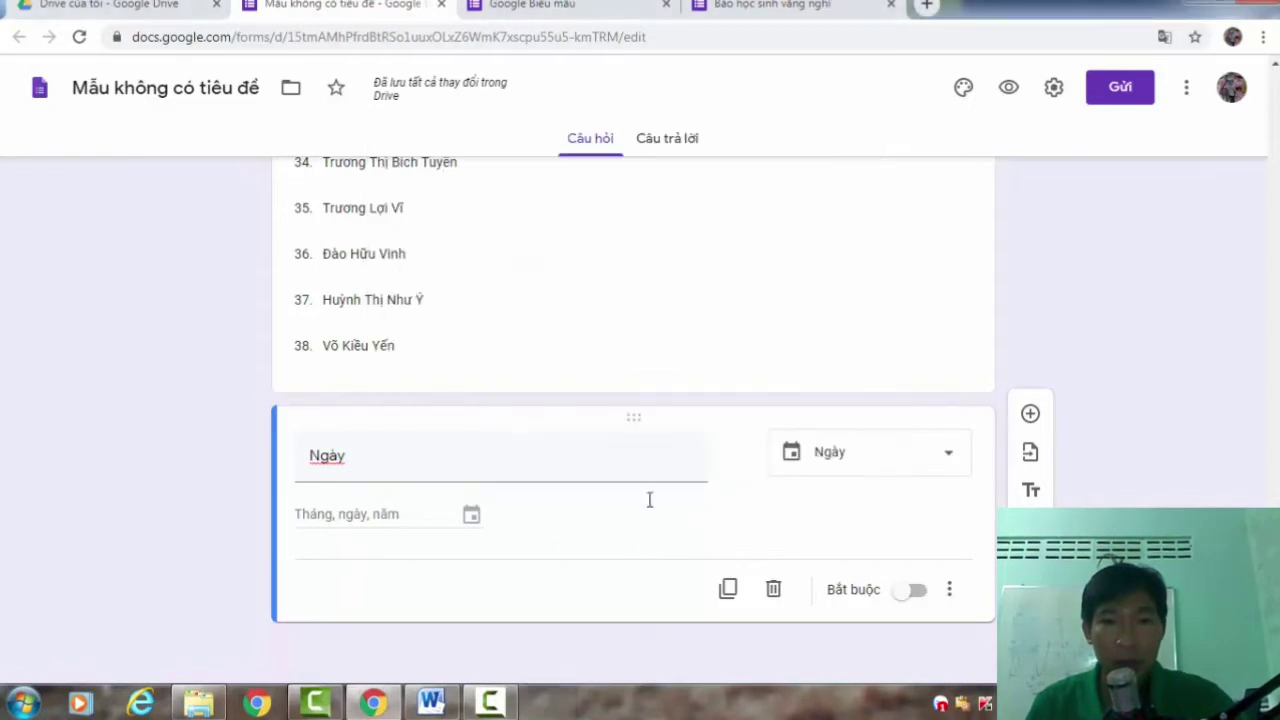
click(914, 592)
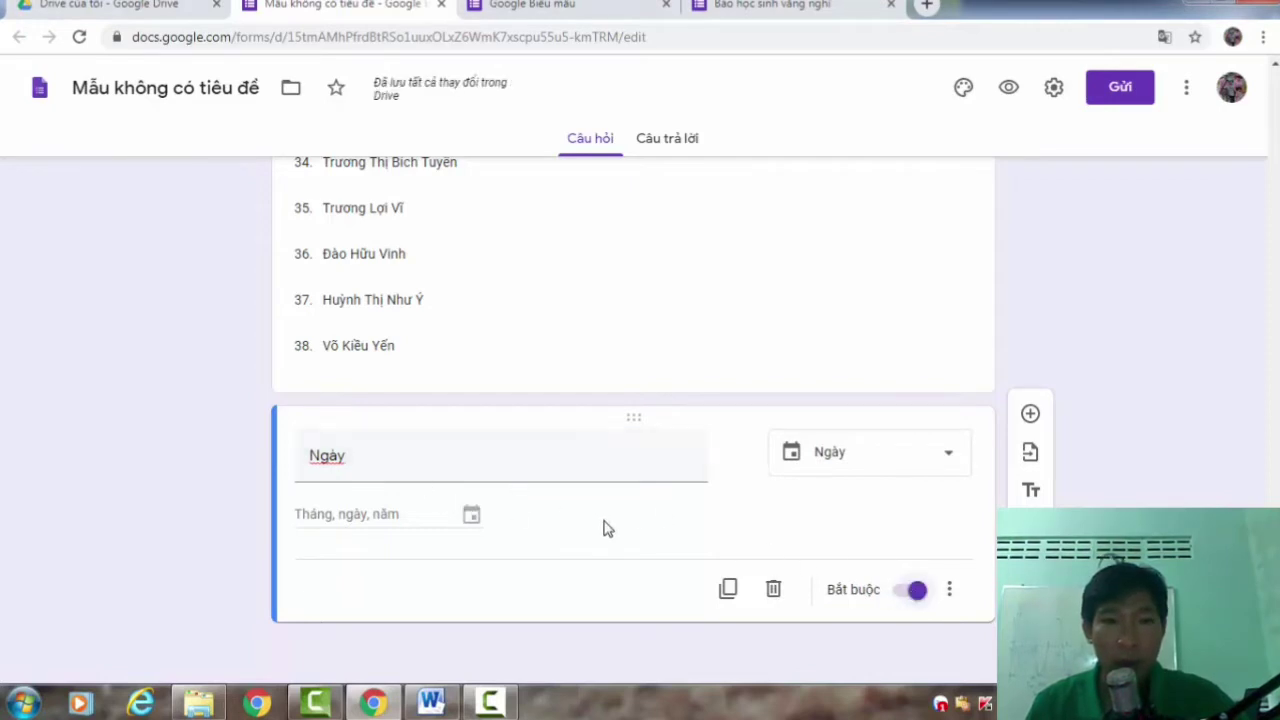
Add another question titled "Buổi" below the date question.
click(1030, 416)
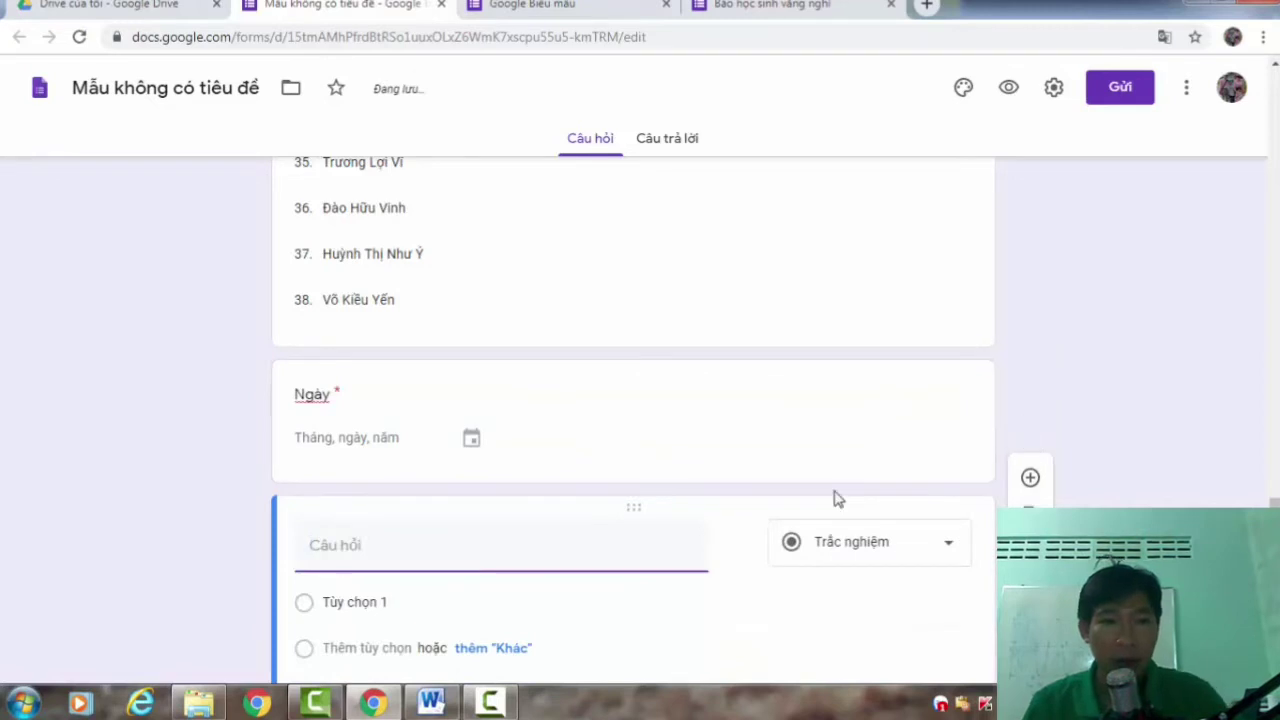
text(Buổi)
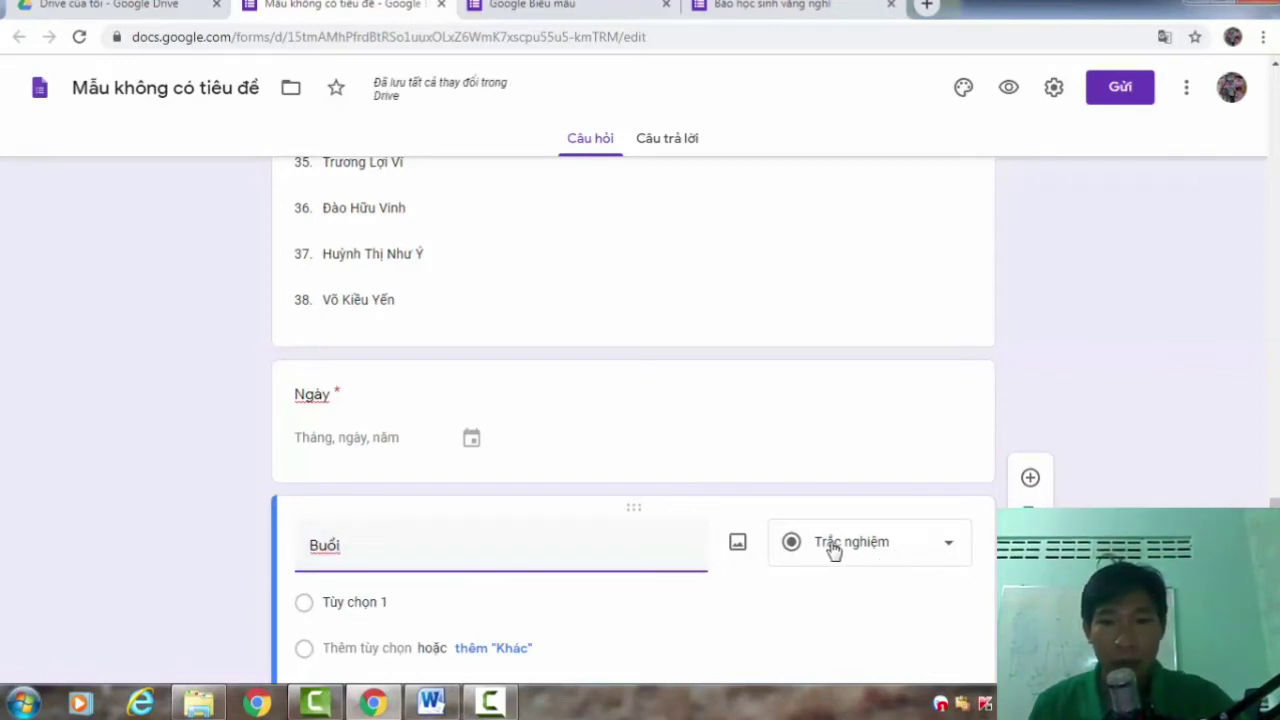
Keep the "Buổi" question as multiple choice, give it the options "Sáng" and "Chiều", and make it required.
click(949, 556)
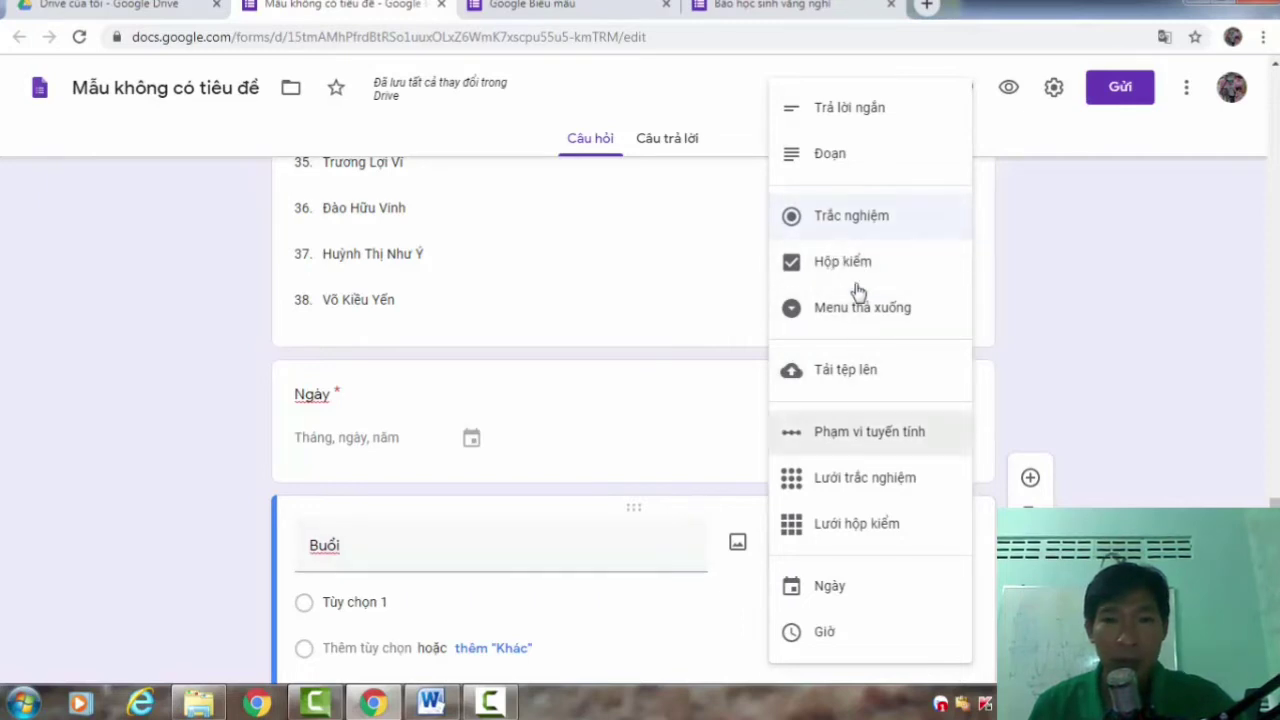
click(848, 218)
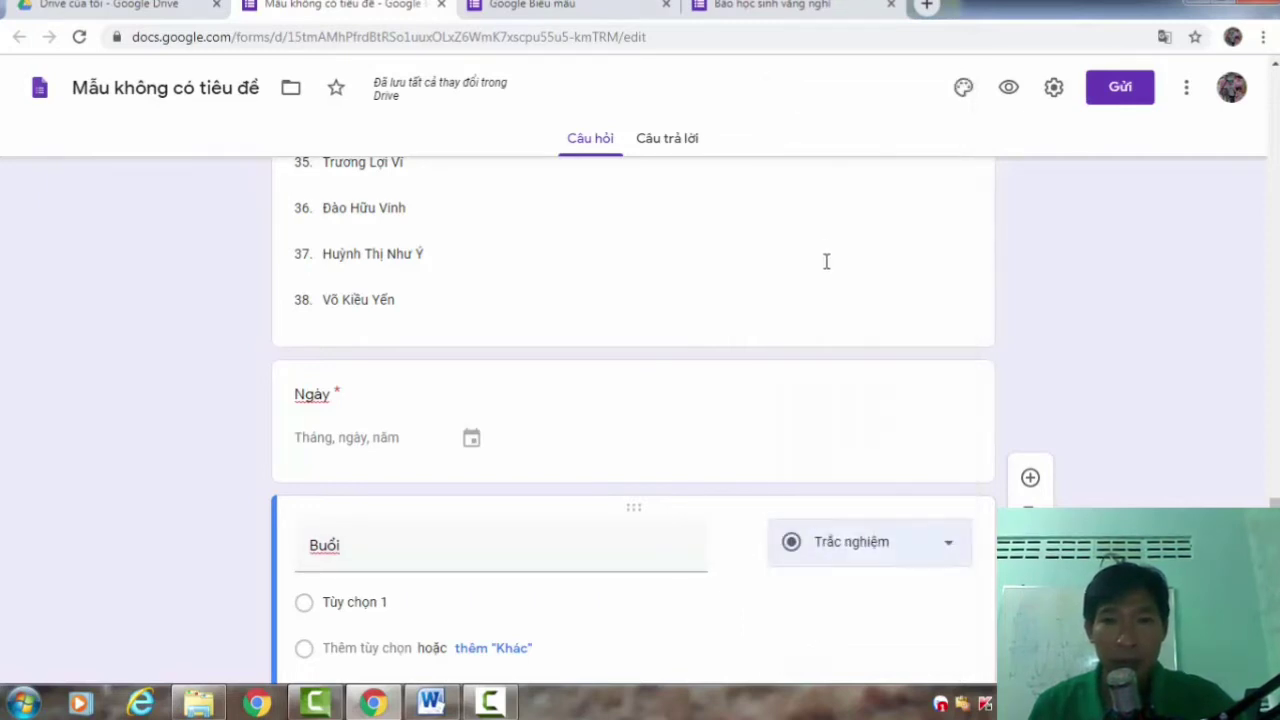
scroll(659, 568, down, 1)
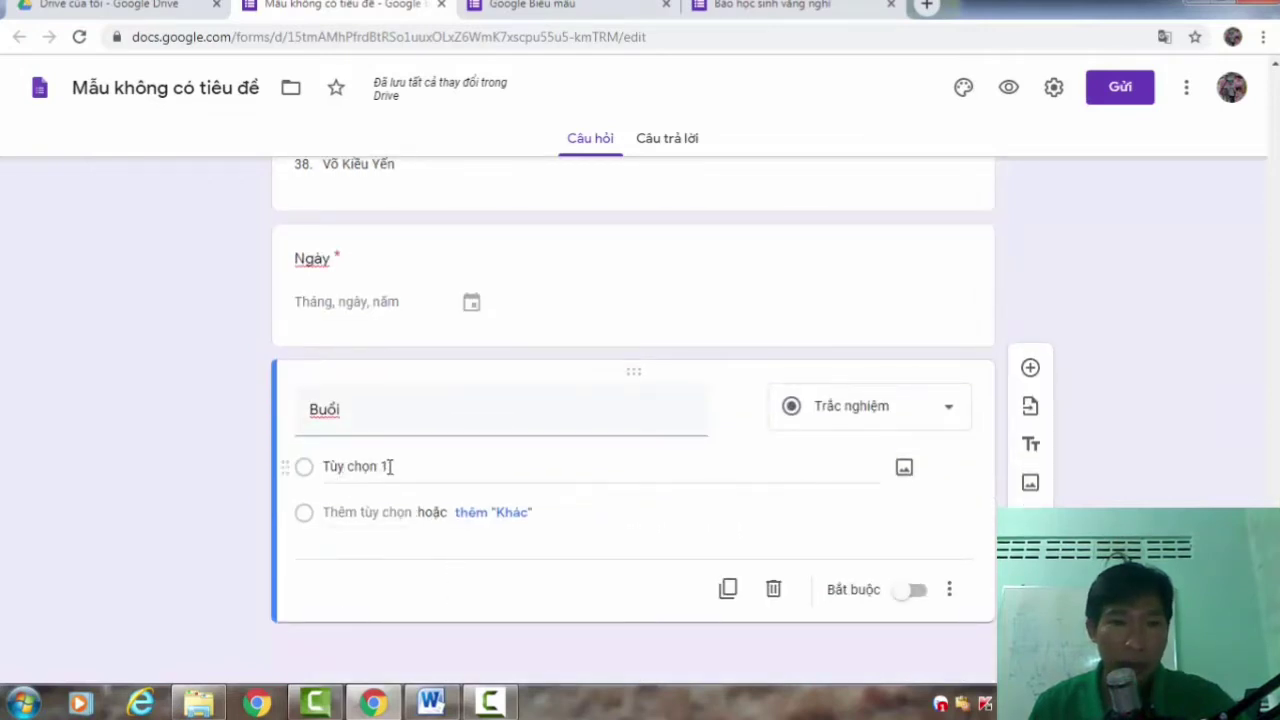
click(390, 466)
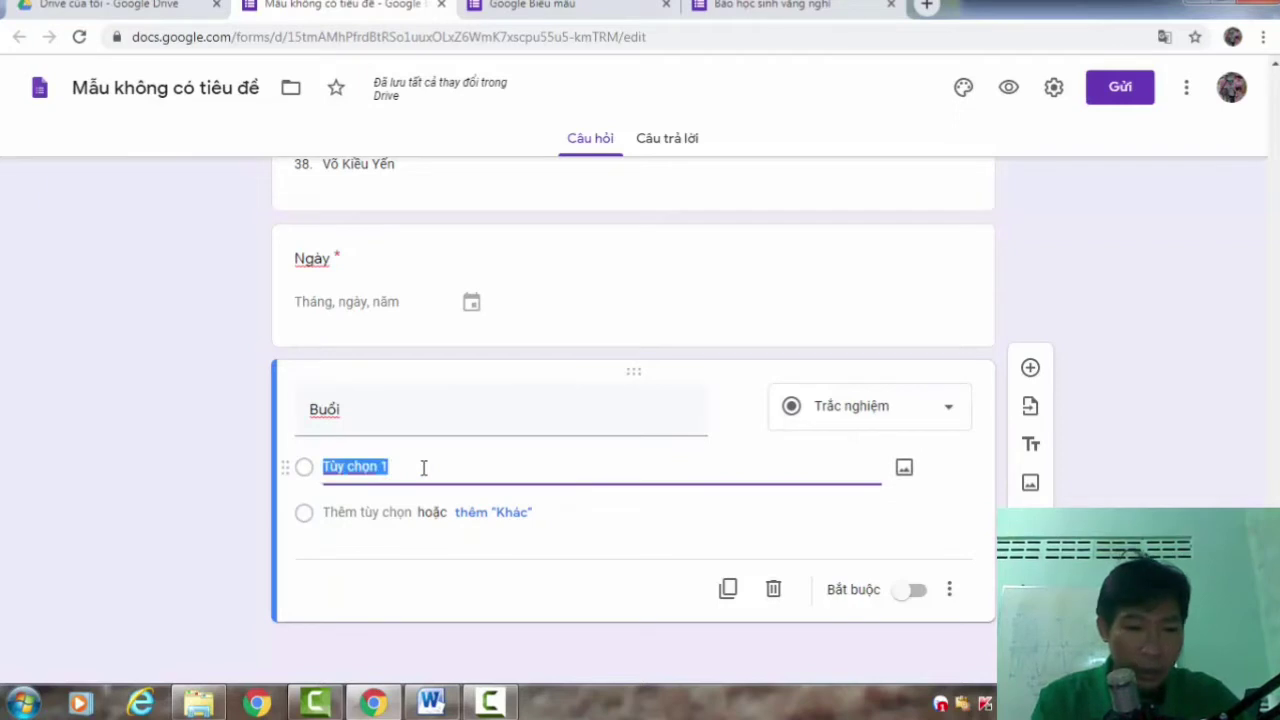
text(Sáng)
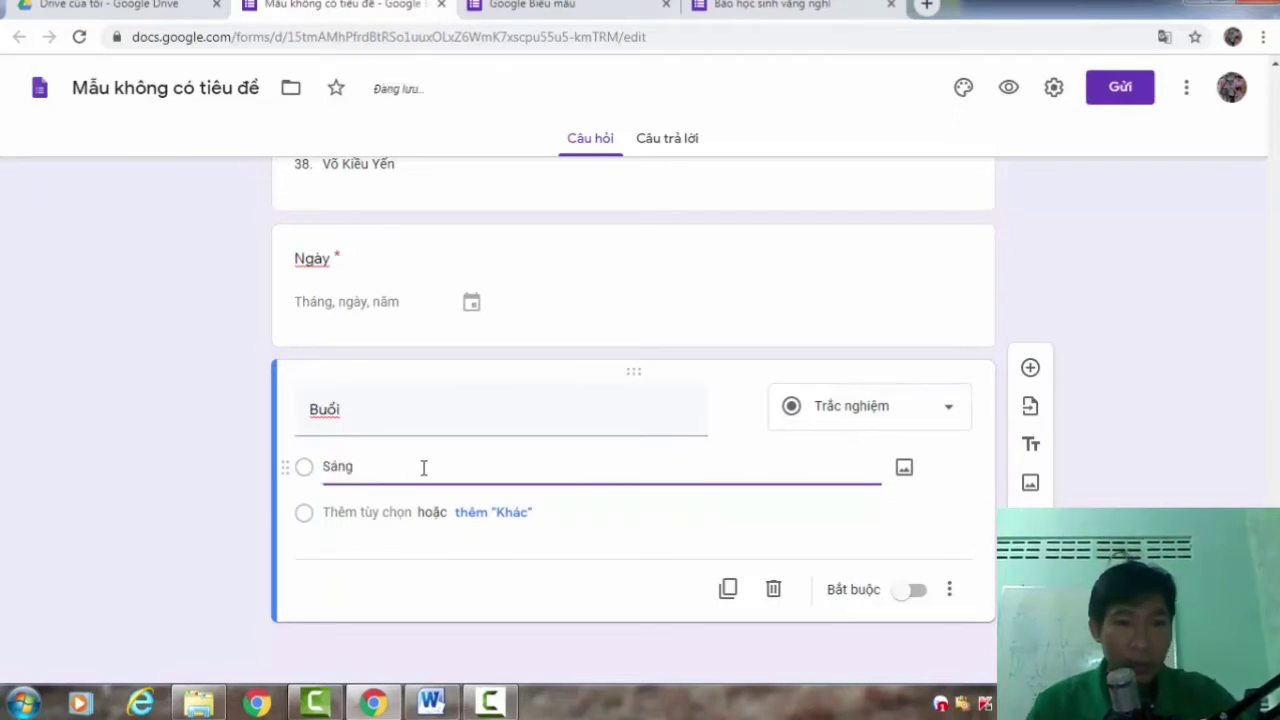
click(432, 515)
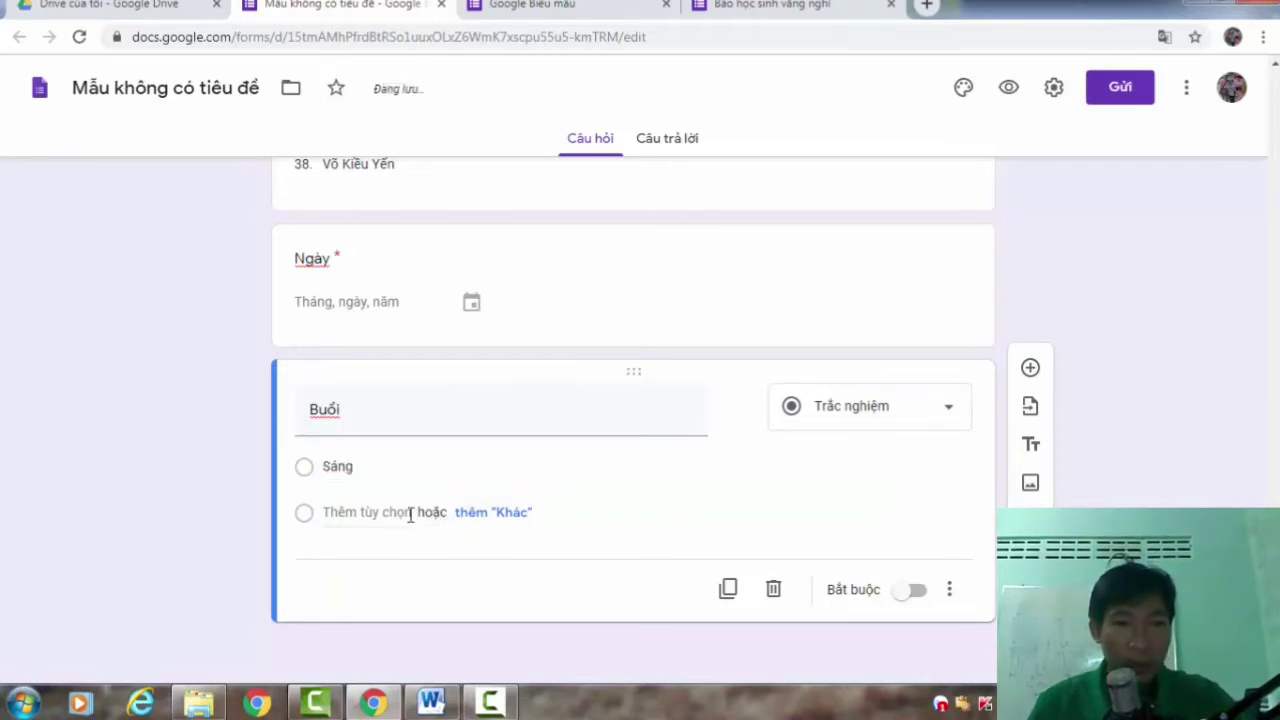
click(380, 513)
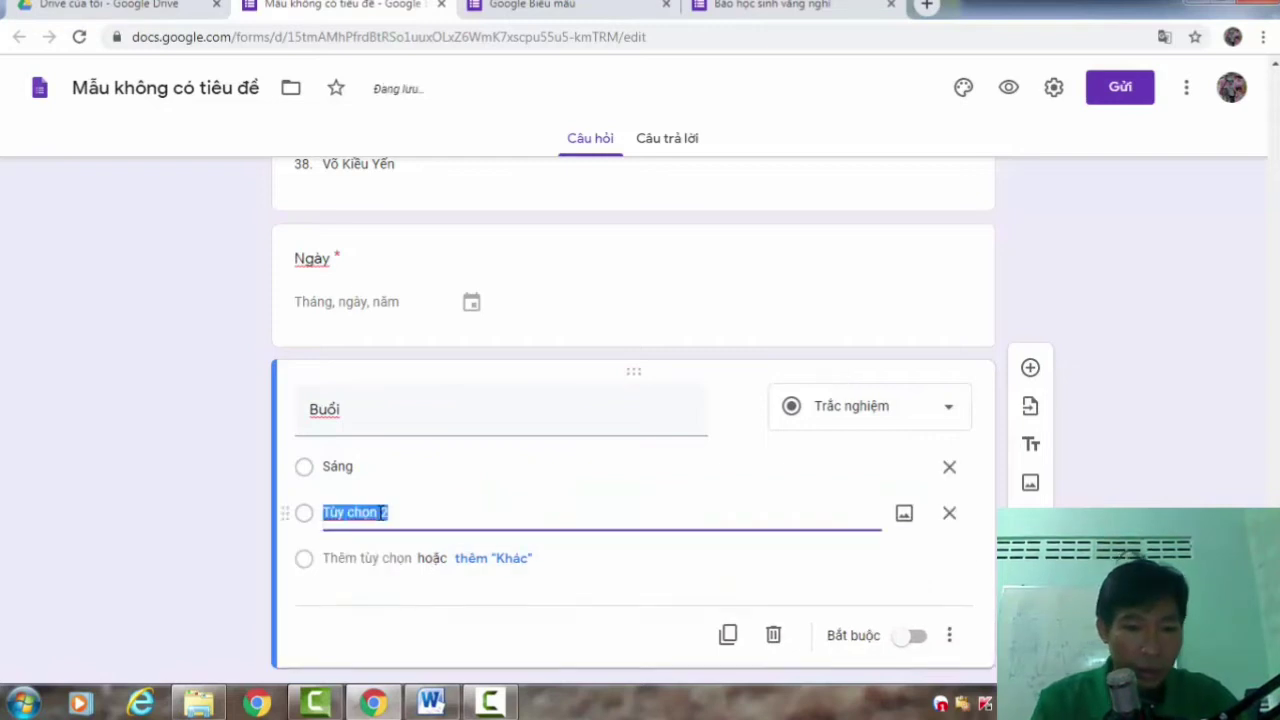
text(B)
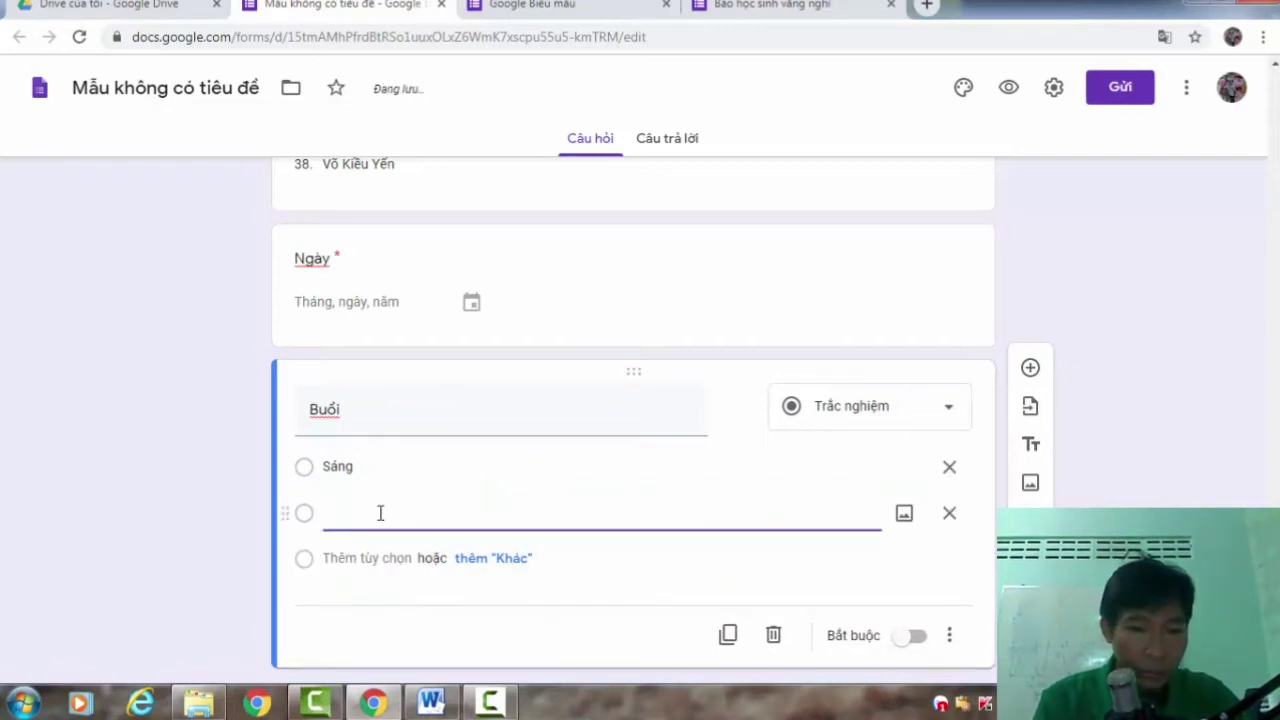
text(Chieeuf)
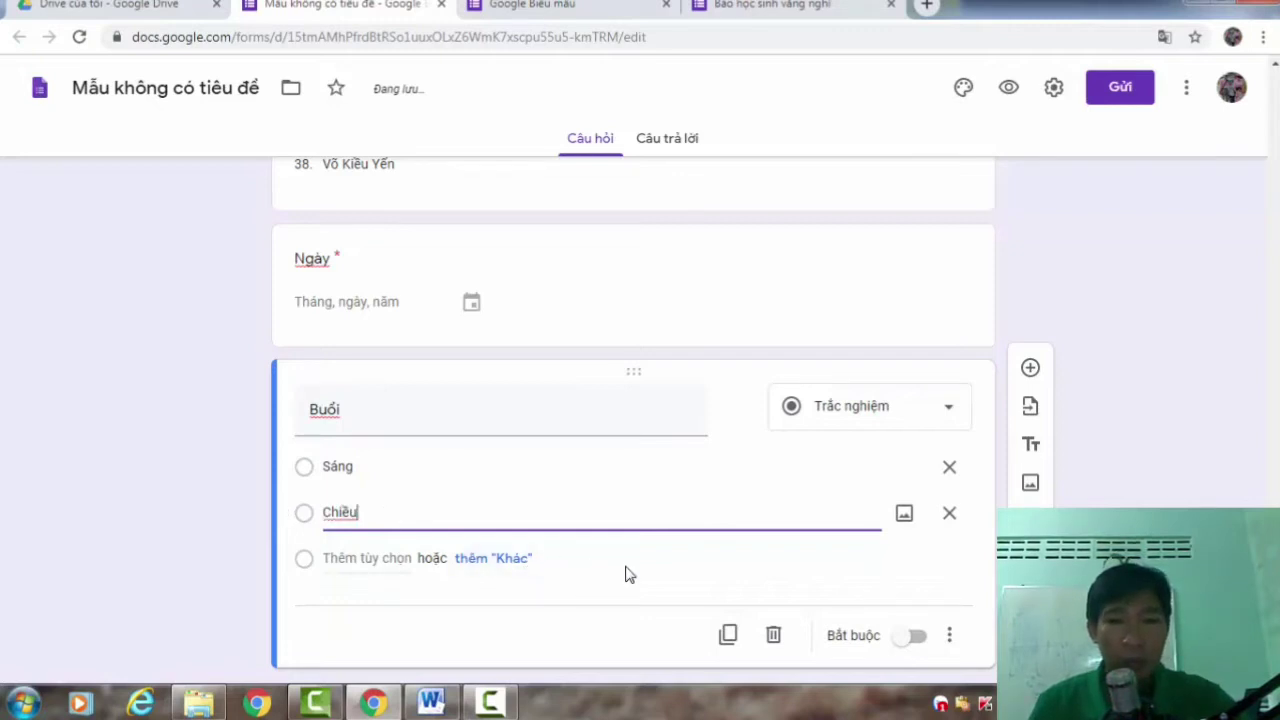
click(915, 640)
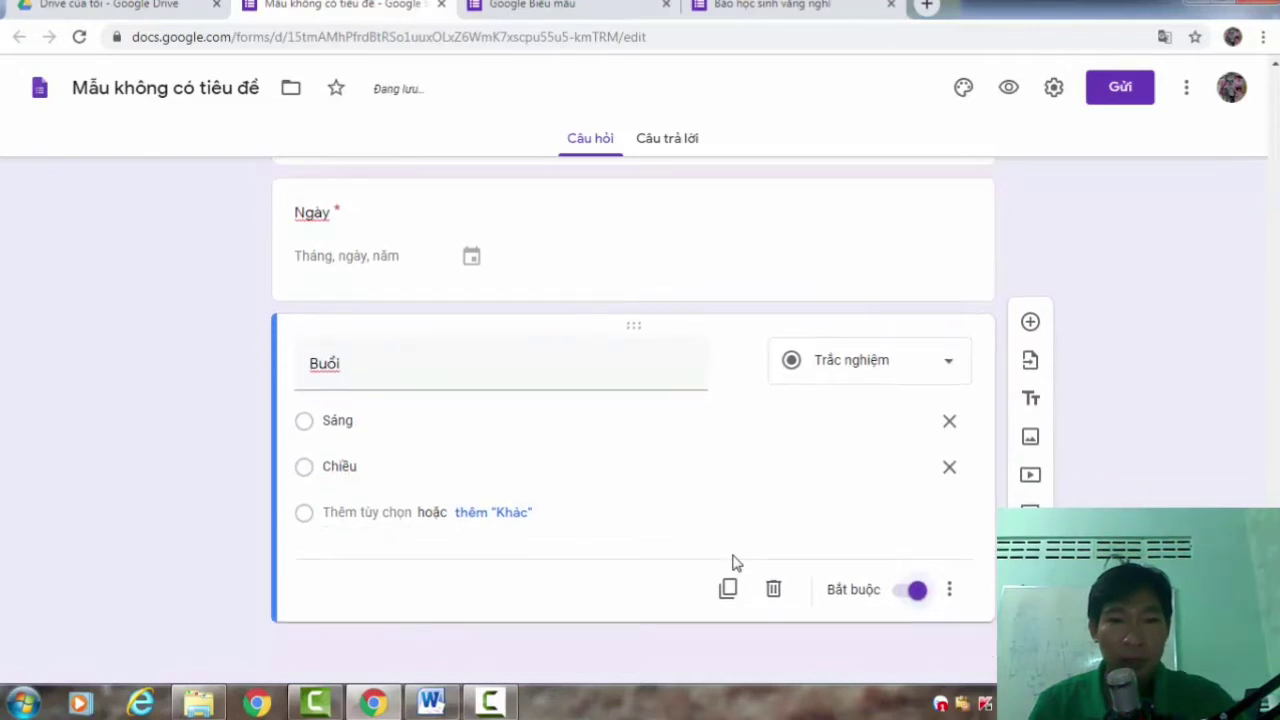
Look back over the form up to its title and open its preview.
scroll(732, 560, up, 3)
scroll(732, 560, up, 8)
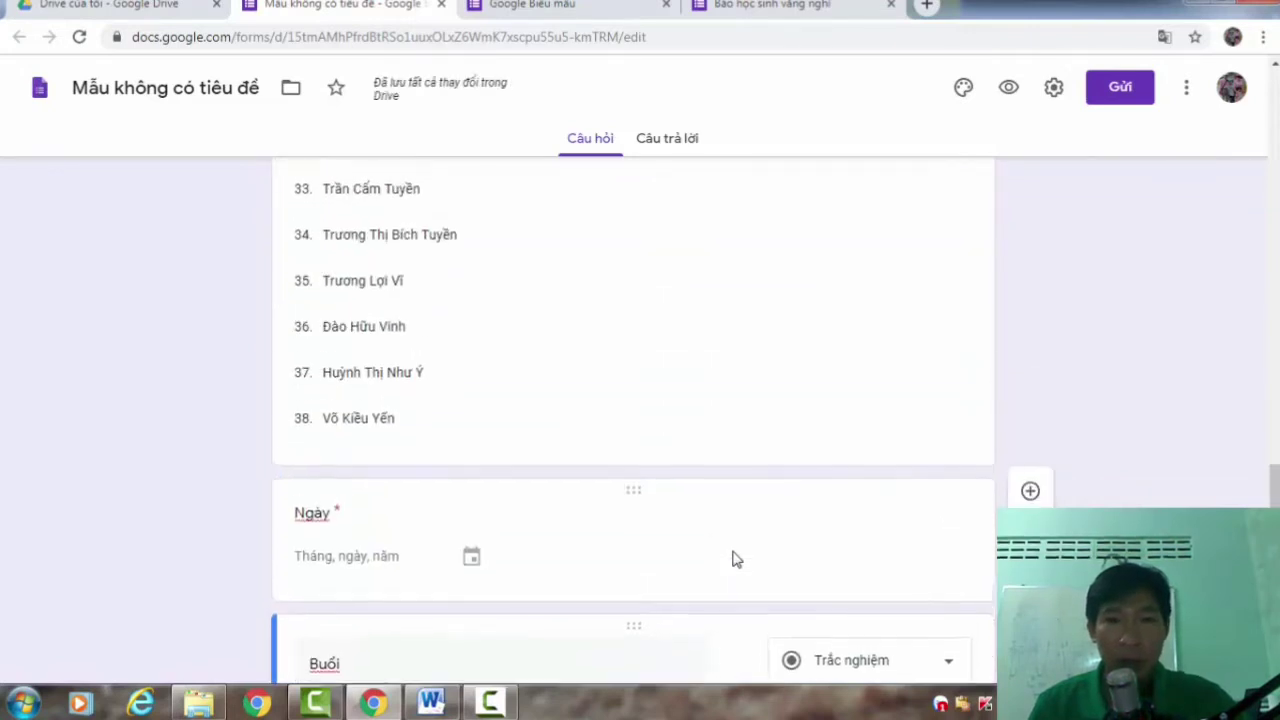
scroll(732, 560, up, 10)
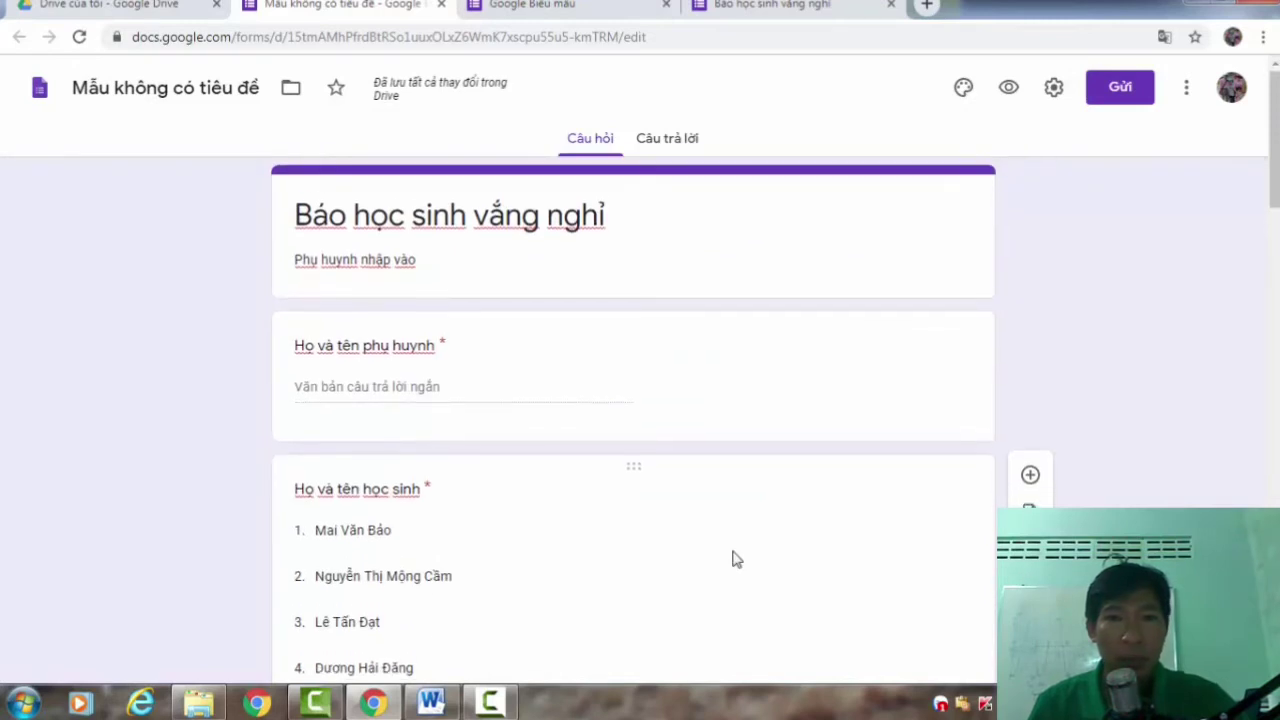
scroll(732, 560, down, 2)
scroll(732, 560, up, 2)
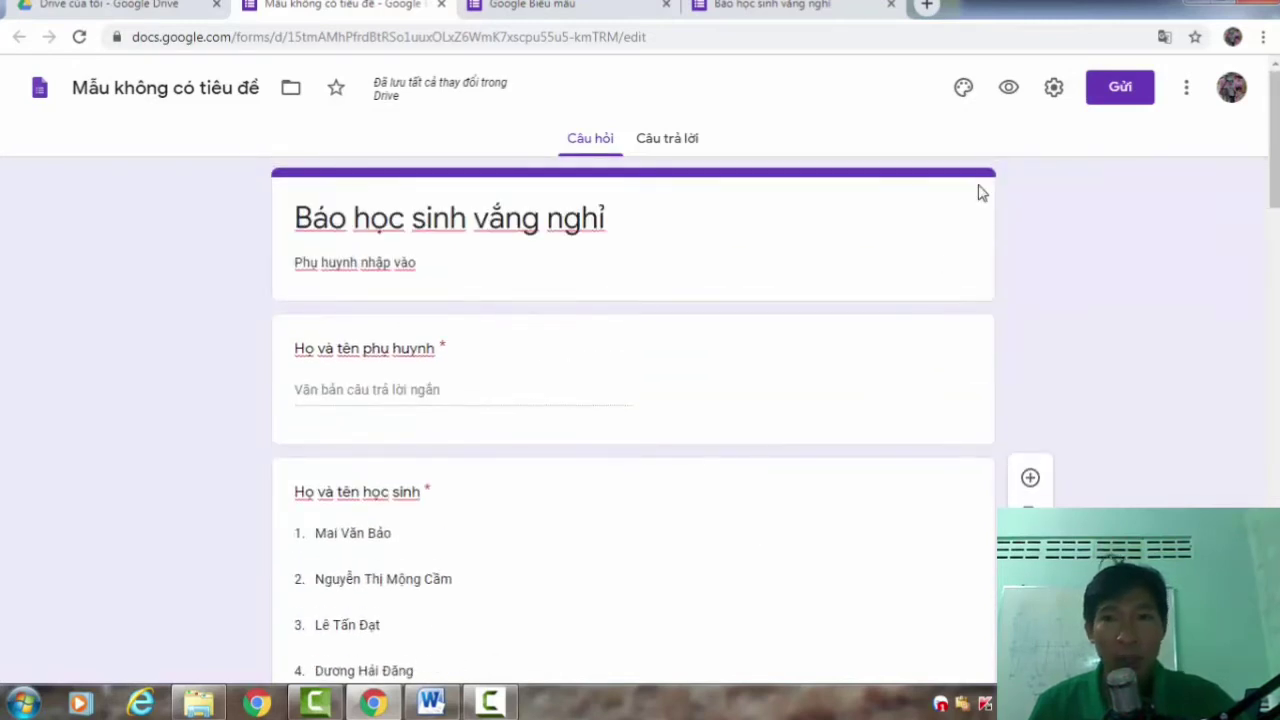
click(1009, 93)
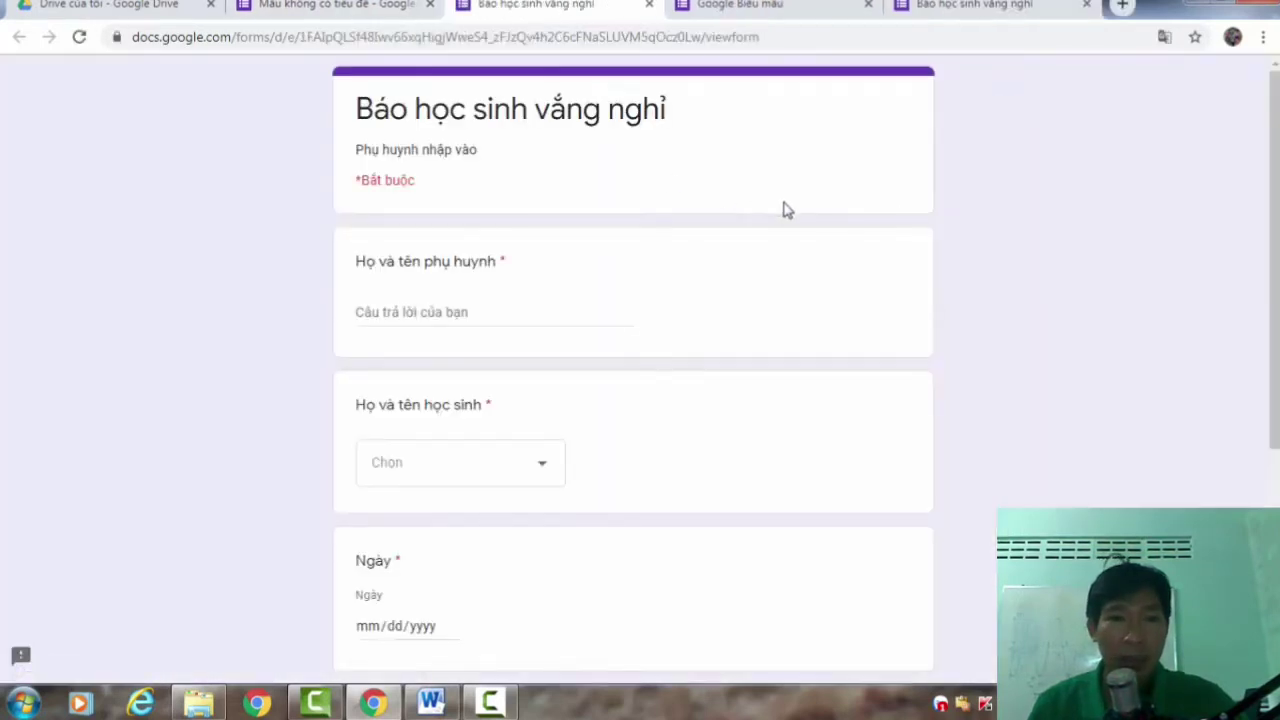
Examine the previewed form from its title through the parent, student, date and session questions.
scroll(786, 211, down, 4)
scroll(788, 218, up, 4)
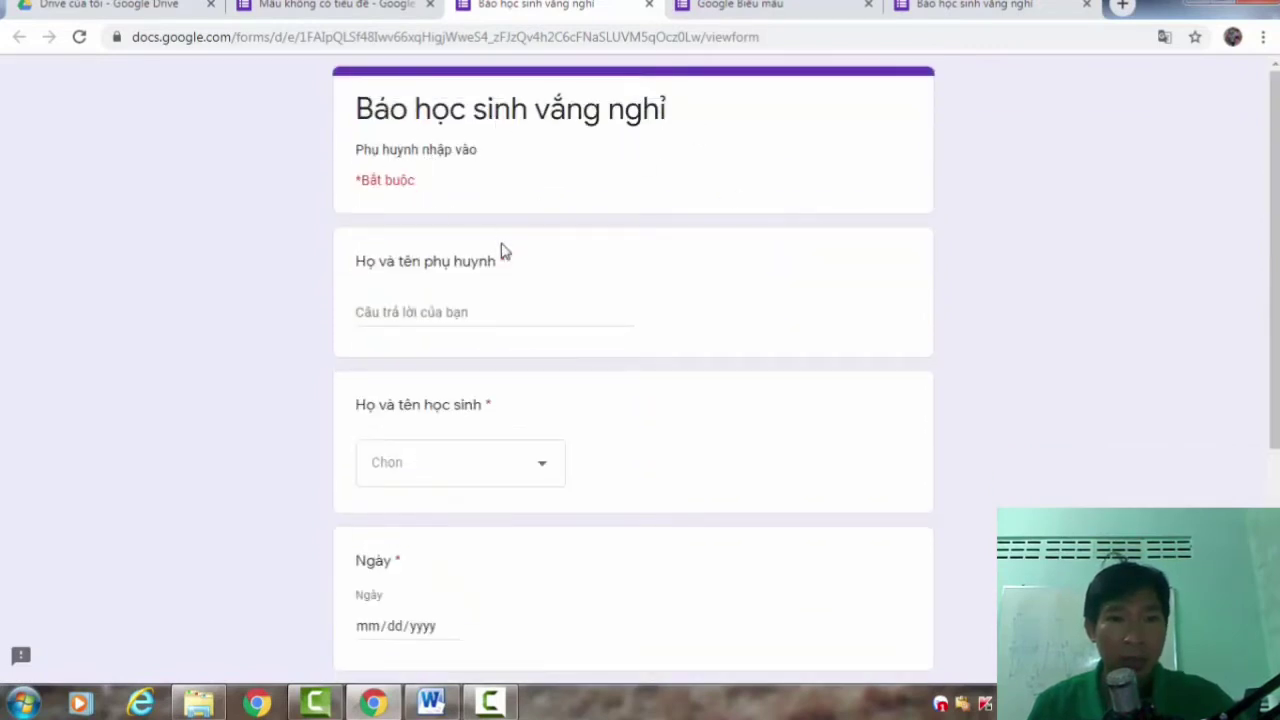
scroll(503, 249, down, 3)
scroll(528, 270, up, 5)
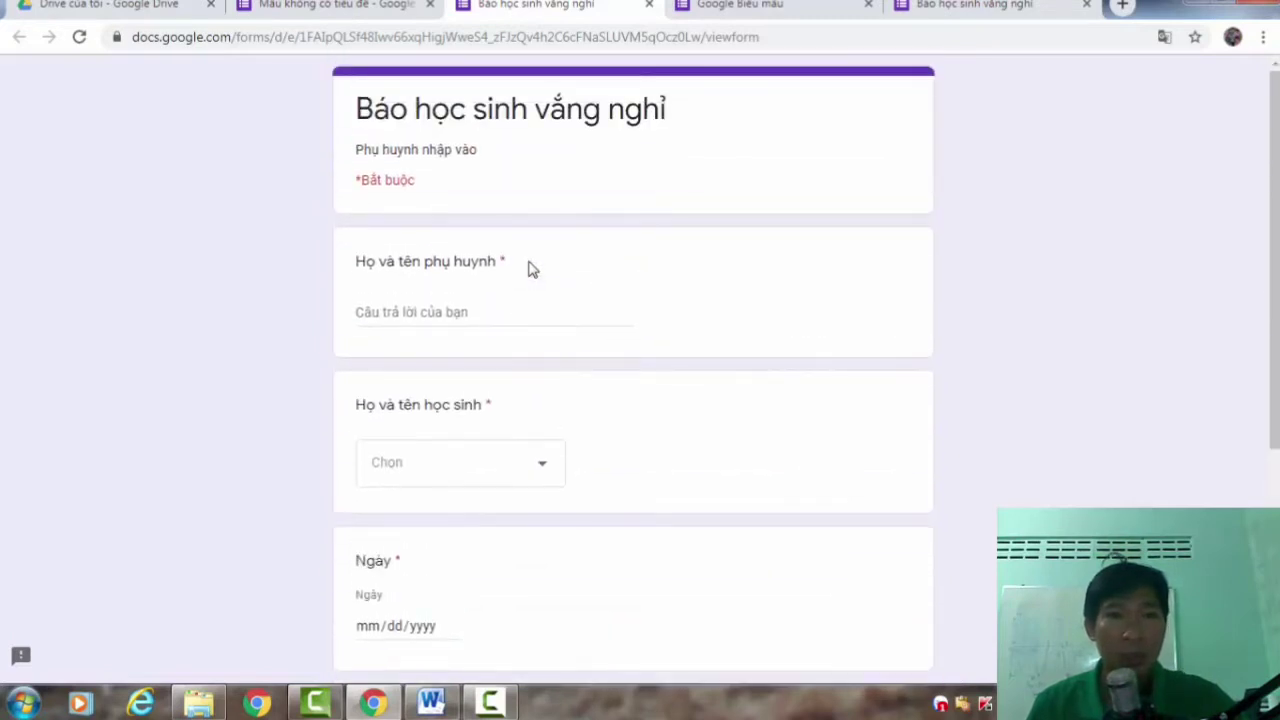
scroll(530, 269, down, 4)
scroll(530, 269, up, 4)
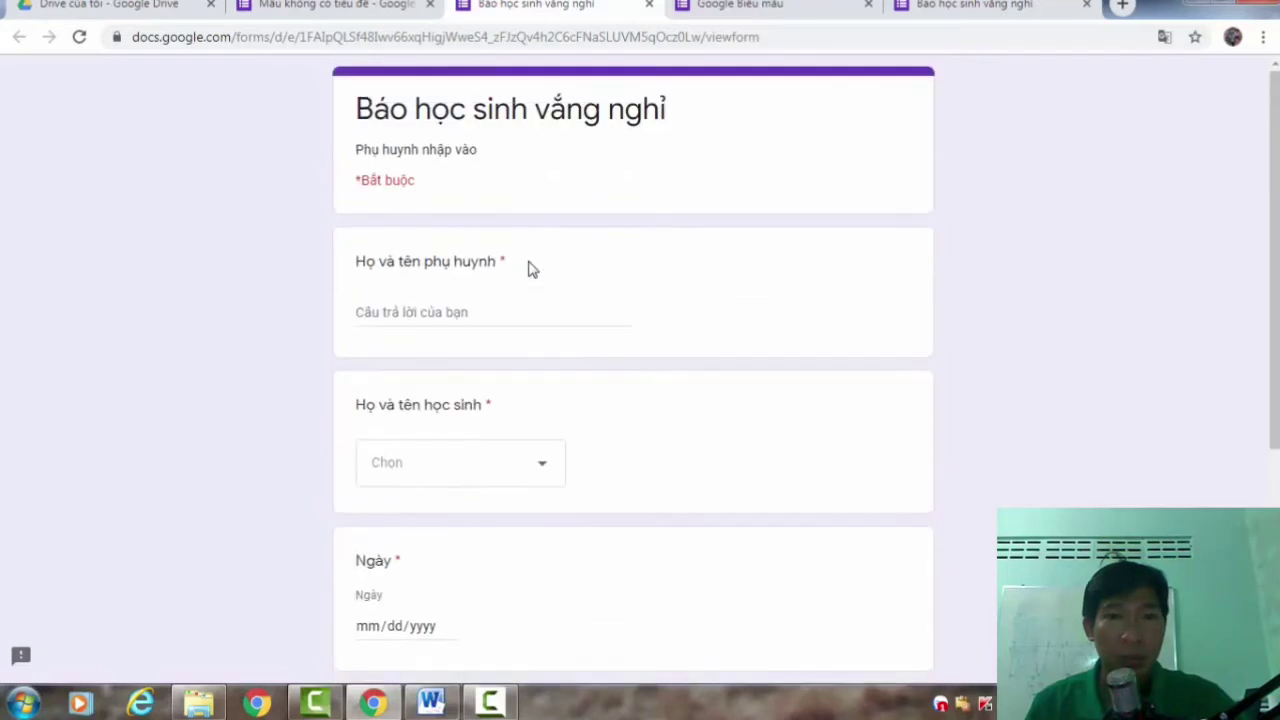
scroll(530, 269, down, 4)
scroll(530, 269, up, 3)
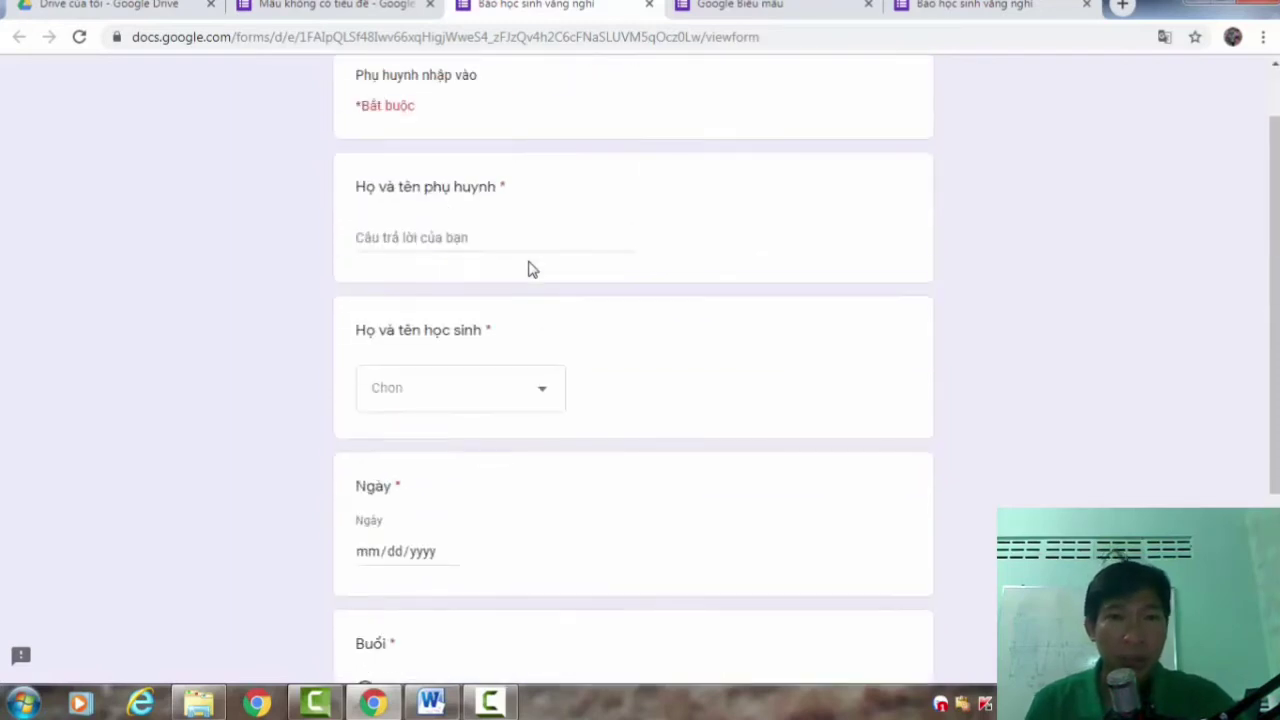
scroll(530, 269, up, 1)
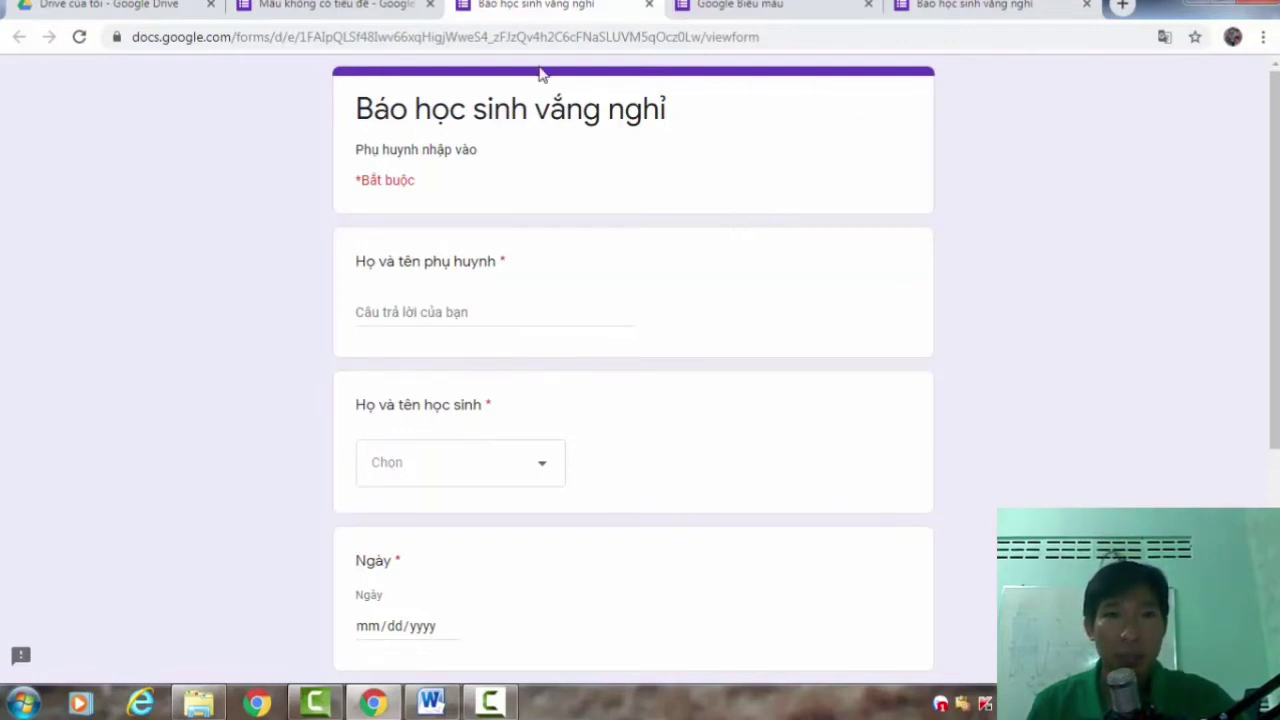
Return to the form editor and copy the form's shareable link from the send options.
click(346, 10)
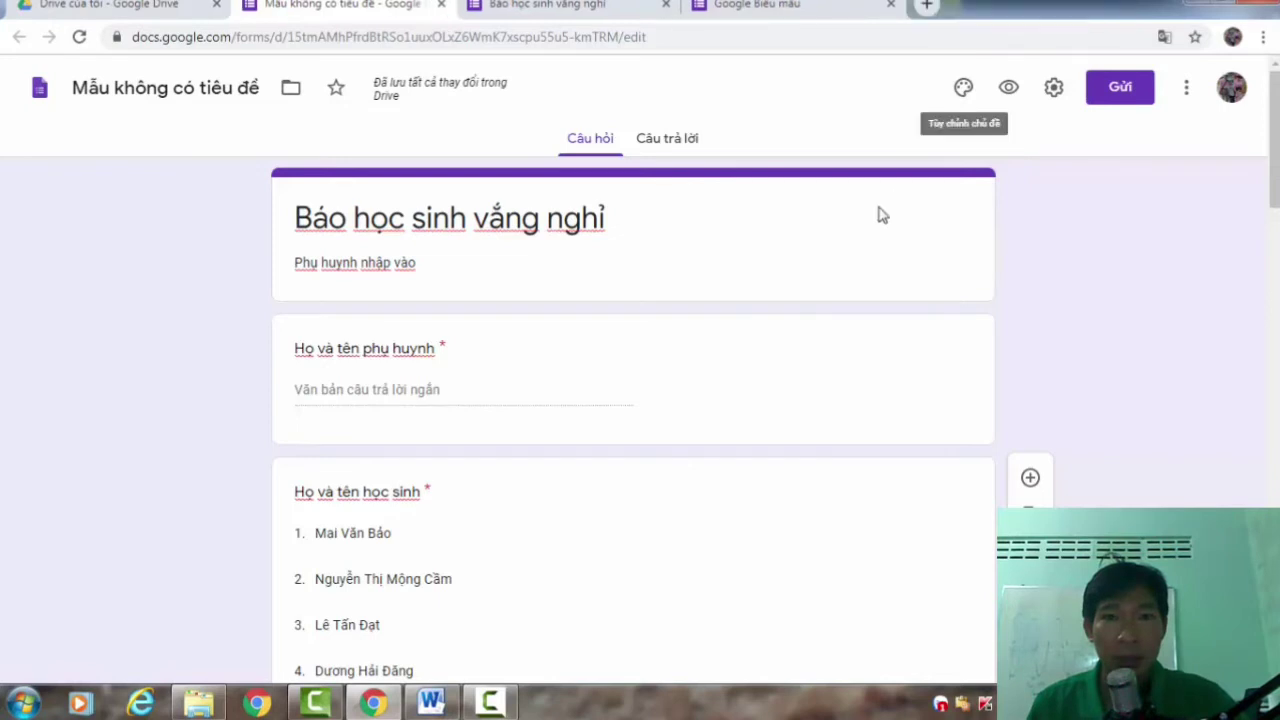
click(1122, 90)
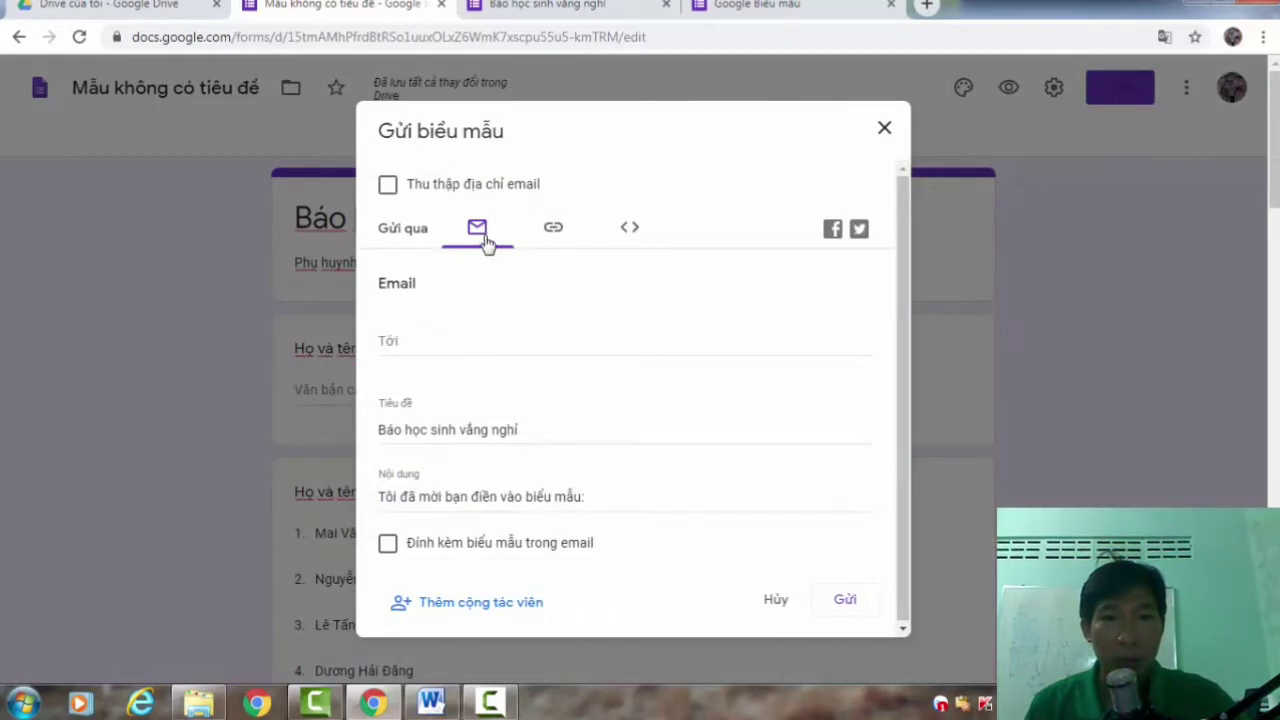
click(553, 230)
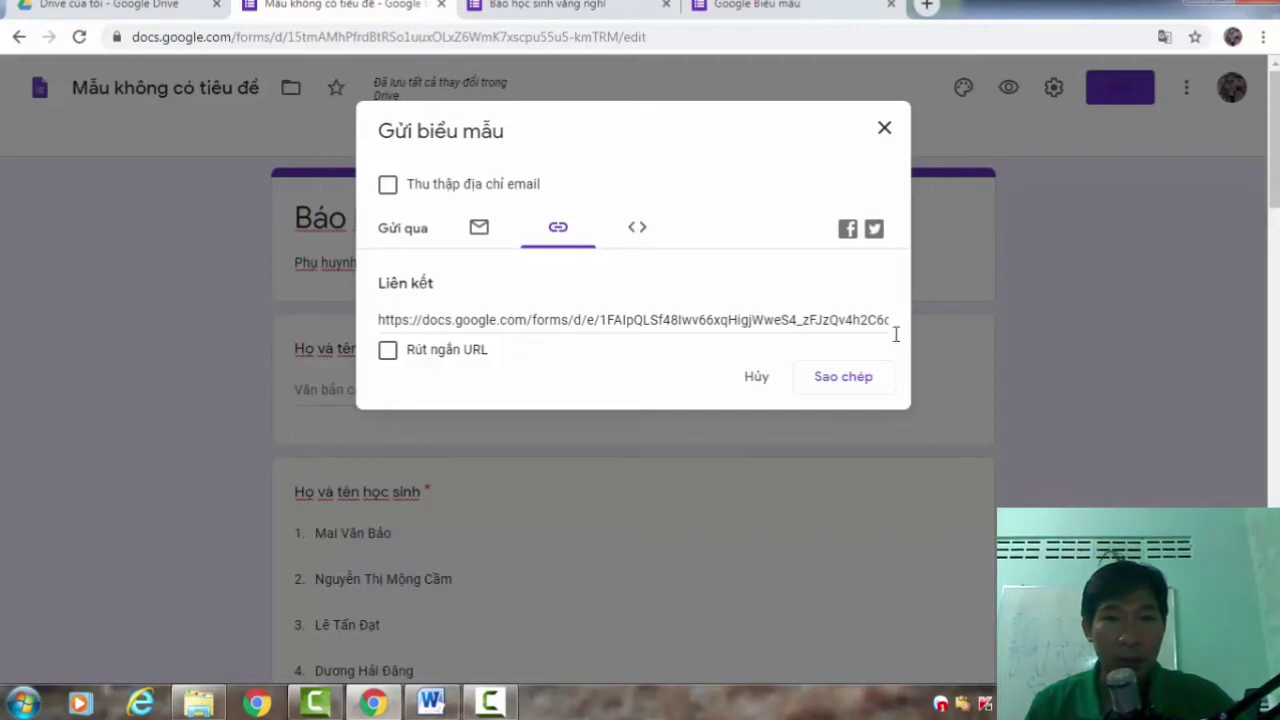
click(829, 385)
key(ctrl+c)
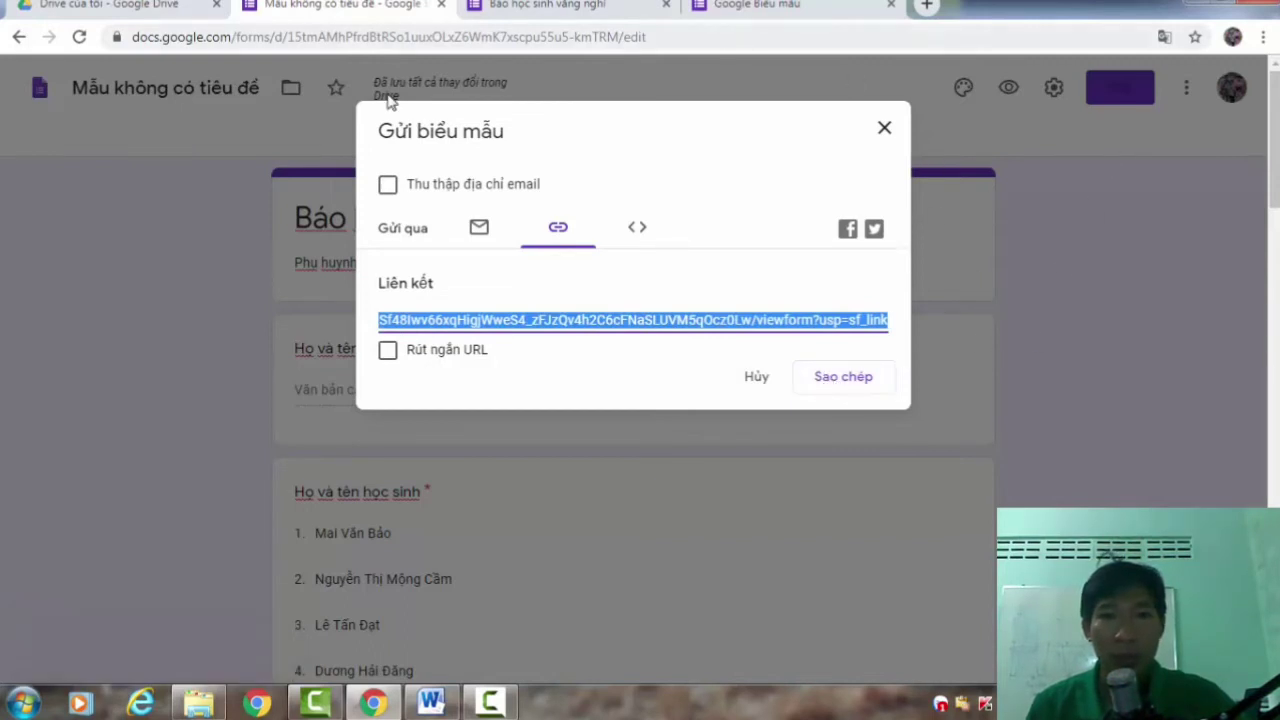
Minimize the browser and Word windows and switch to the Zalo desktop app.
click(941, 706)
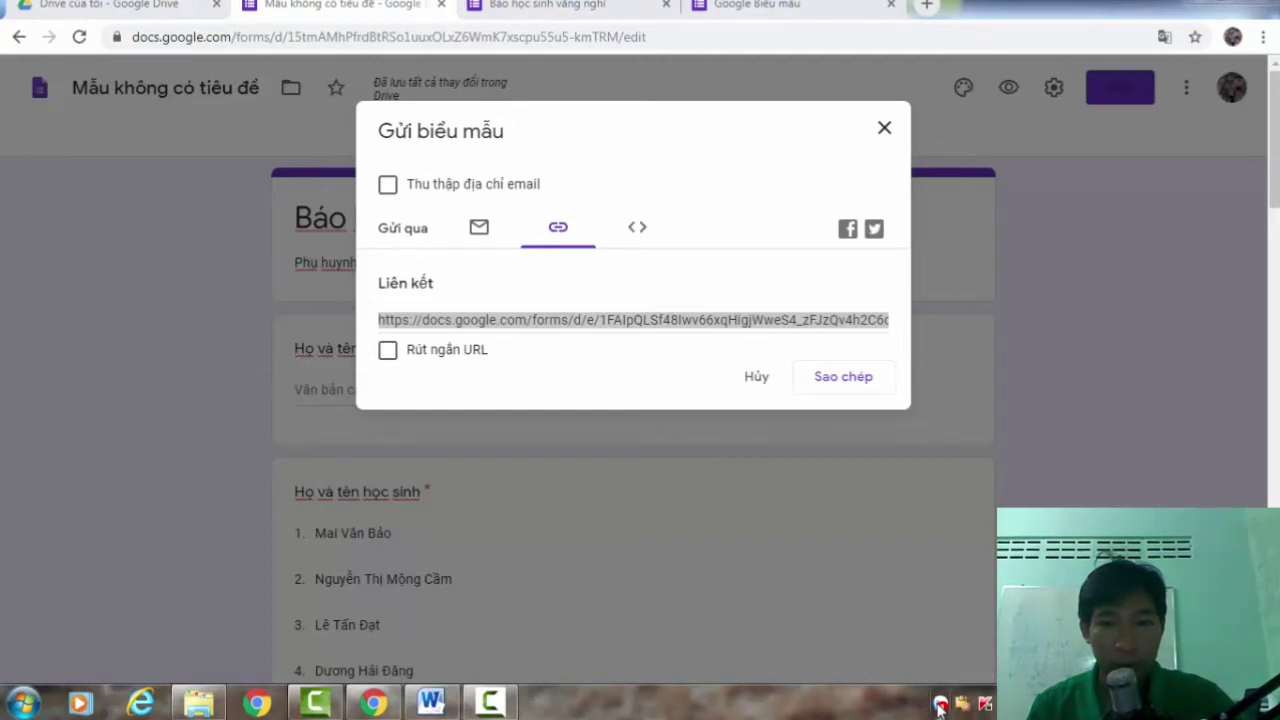
click(1193, 7)
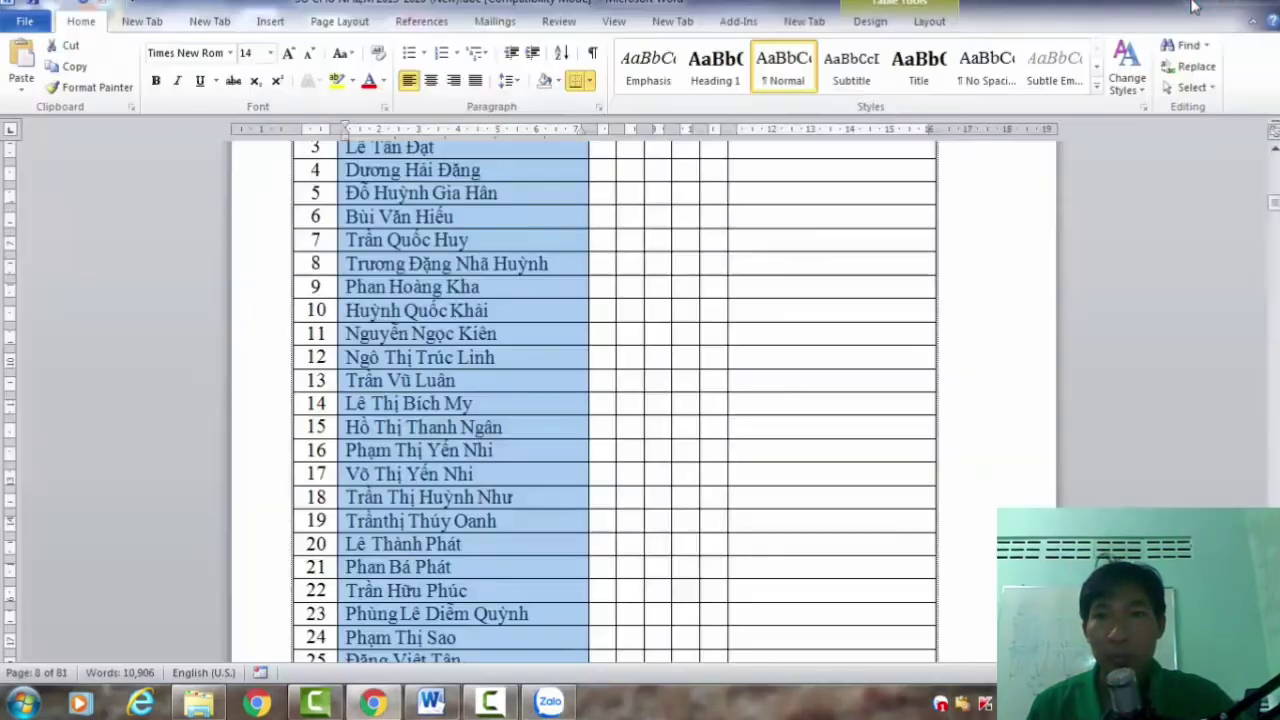
click(1166, 12)
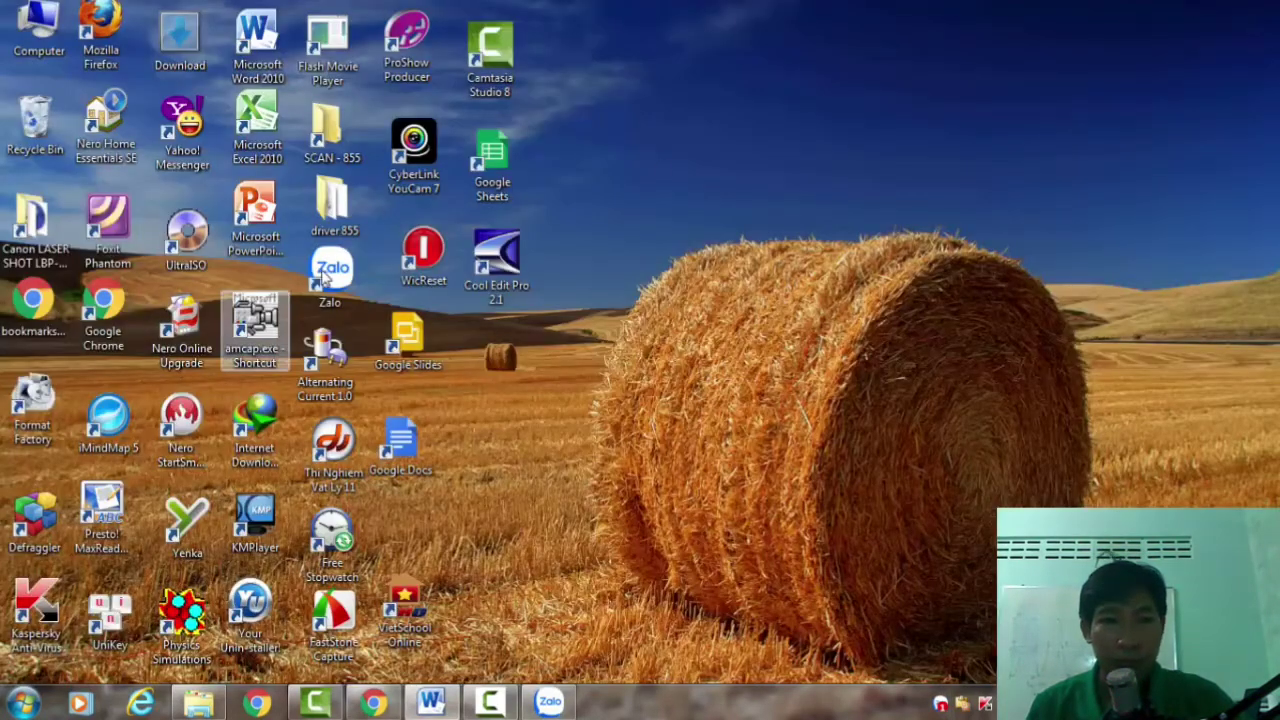
click(550, 705)
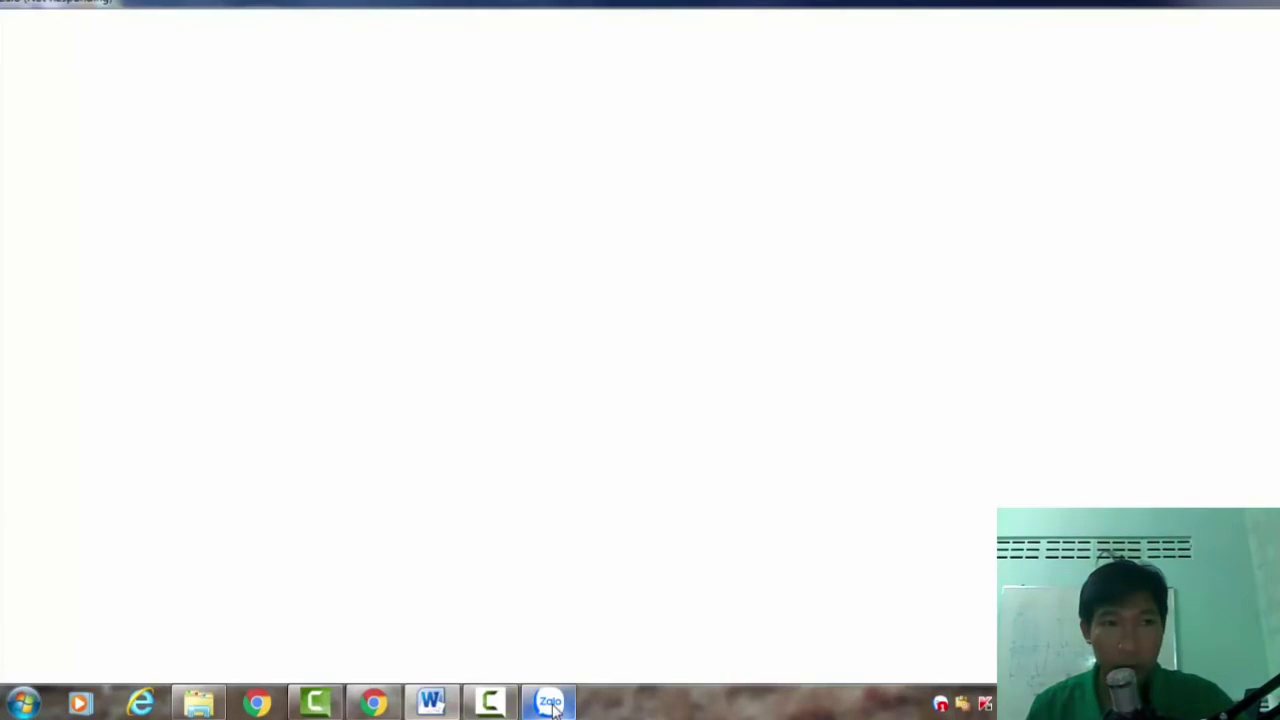
mouse_move(553, 707)
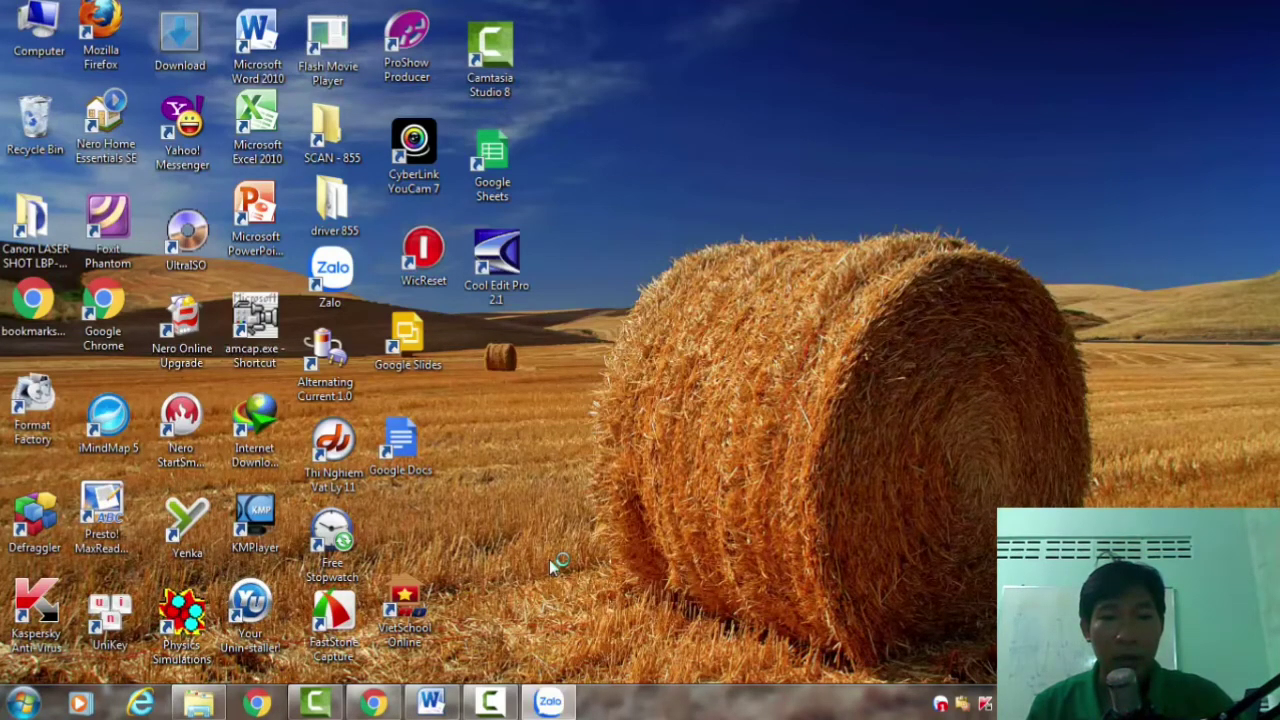
click(553, 704)
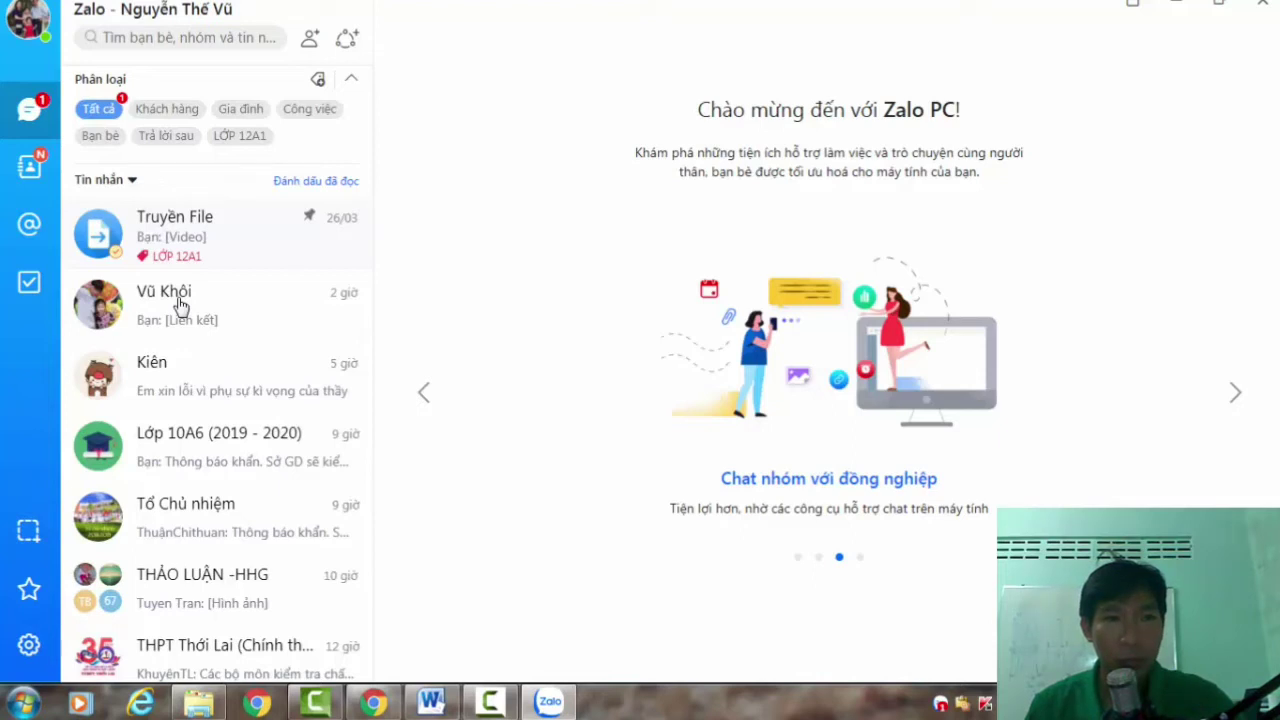
Open the conversation directly below "Truyền File" and paste the copied form link into its message field.
click(215, 329)
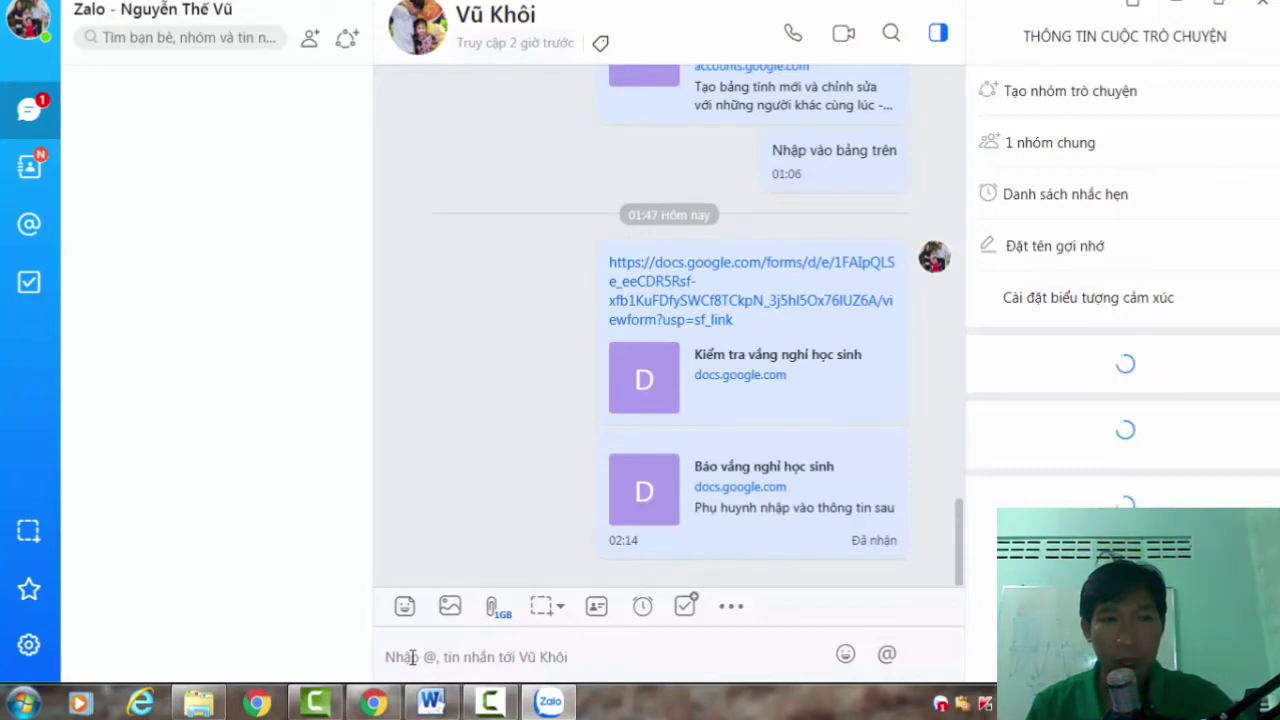
key(ctrl+f)
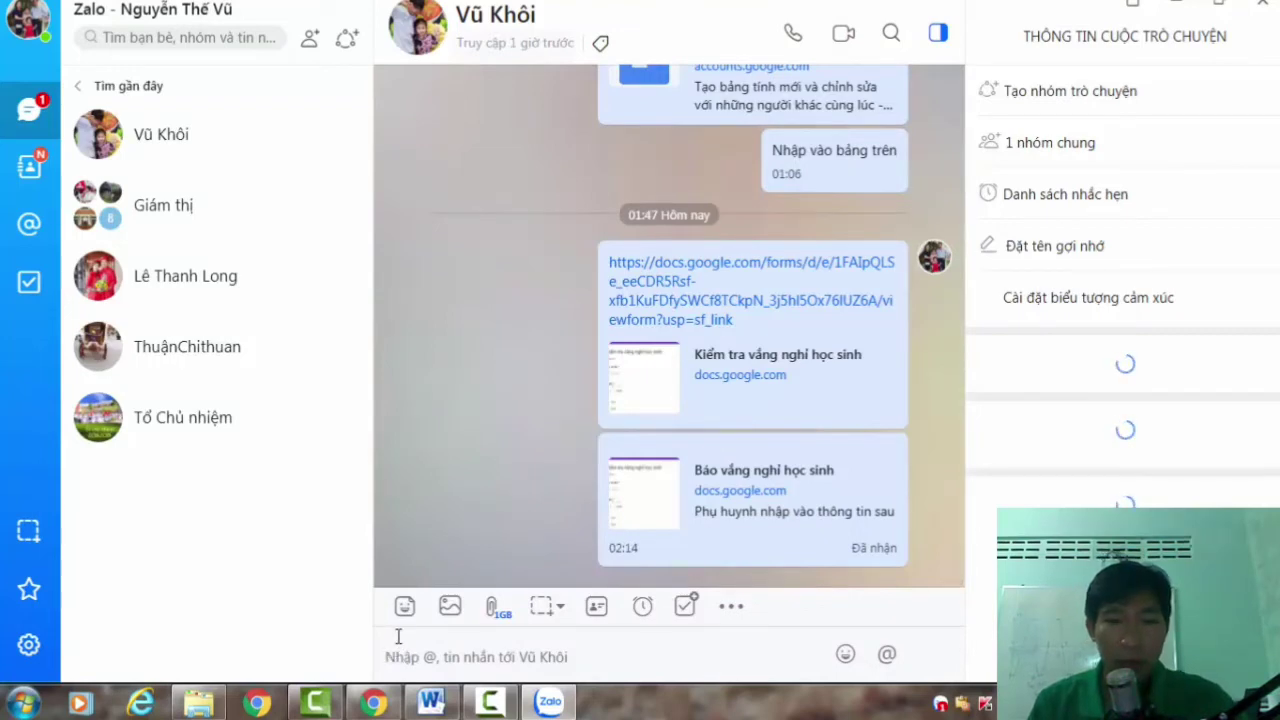
click(398, 656)
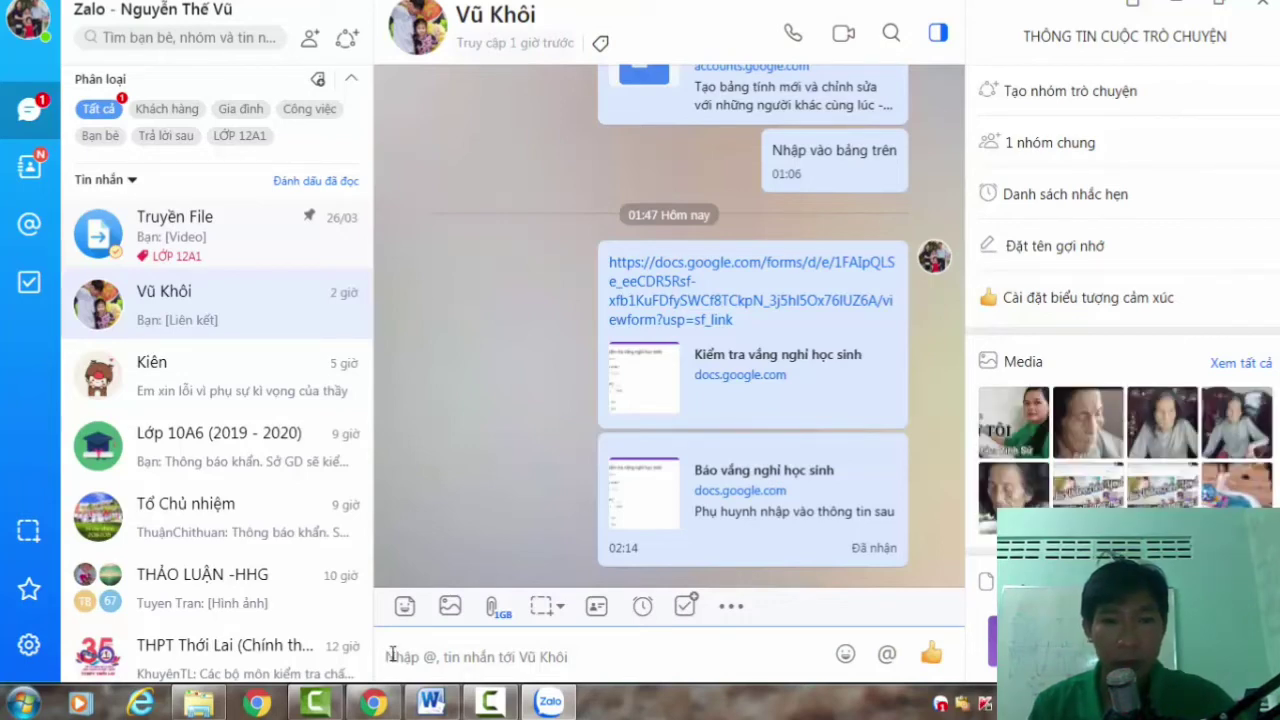
right_click(392, 651)
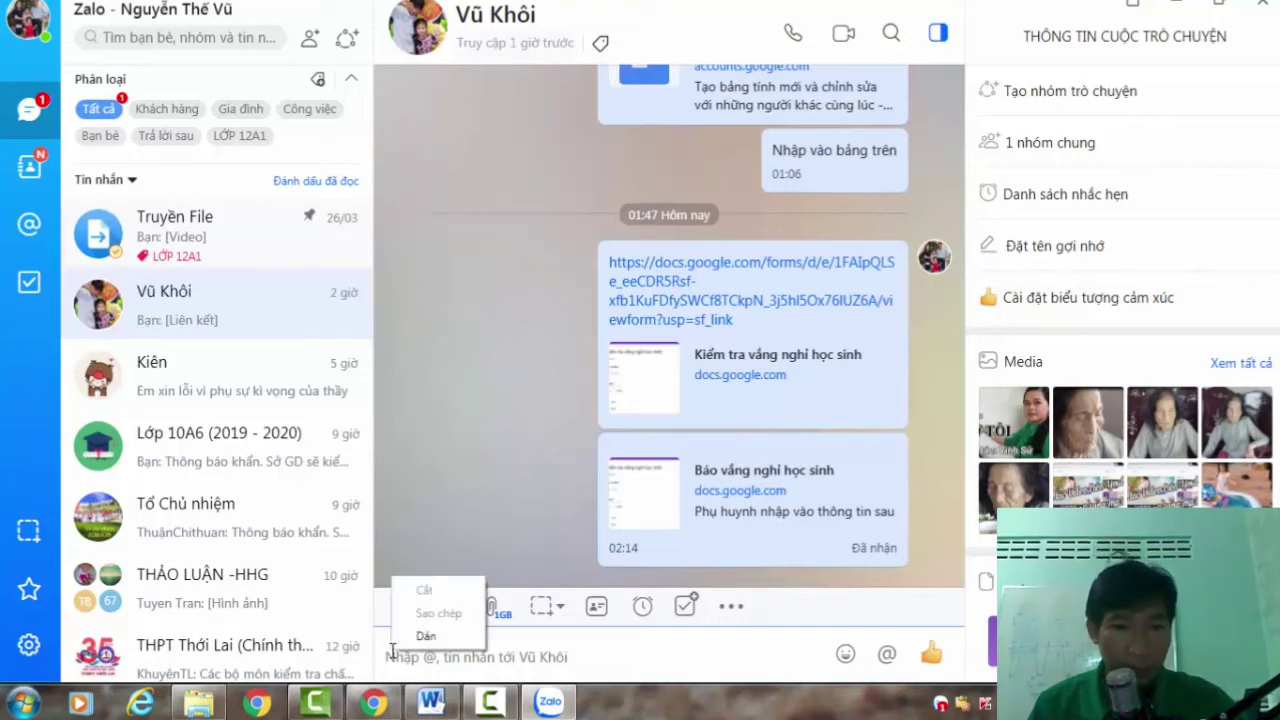
click(425, 638)
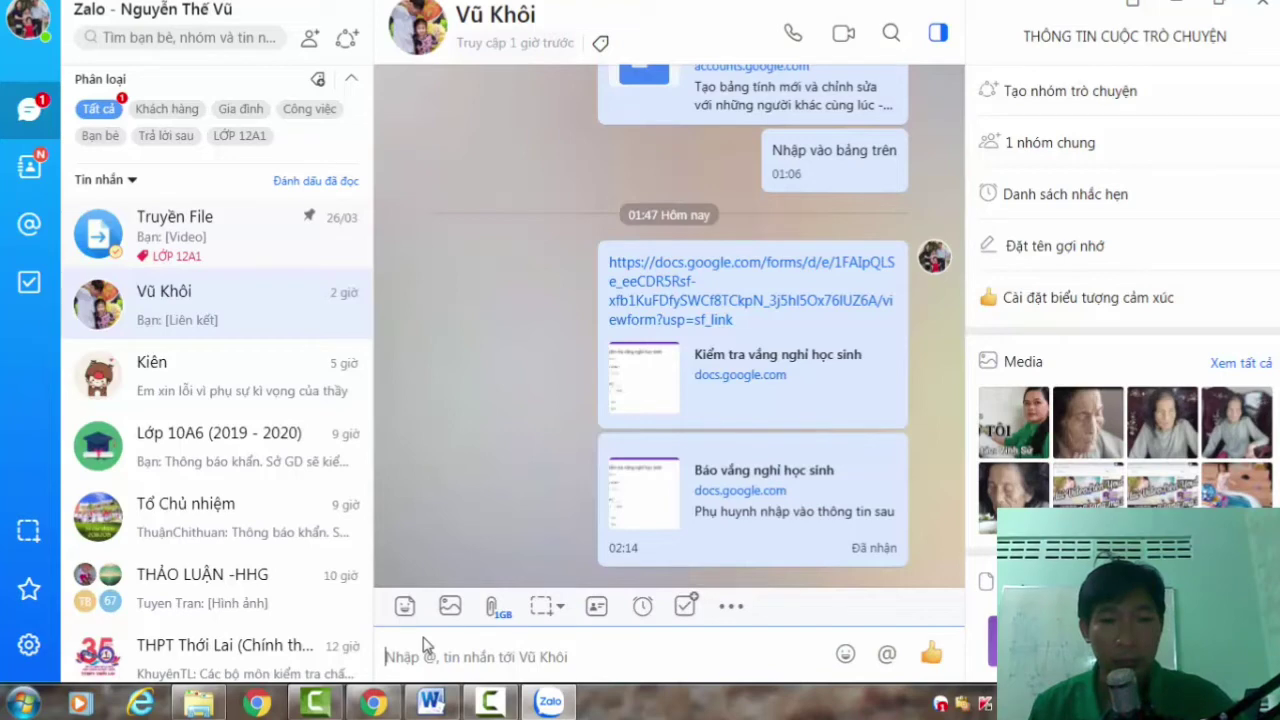
key(ctrl+v)
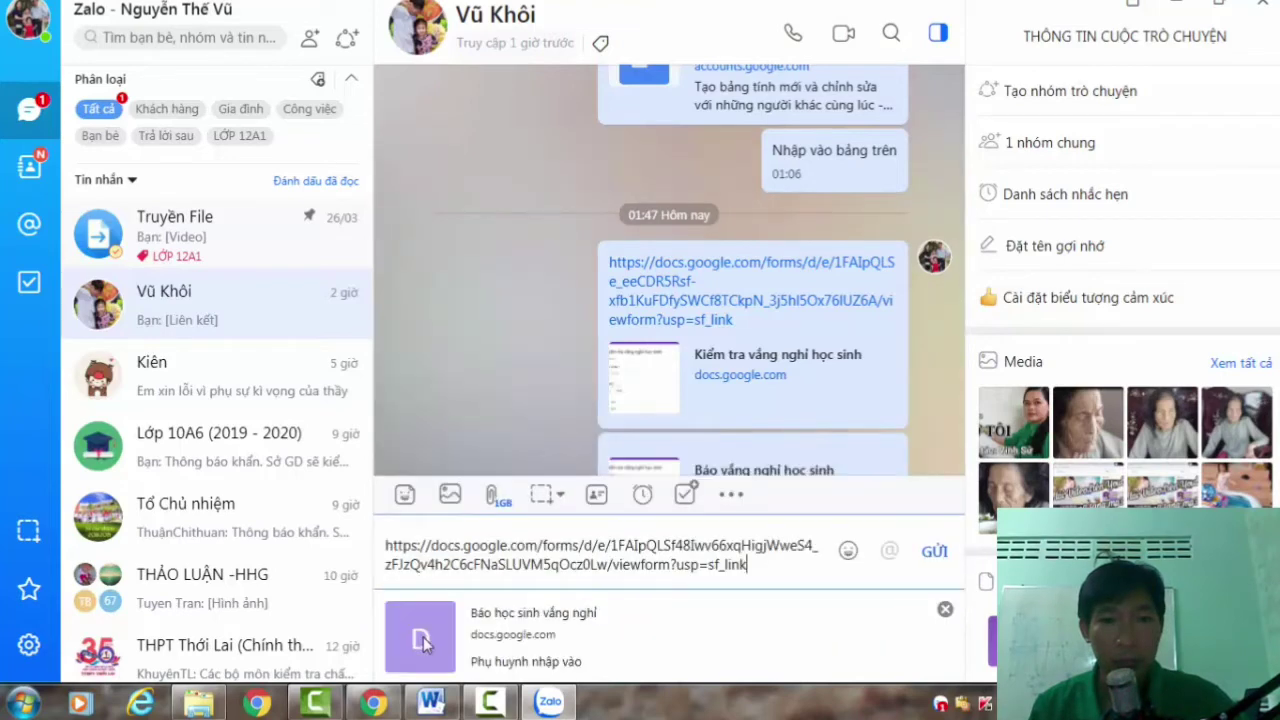
Send the pasted form link in the Zalo conversation and open the sent link in the browser.
click(935, 553)
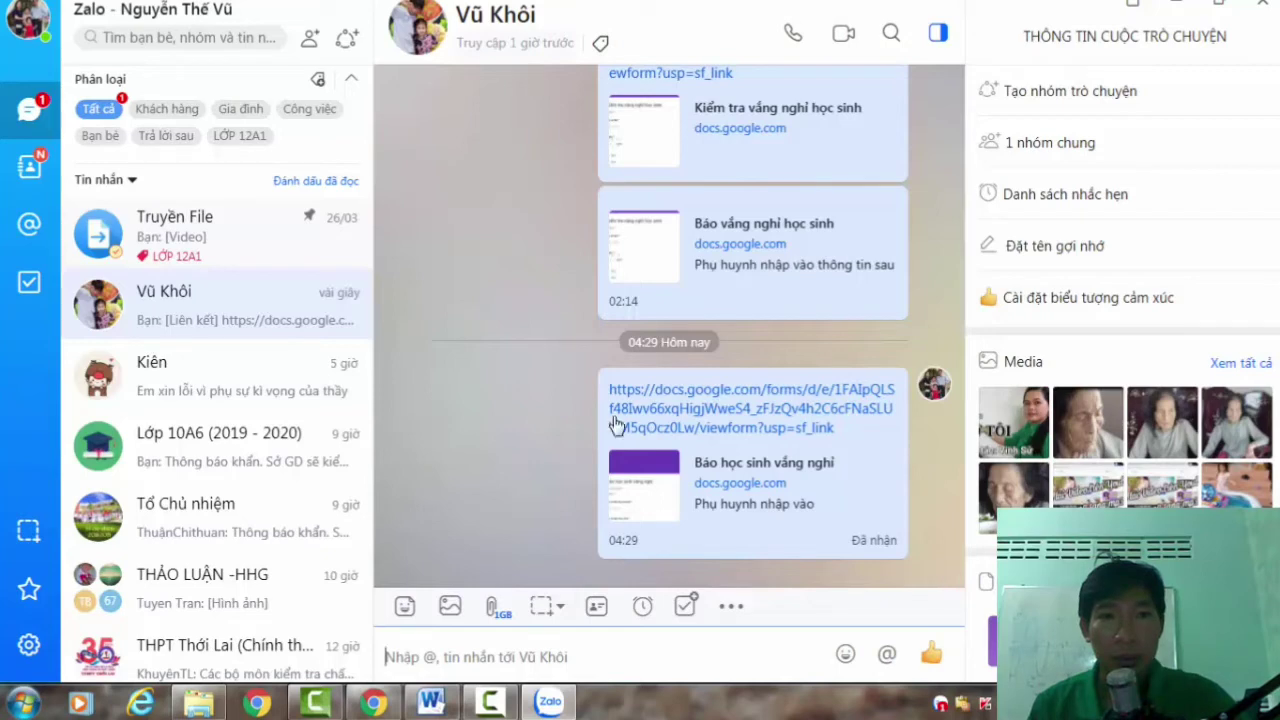
mouse_move(670, 504)
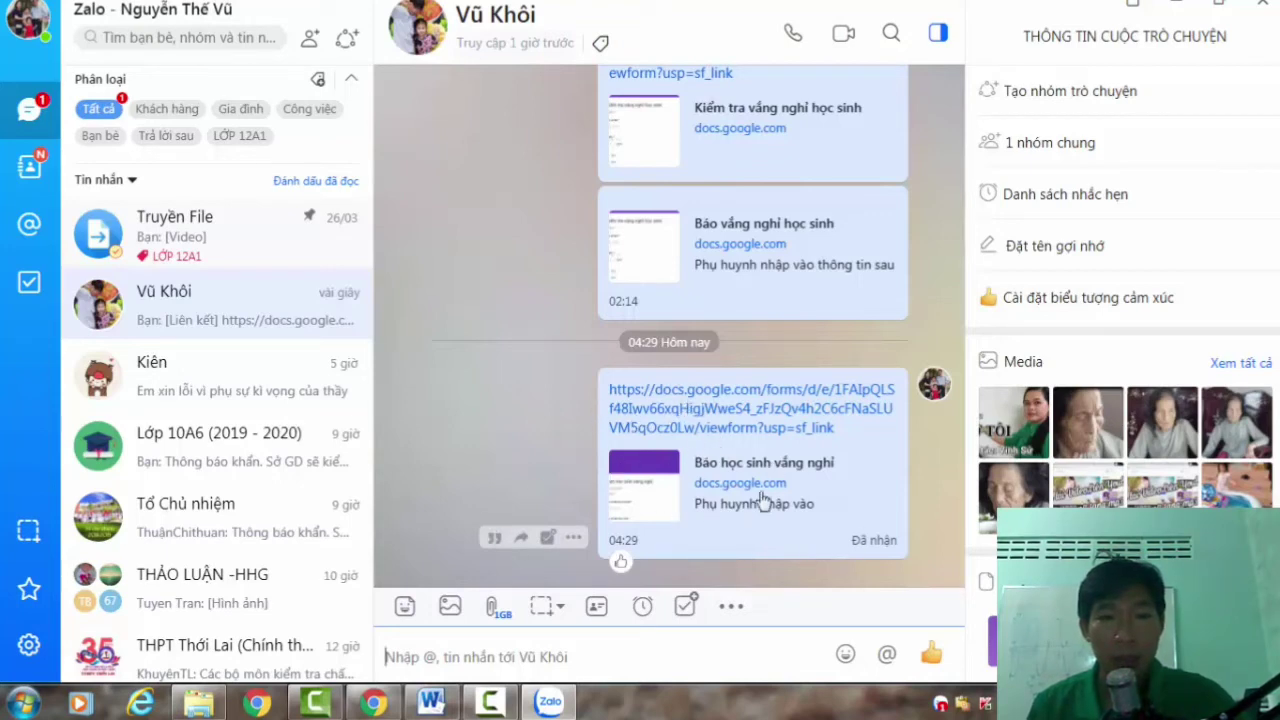
click(745, 412)
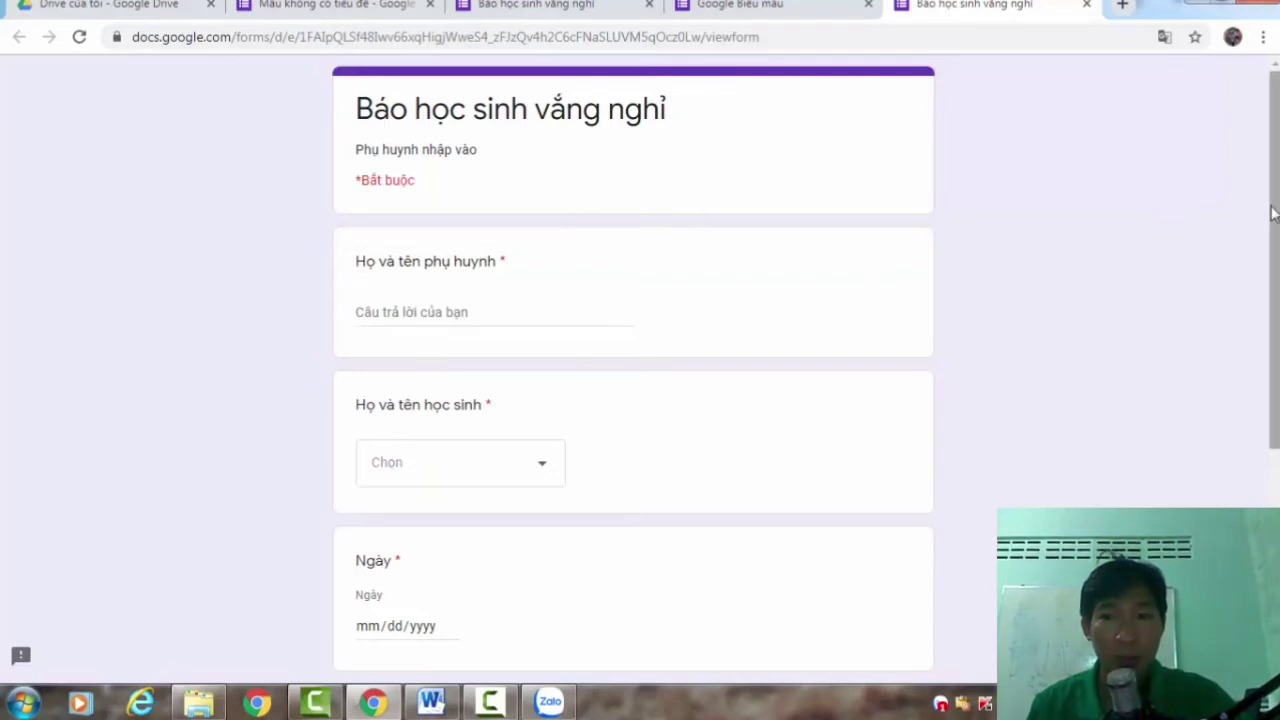
scroll(1272, 213, down, 4)
scroll(1272, 200, up, 4)
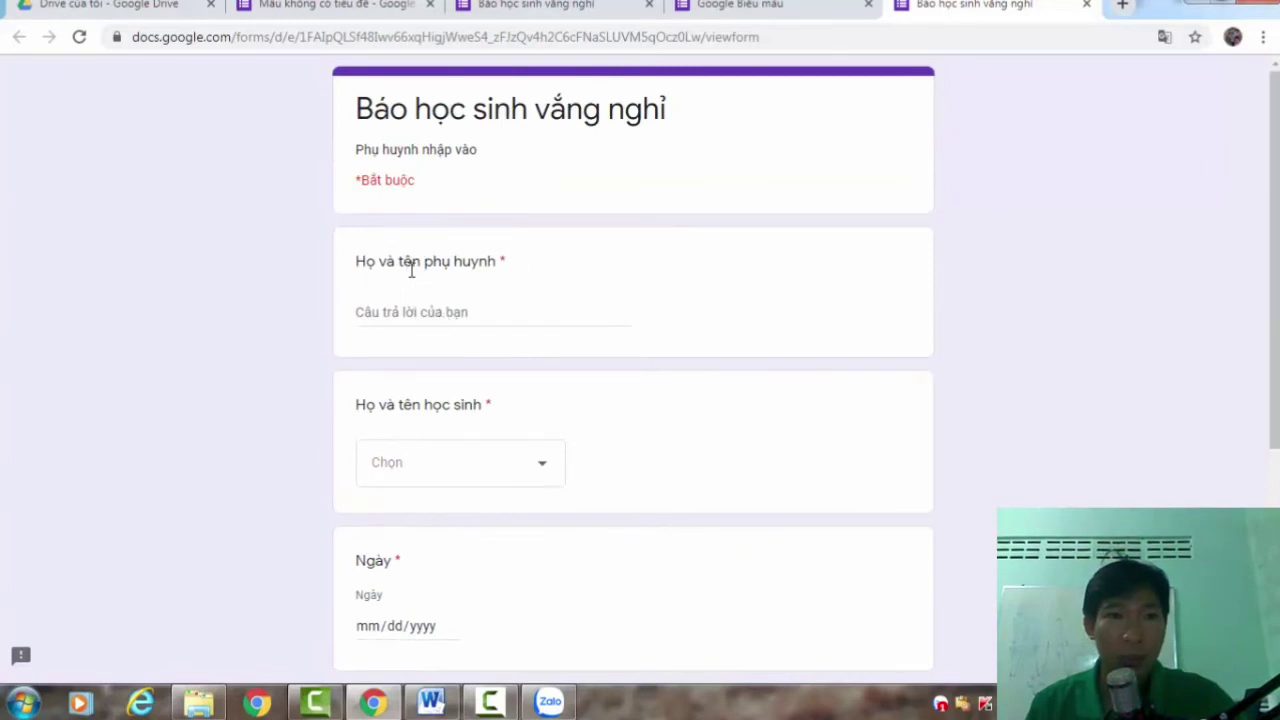
Enter the parent's full name and choose a student from the later part of the student name list.
click(378, 313)
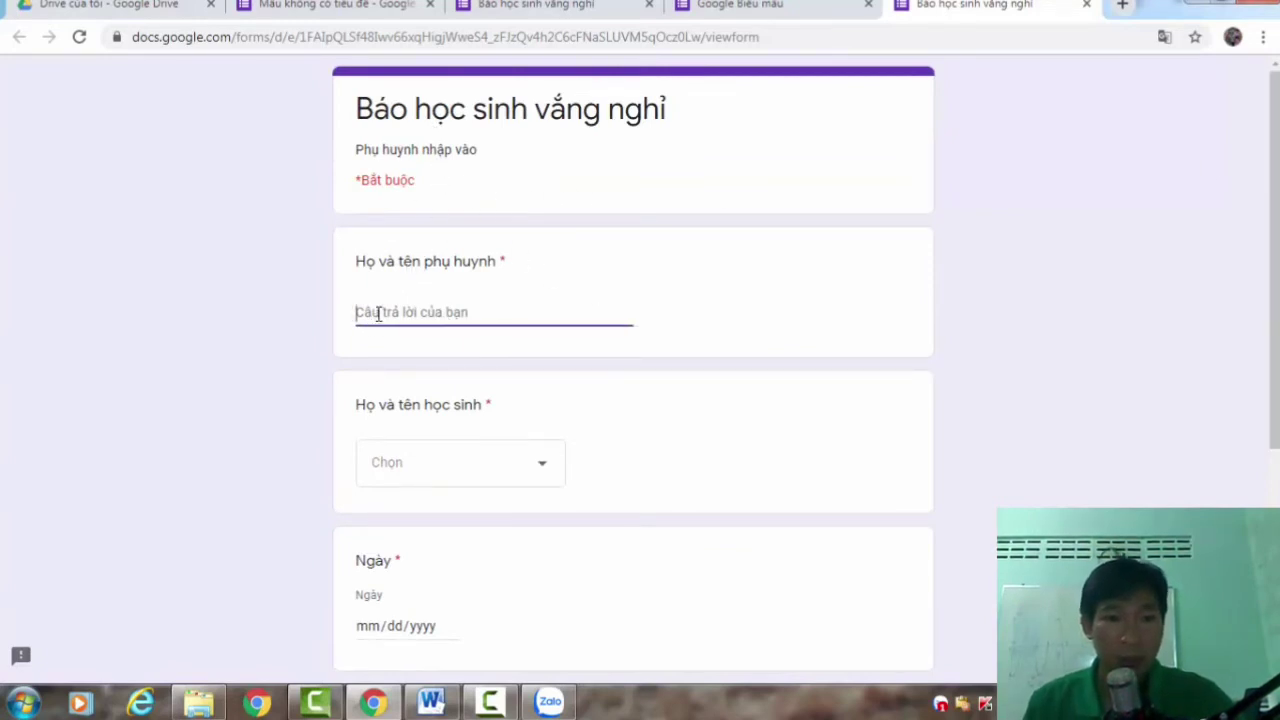
text(Nguye)
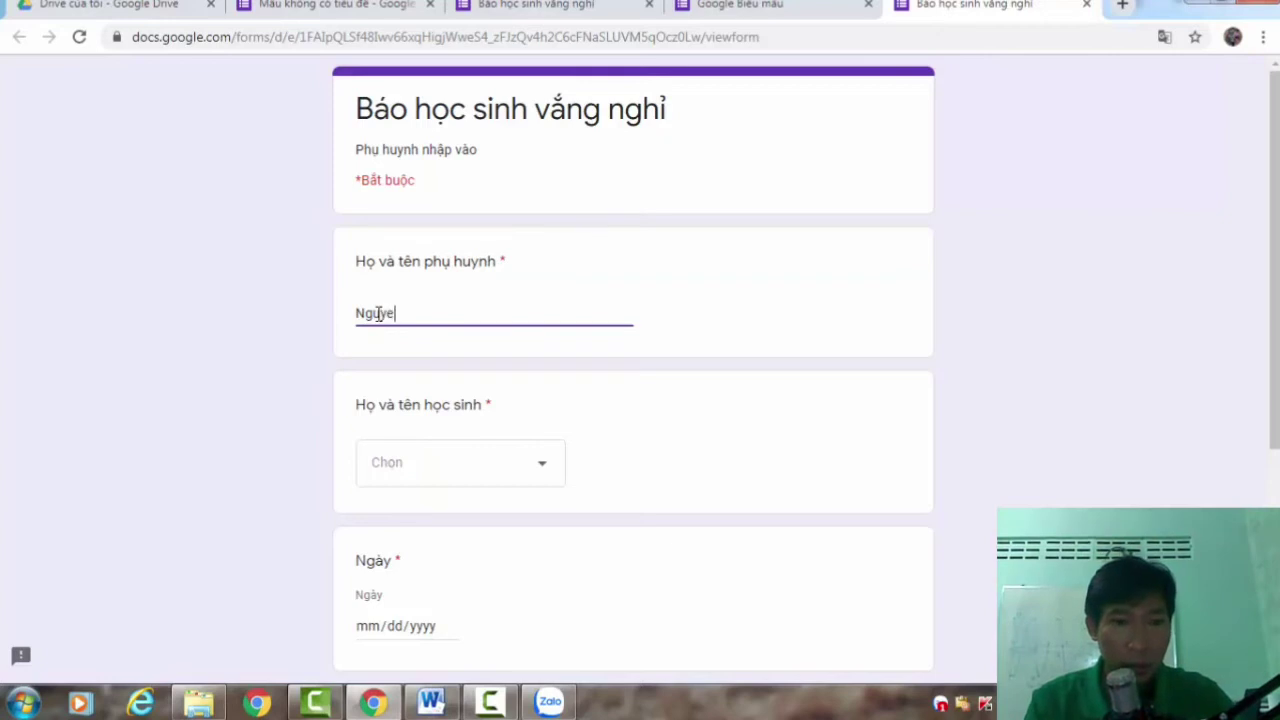
key(BackSpace)
text(ễn Văn)
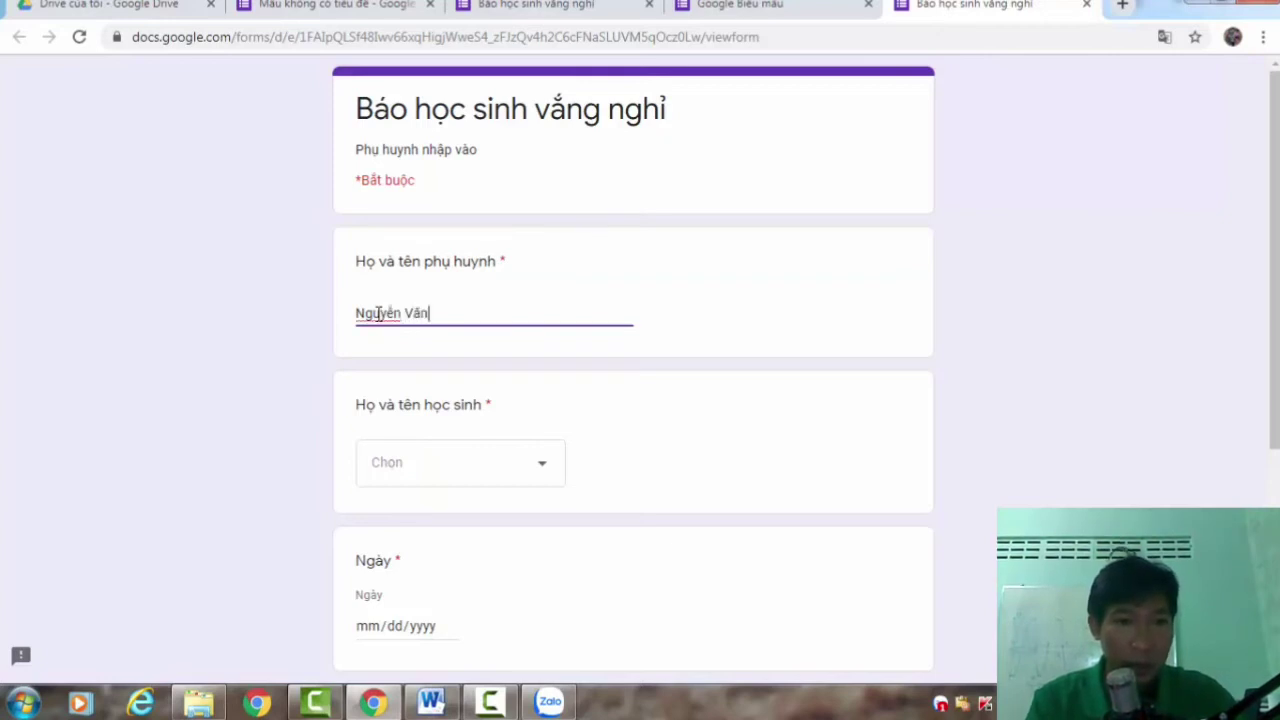
text( A)
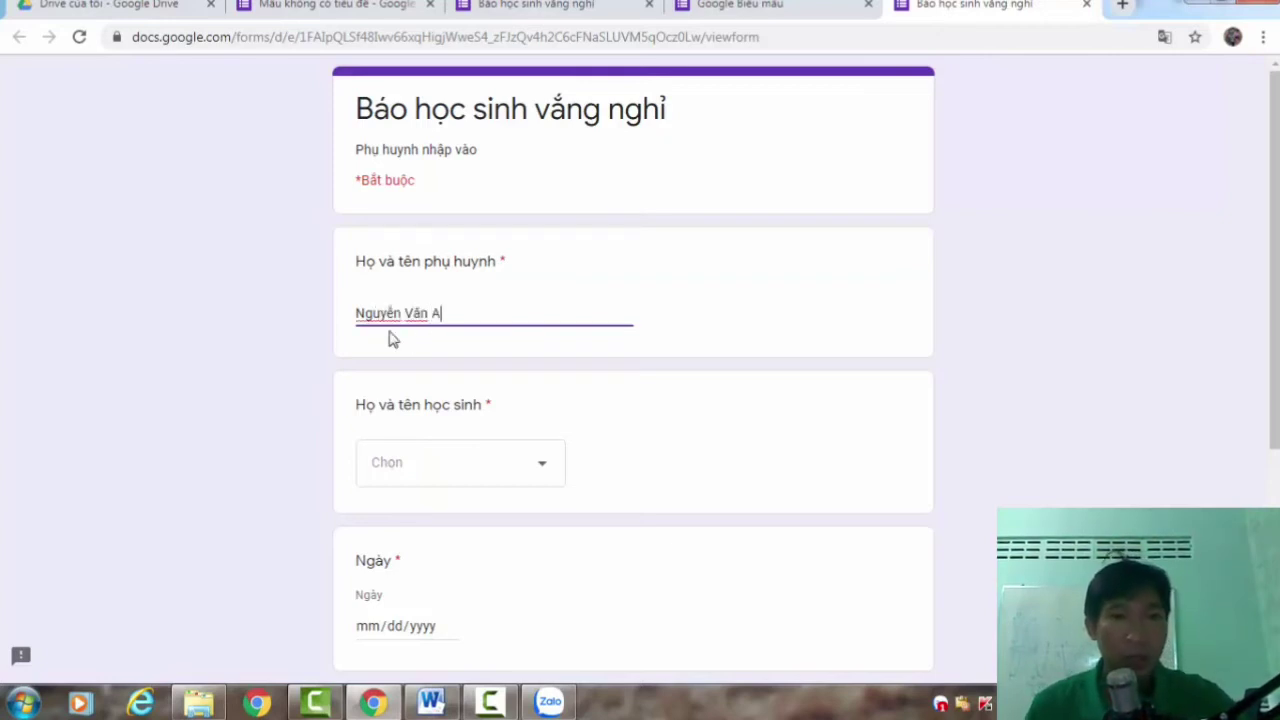
click(545, 470)
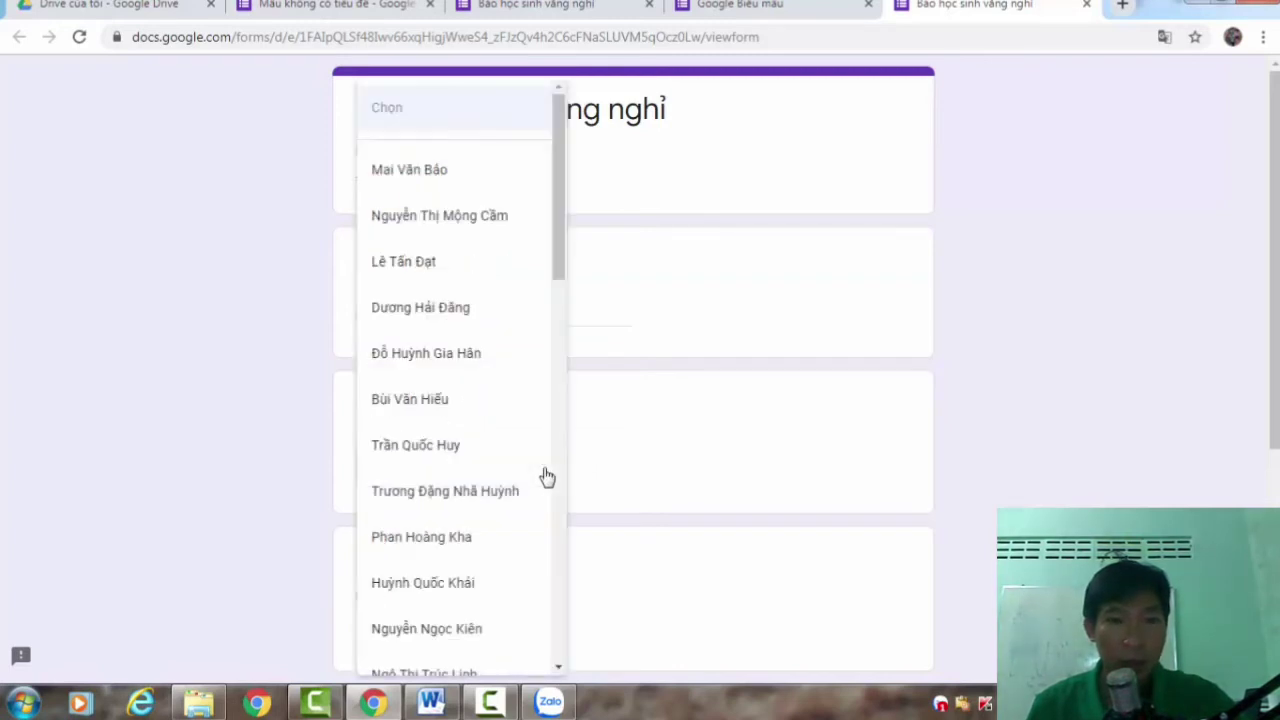
drag(554, 210, 563, 549)
click(443, 434)
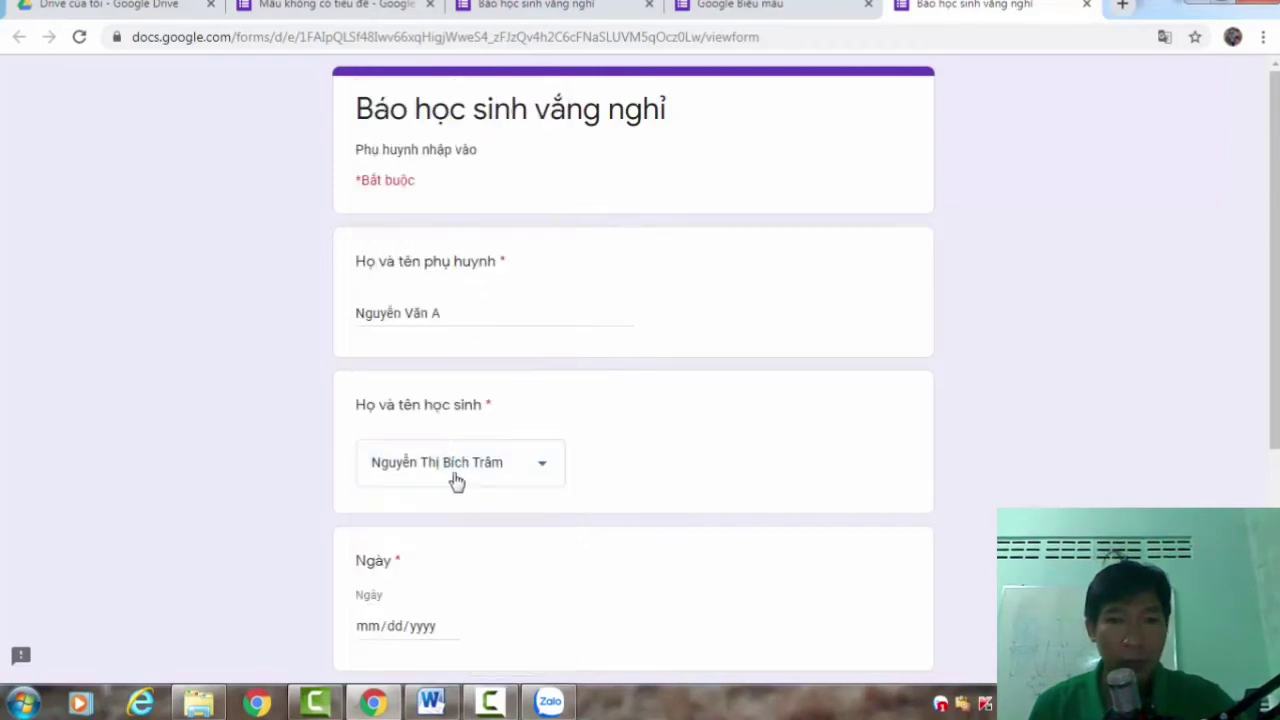
Submit the response with the absence date 10/30/2019 and the session Chiều.
scroll(1275, 360, down, 3)
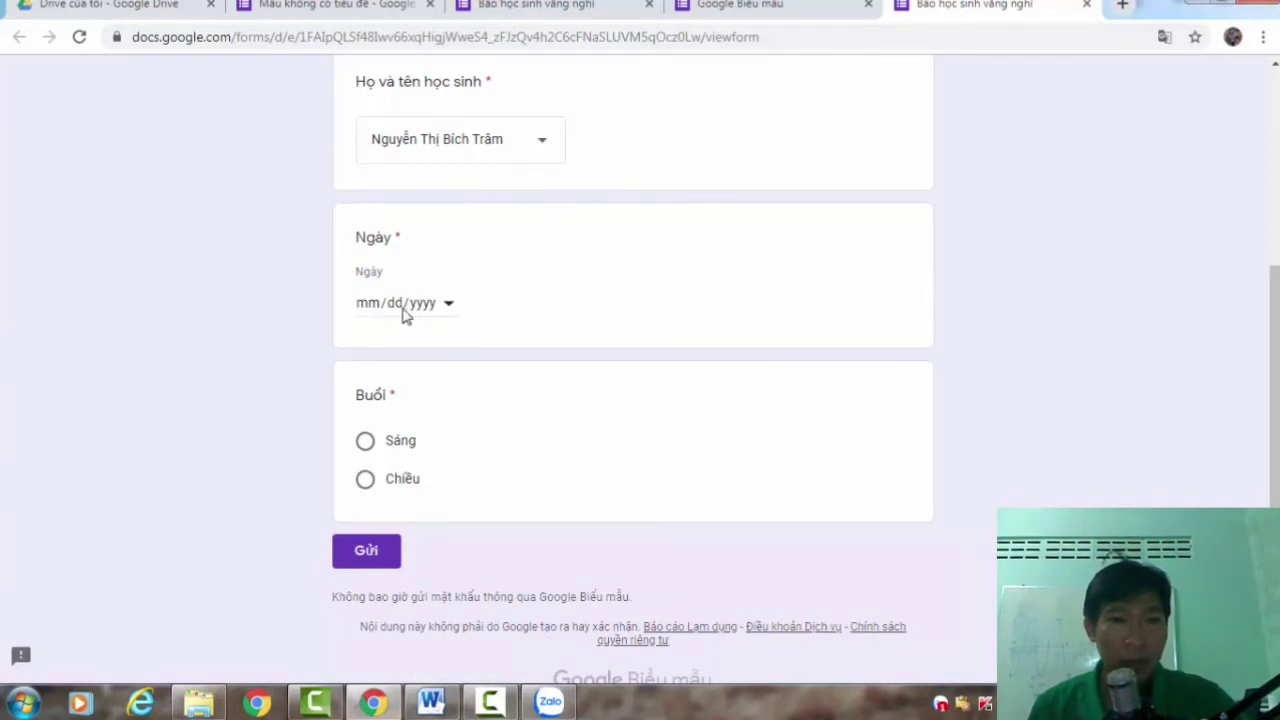
click(448, 306)
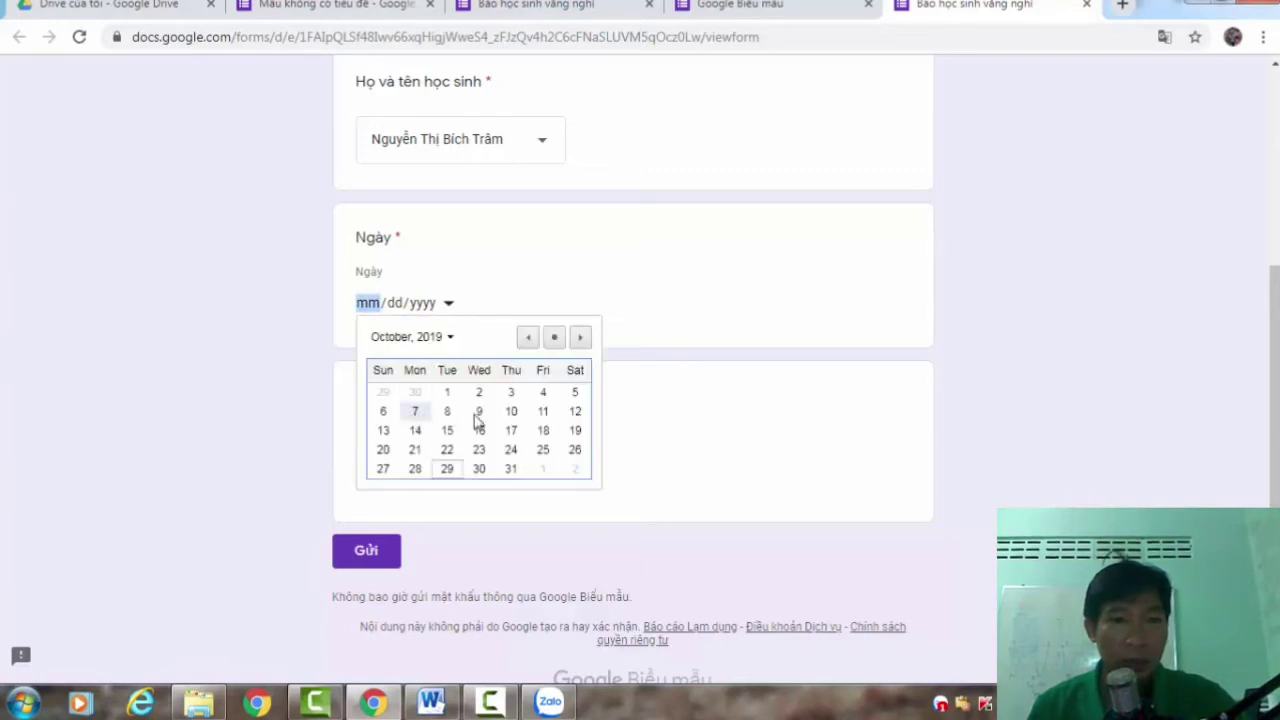
click(512, 414)
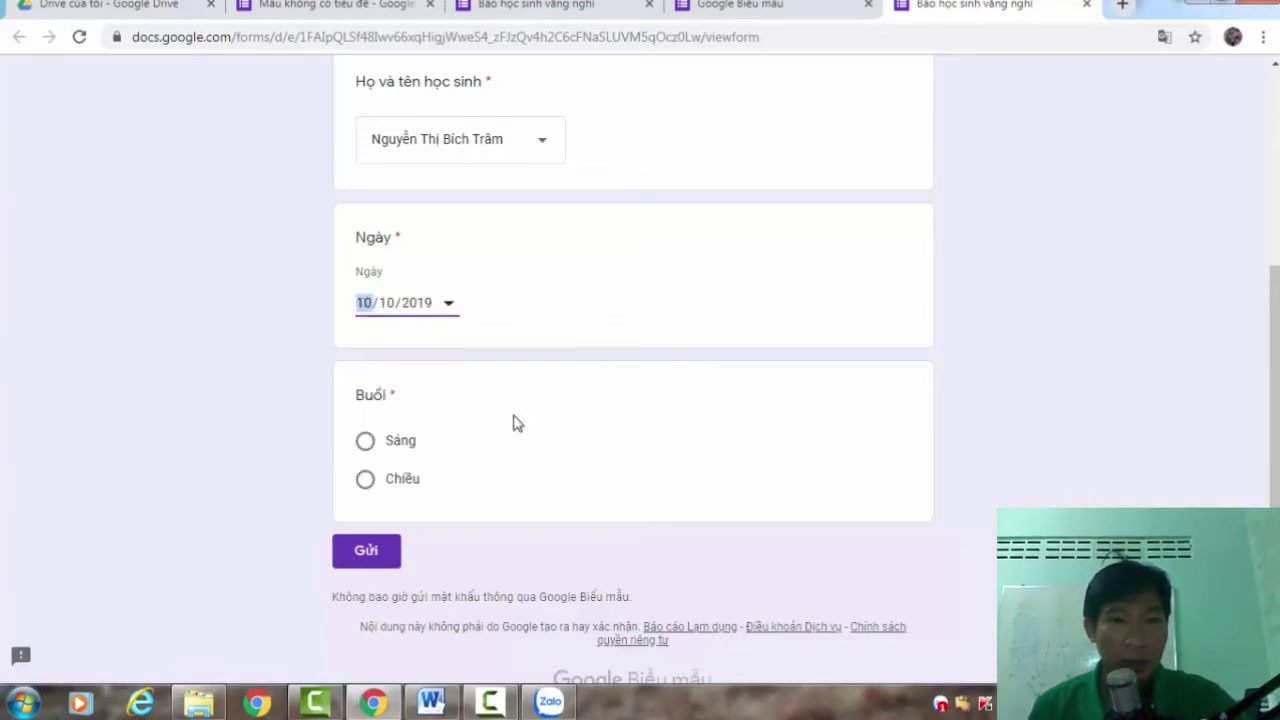
click(390, 303)
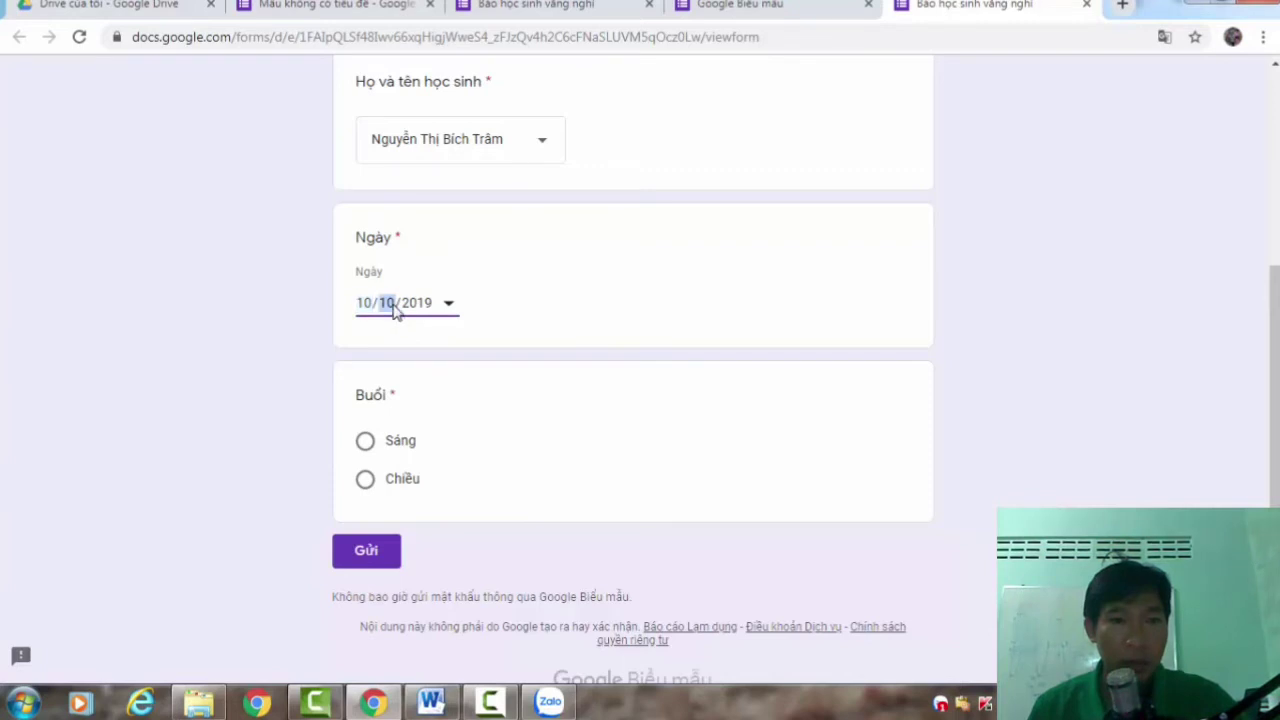
click(449, 310)
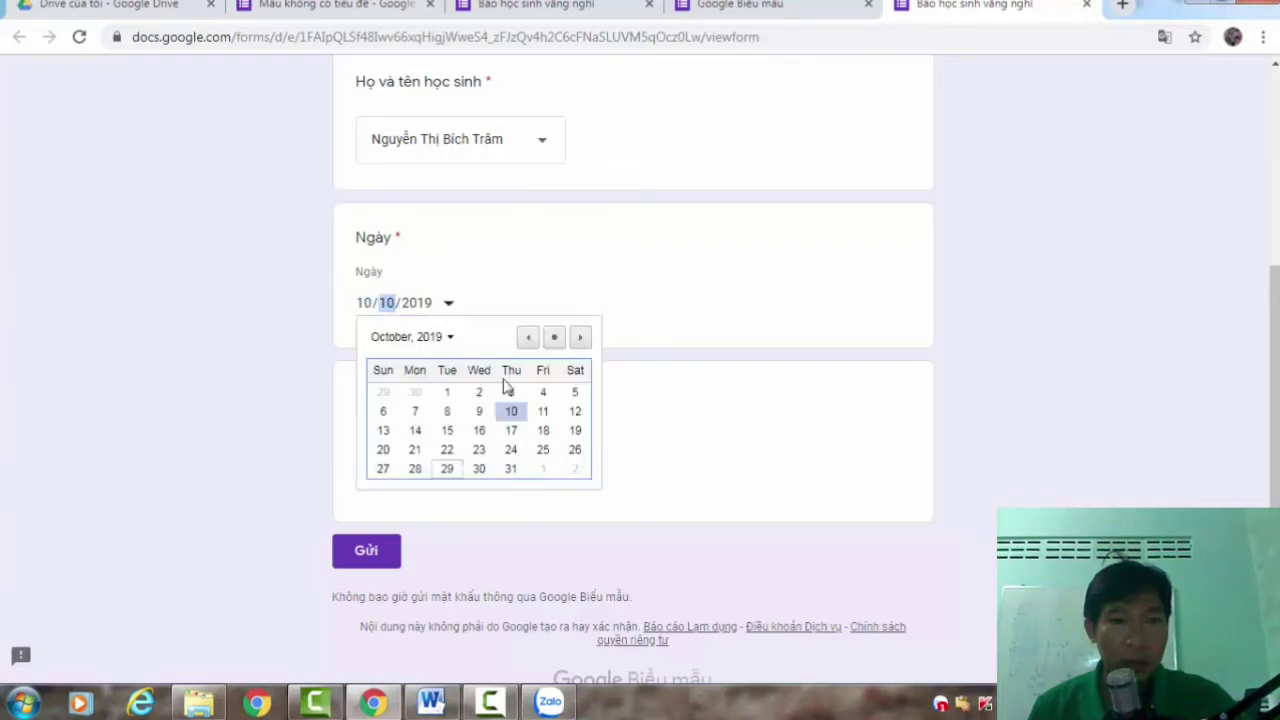
click(477, 468)
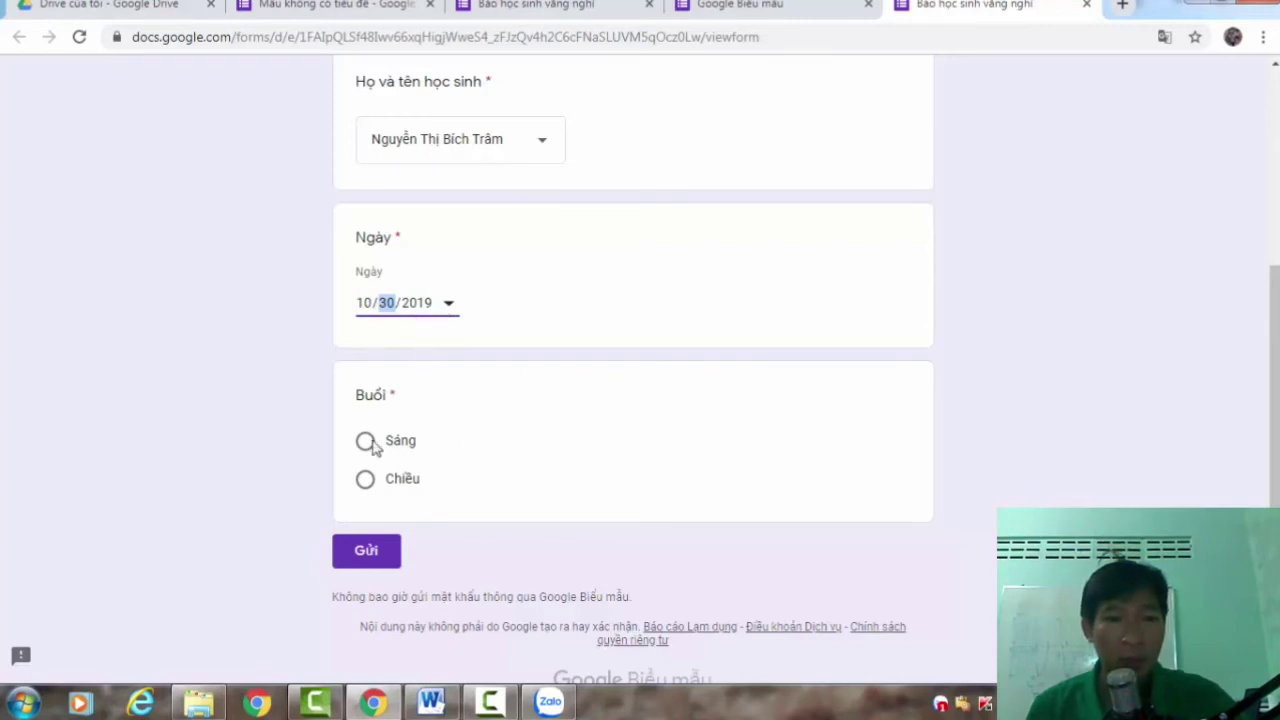
click(366, 481)
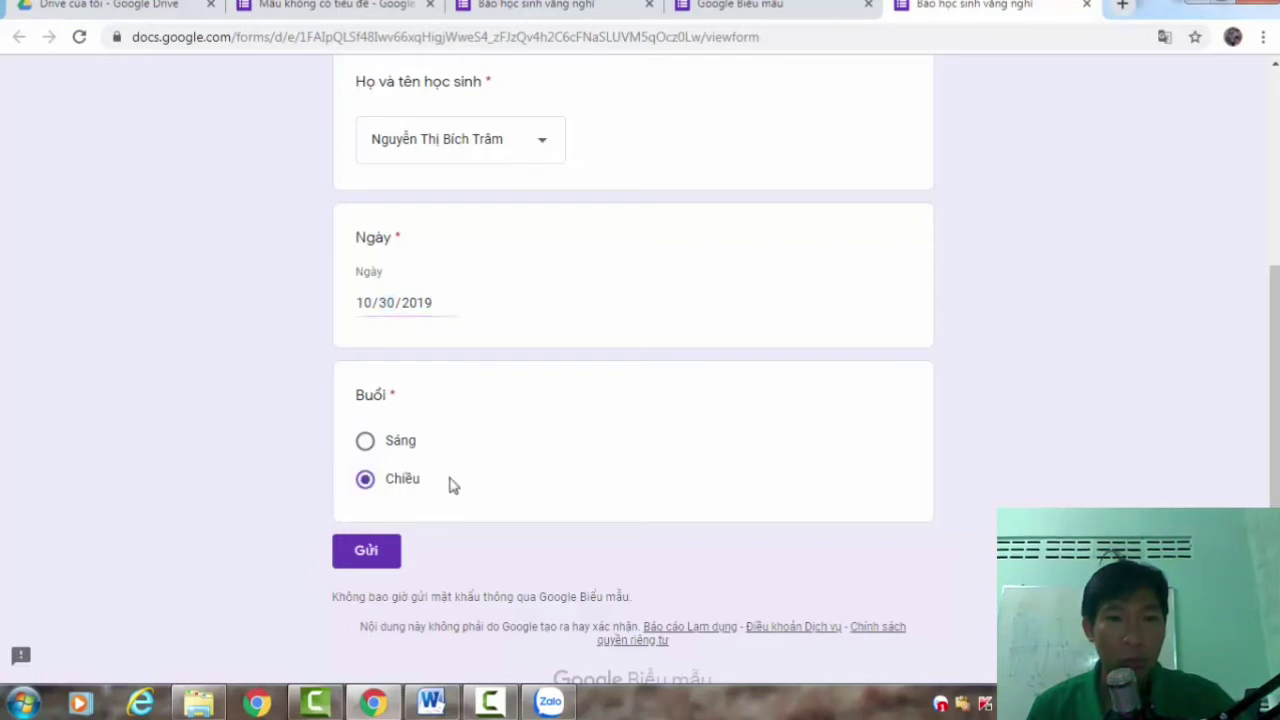
click(366, 558)
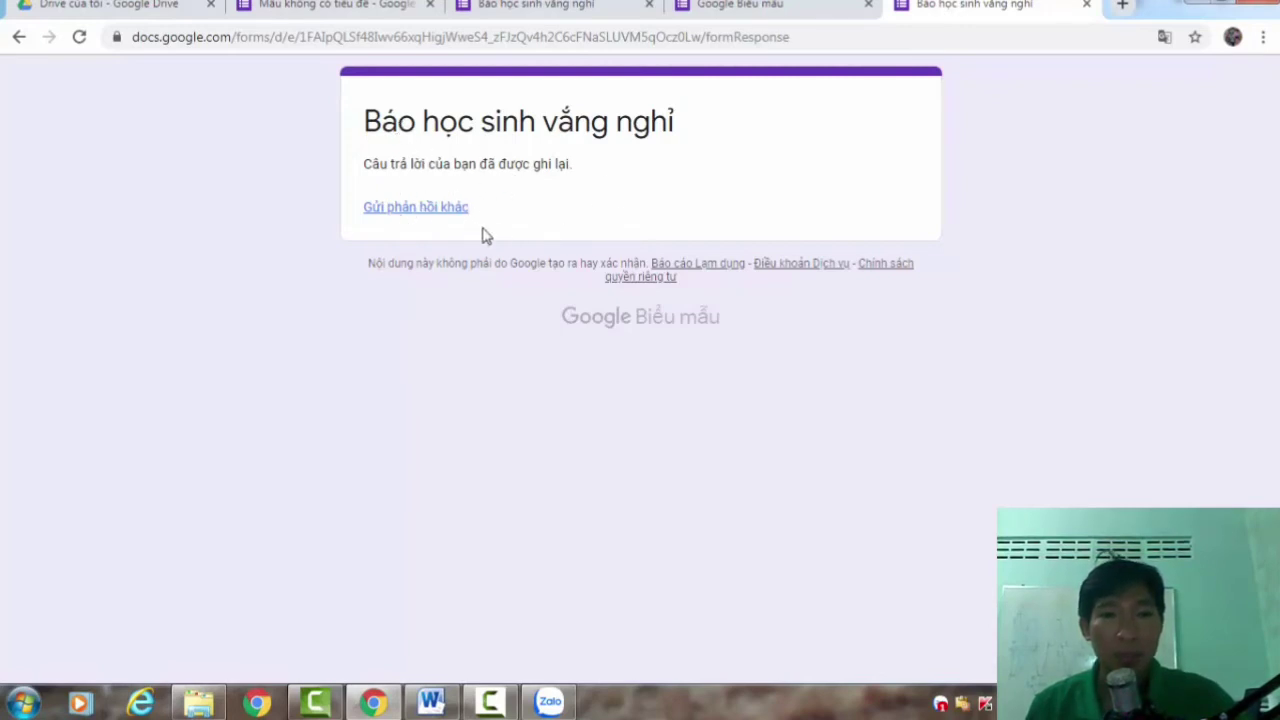
Start another response to the form and enter a different parent's full name with correct capitalization.
click(442, 211)
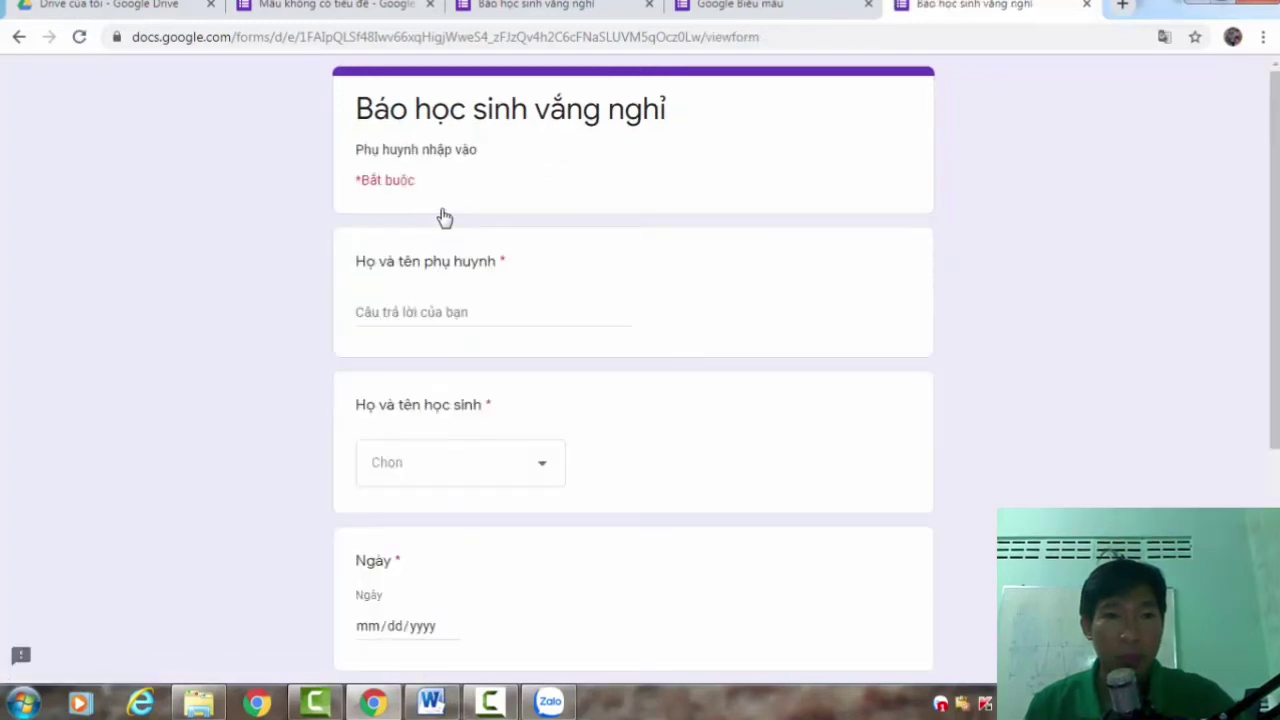
click(414, 314)
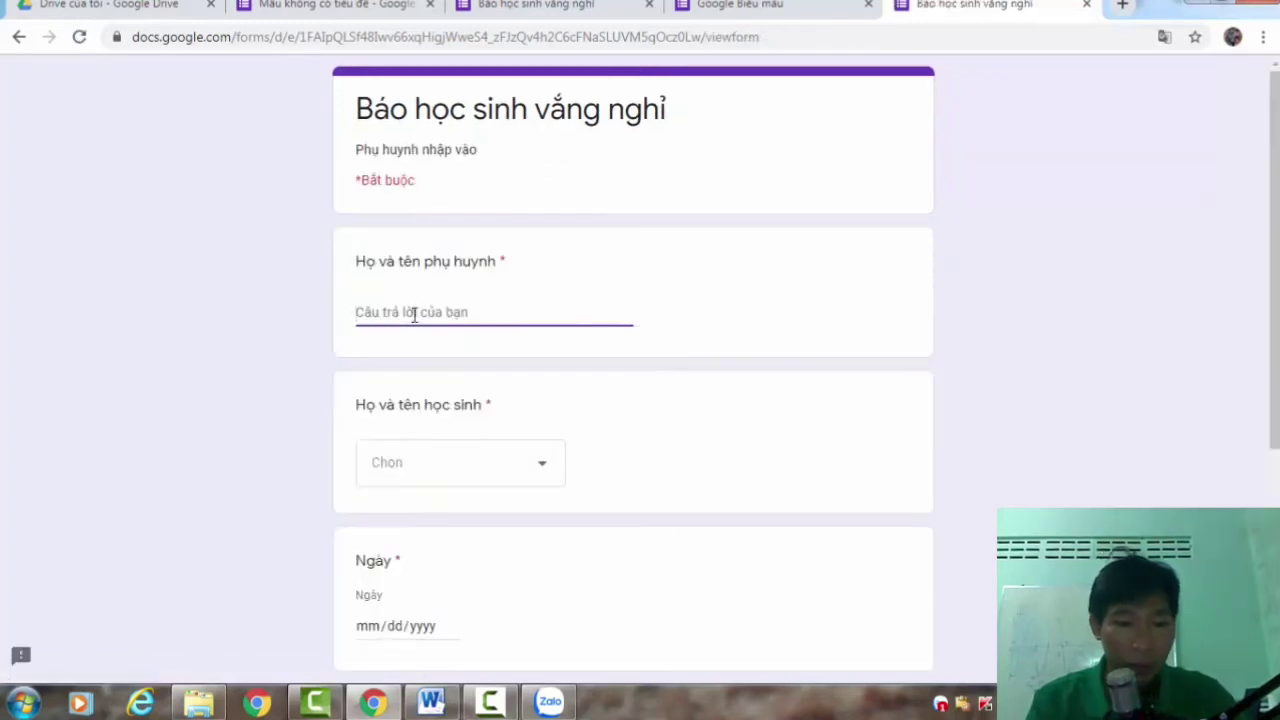
text(N)
key(BackSpace)
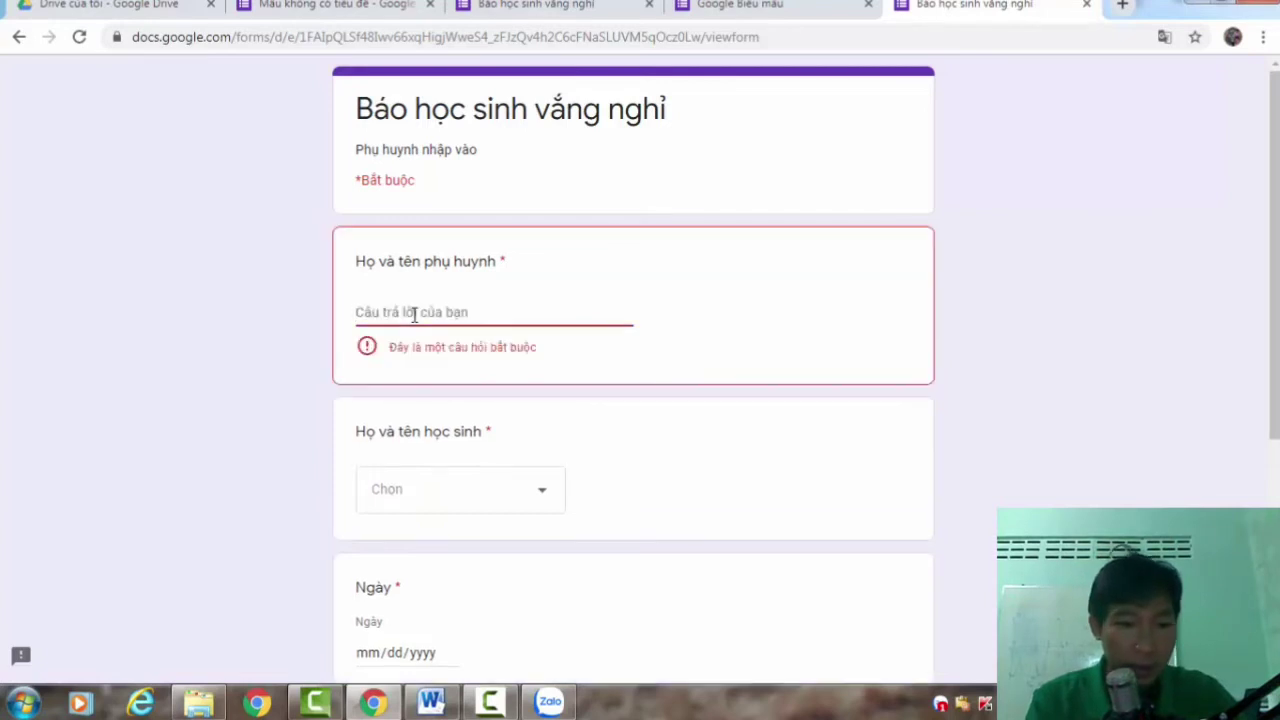
text(TRần)
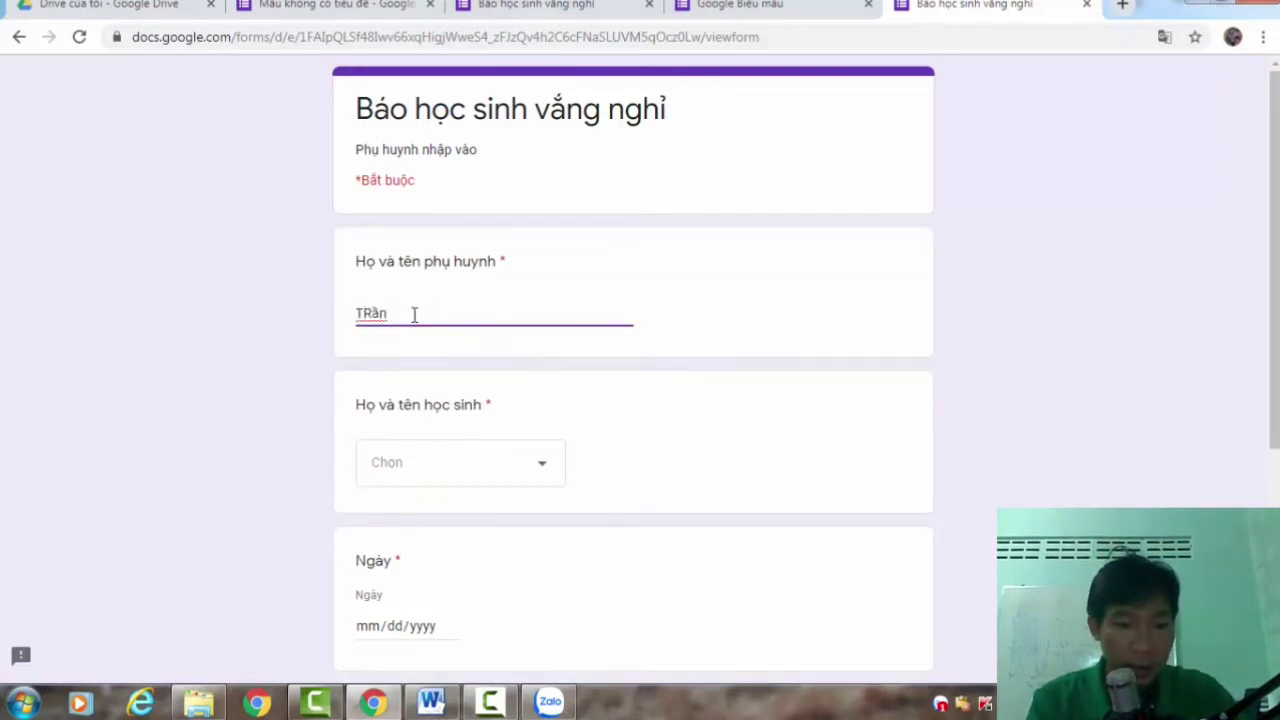
text( Văn)
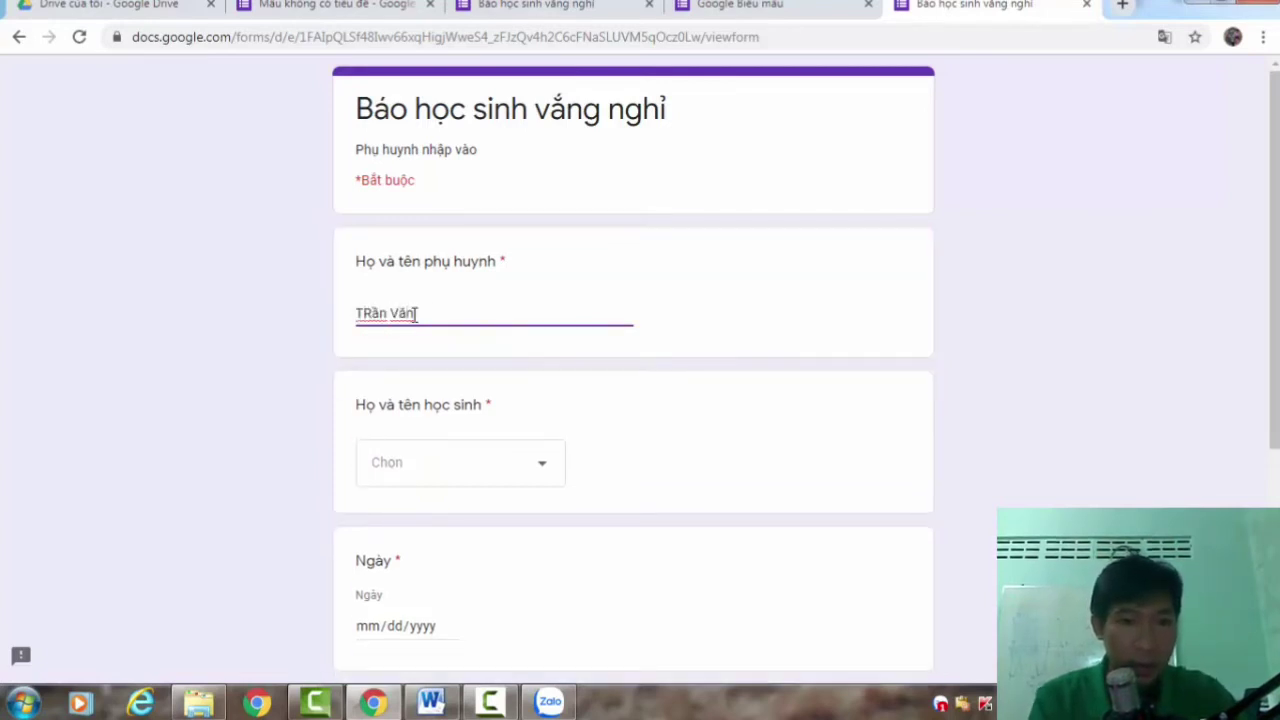
text( C)
click(372, 312)
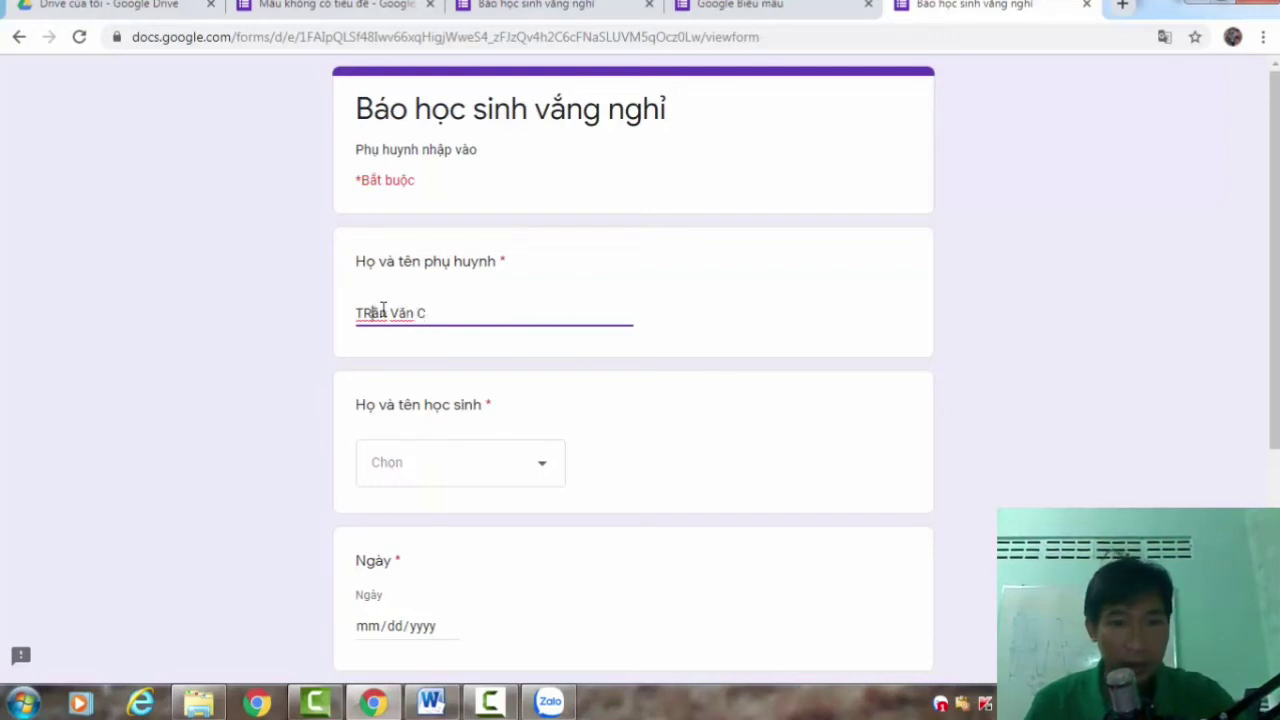
key(BackSpace)
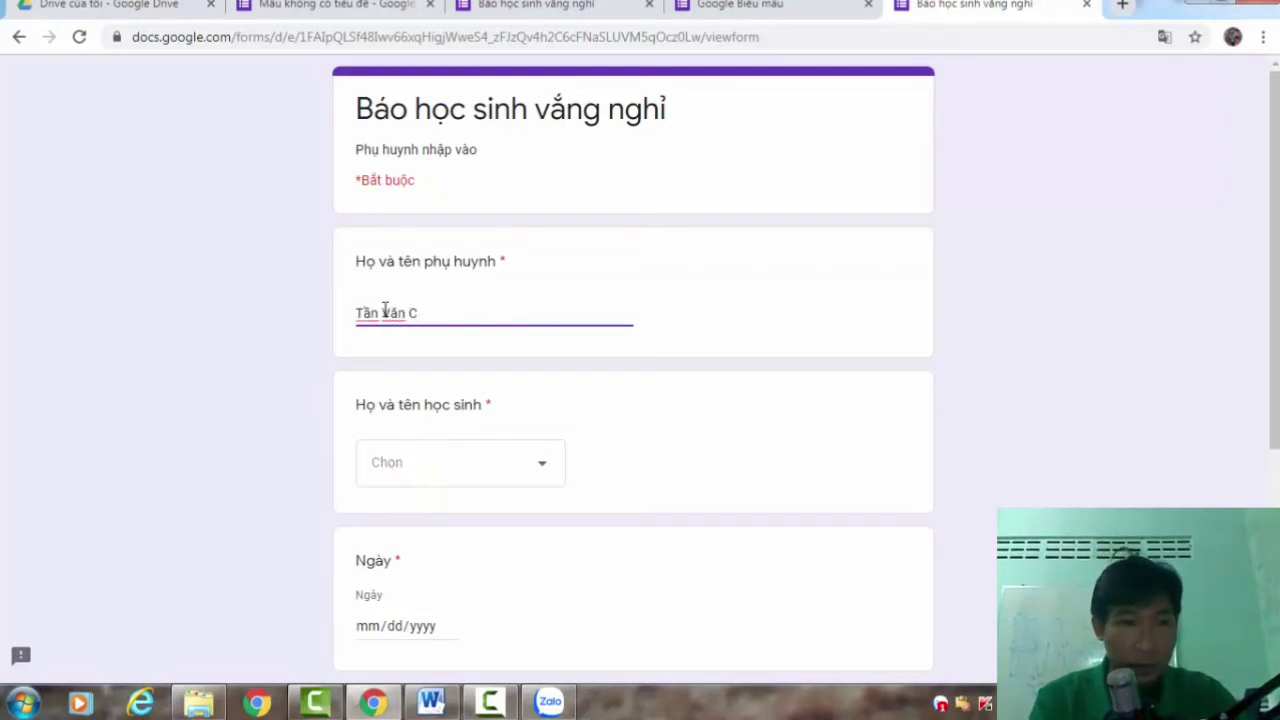
text(r)
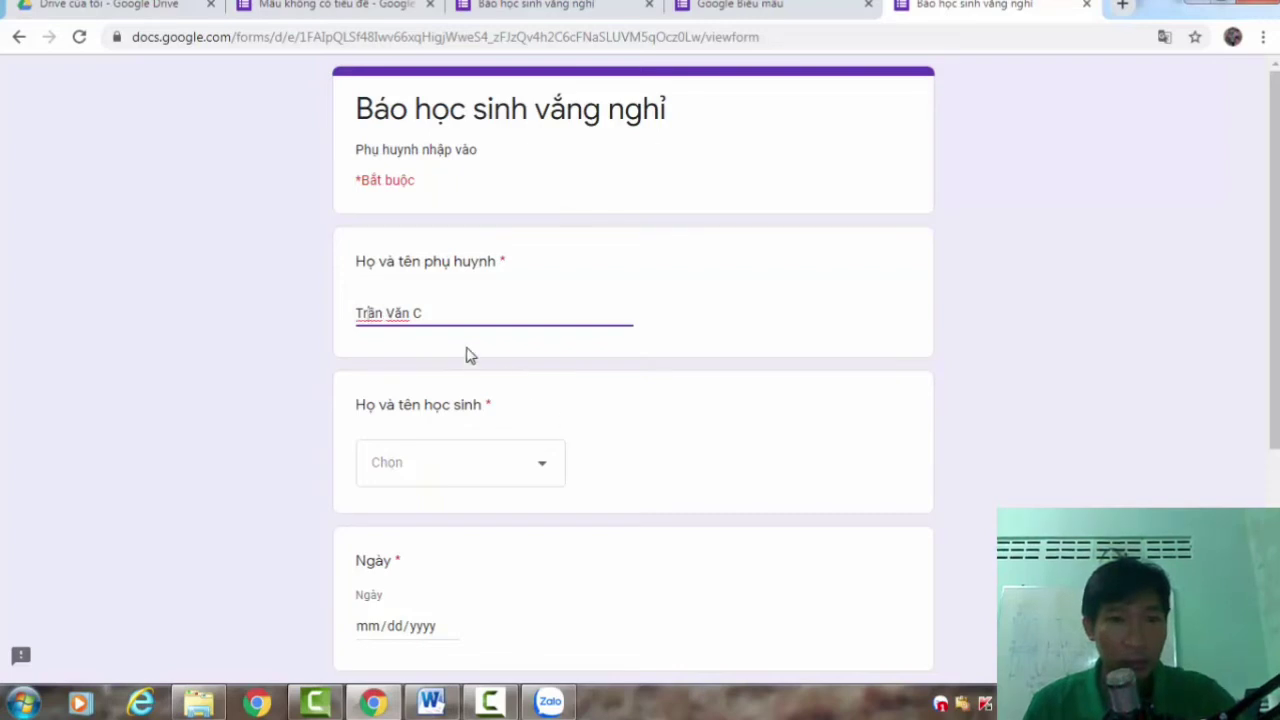
Choose a student from the middle of the student name list for the second response.
click(534, 466)
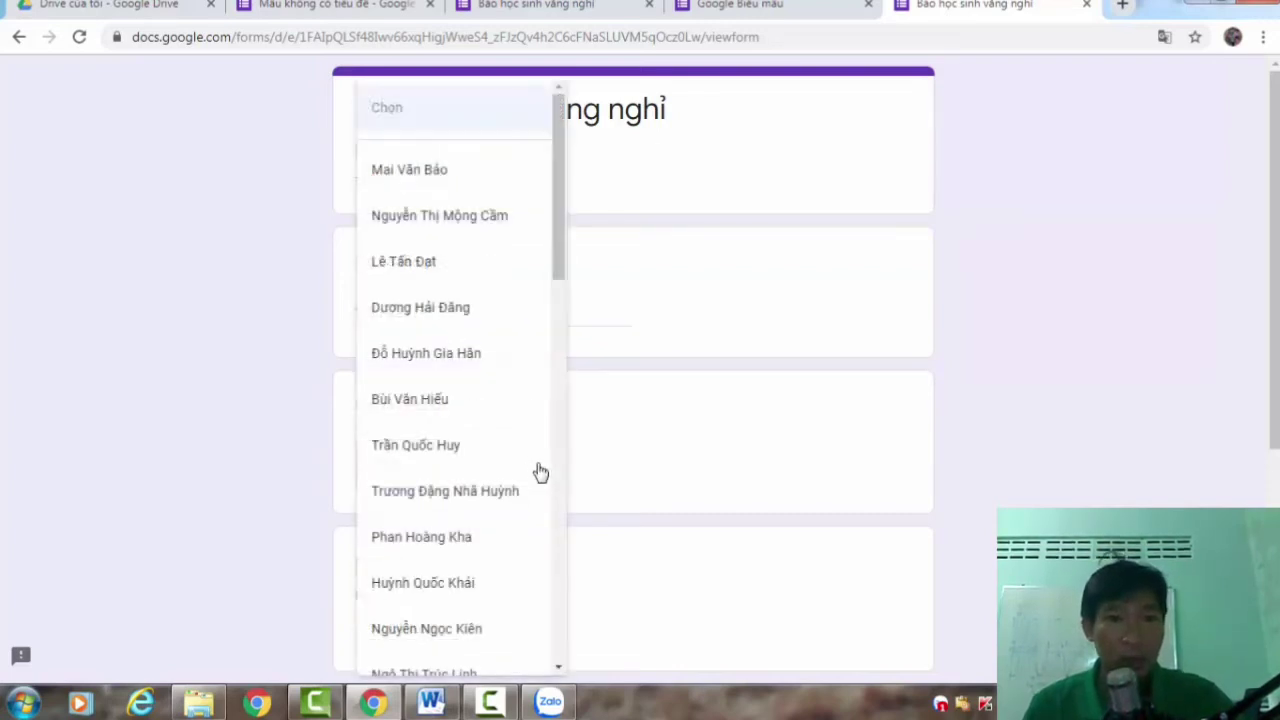
drag(560, 251, 566, 452)
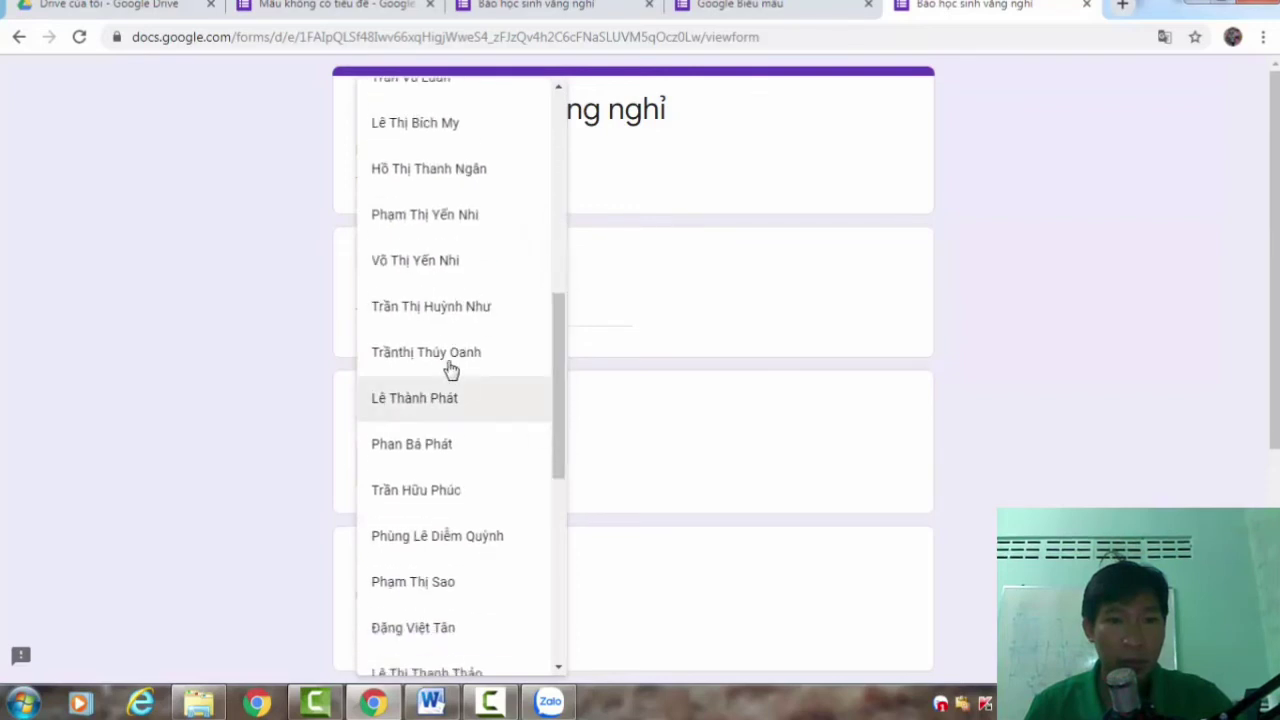
click(437, 310)
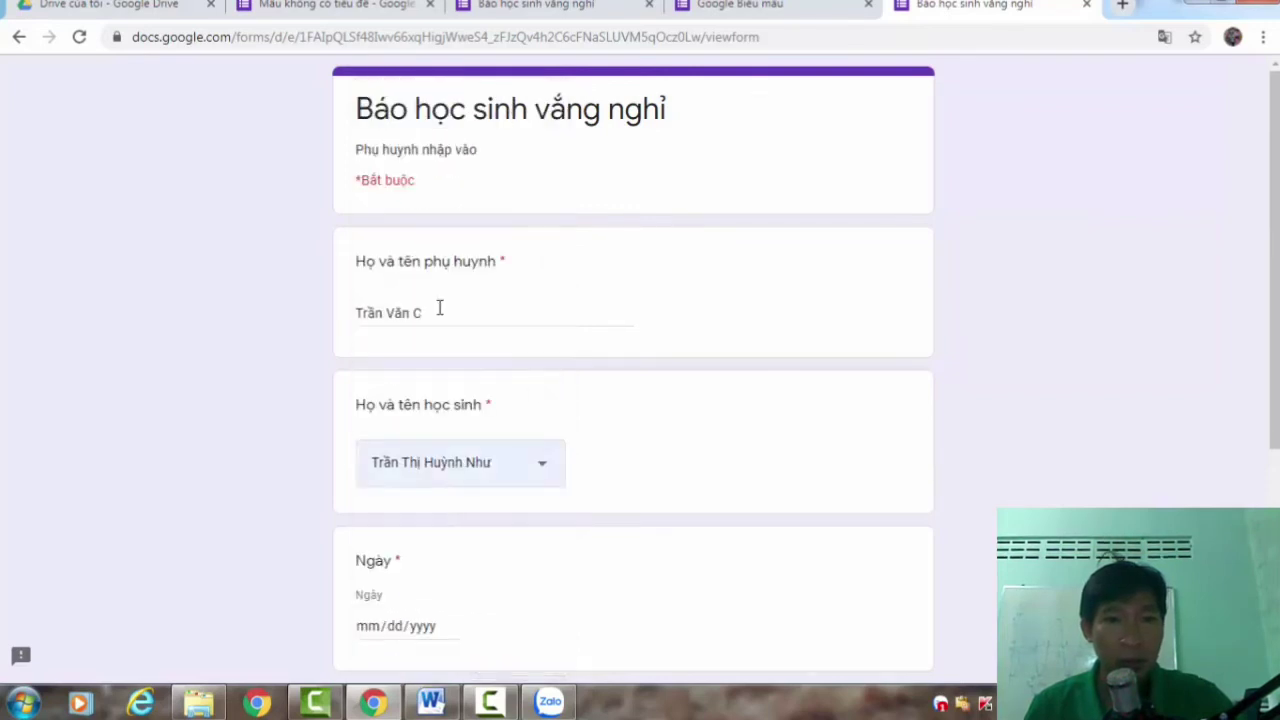
Submit the second response with the absence date 10/31/2019 and the session Sáng.
scroll(540, 487, down, 2)
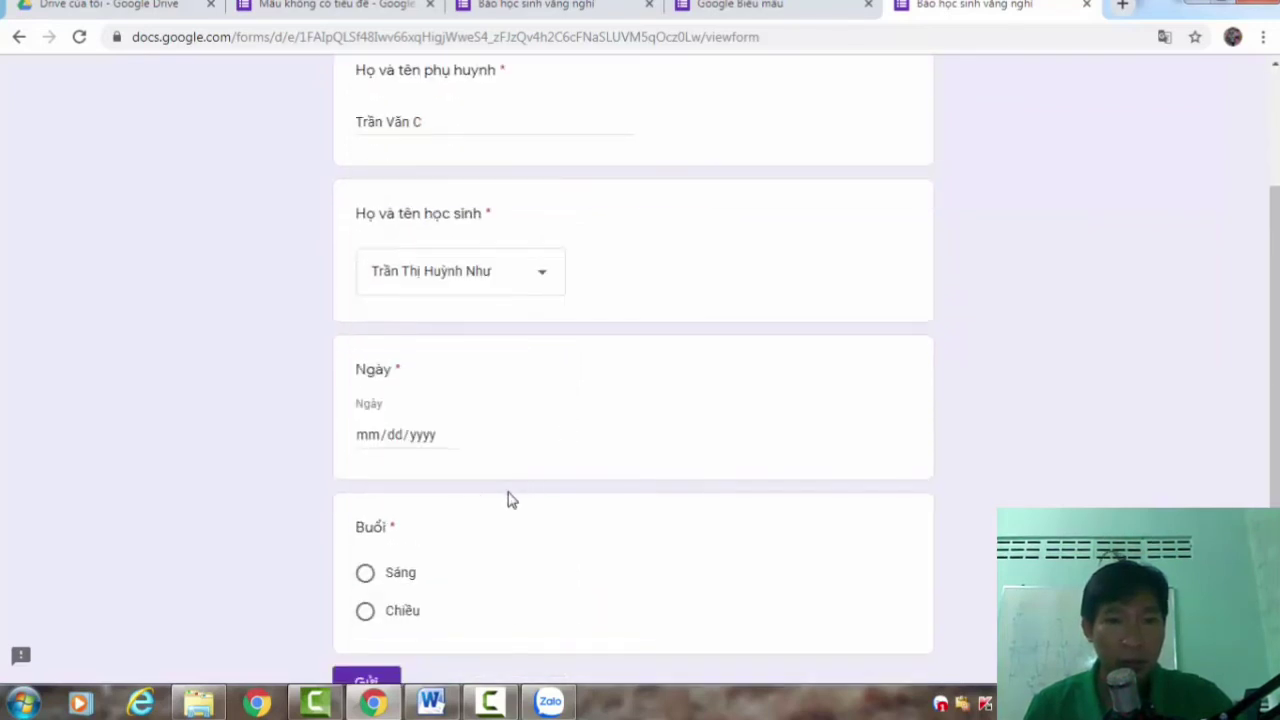
click(449, 440)
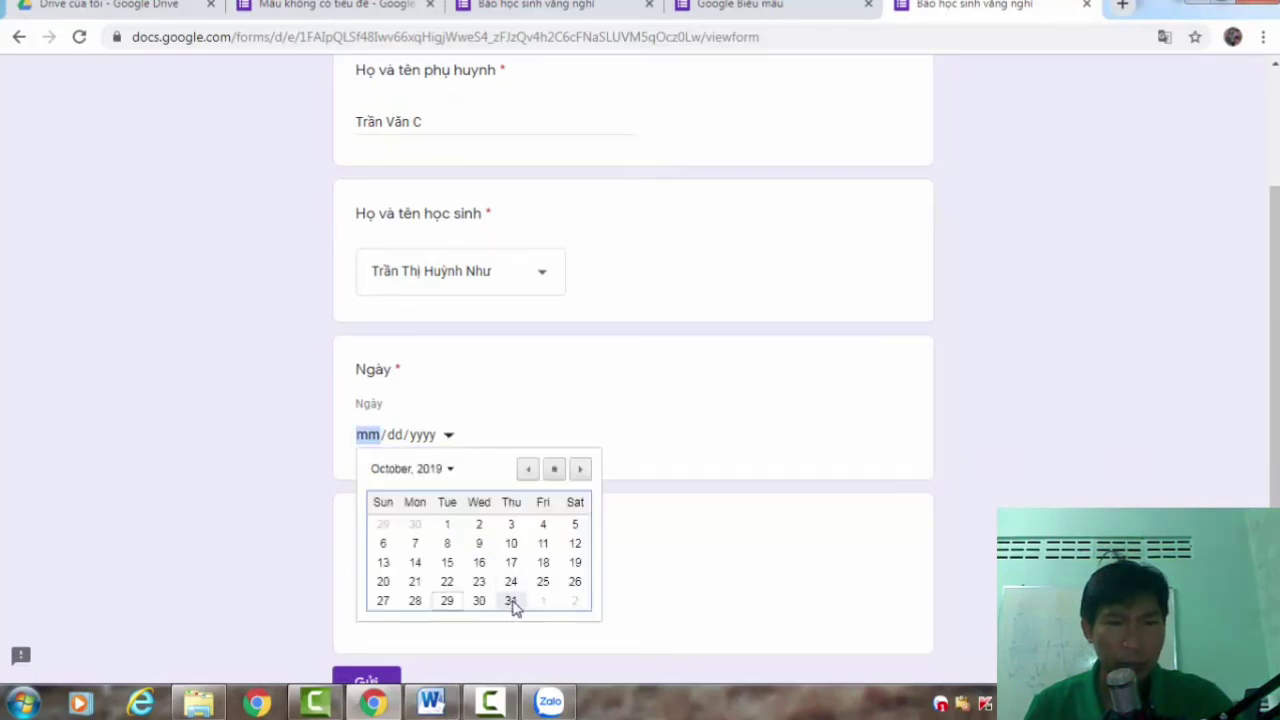
click(511, 601)
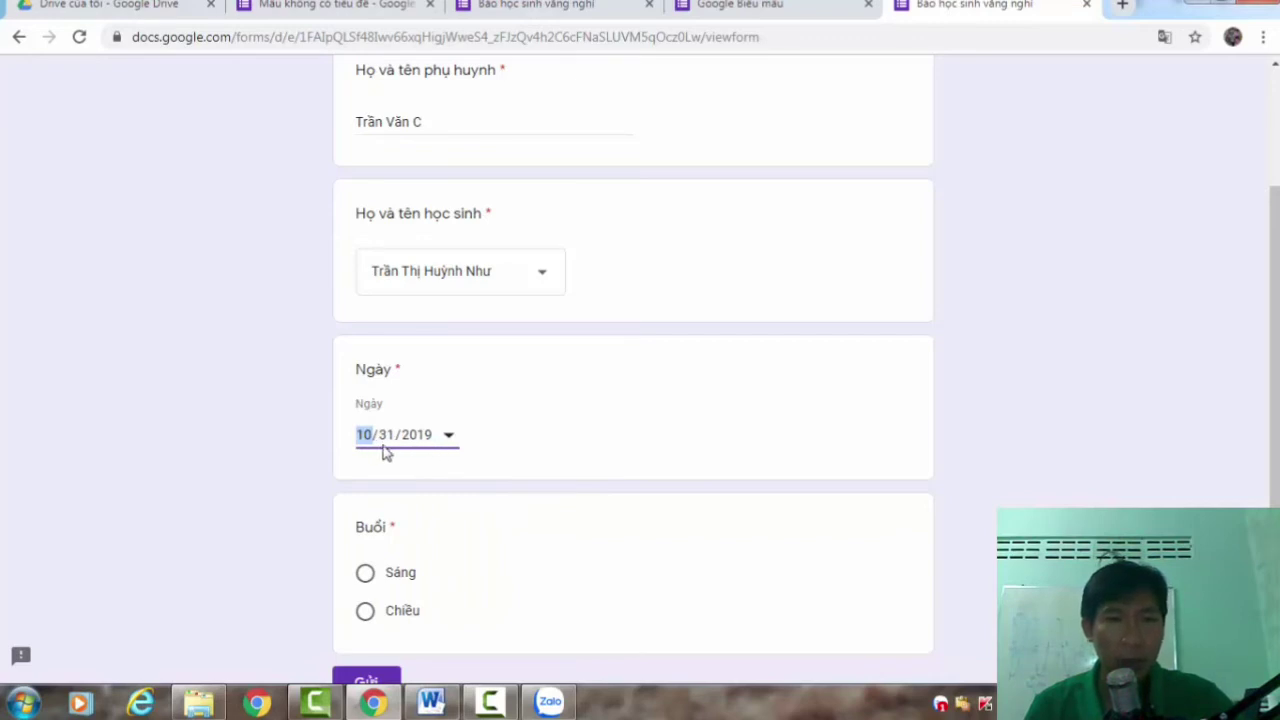
scroll(437, 460, down, 2)
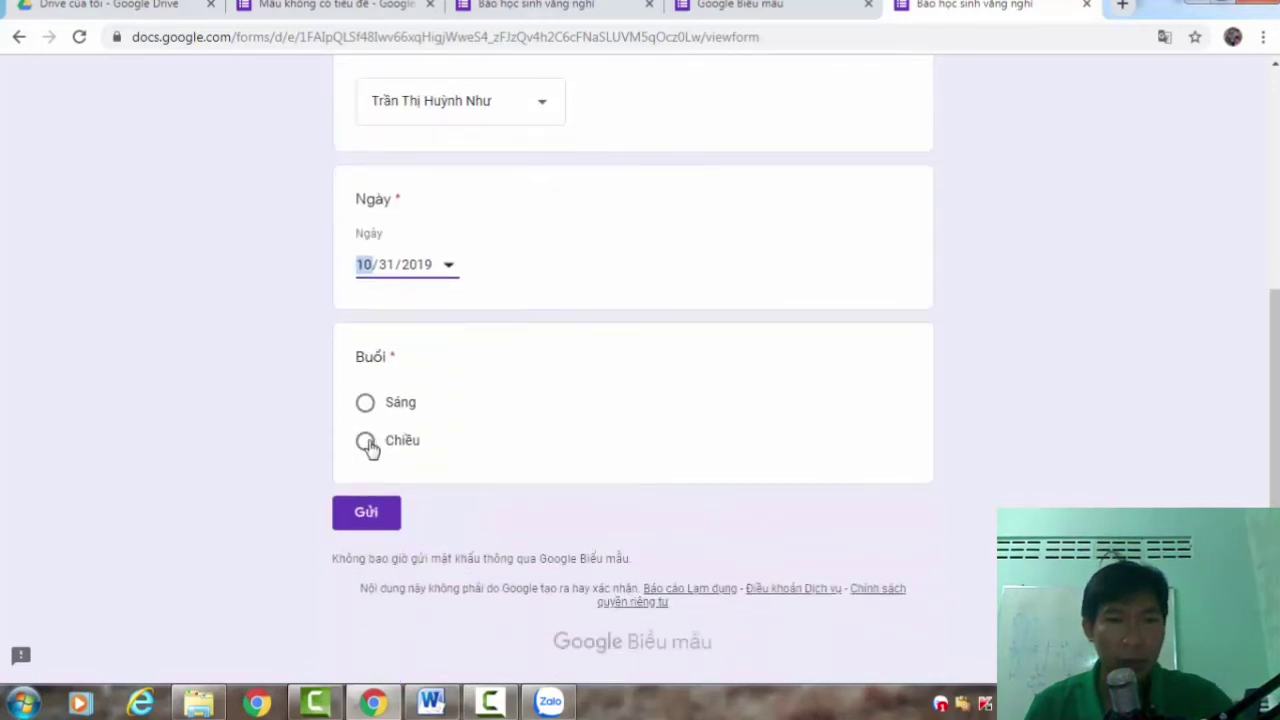
click(366, 442)
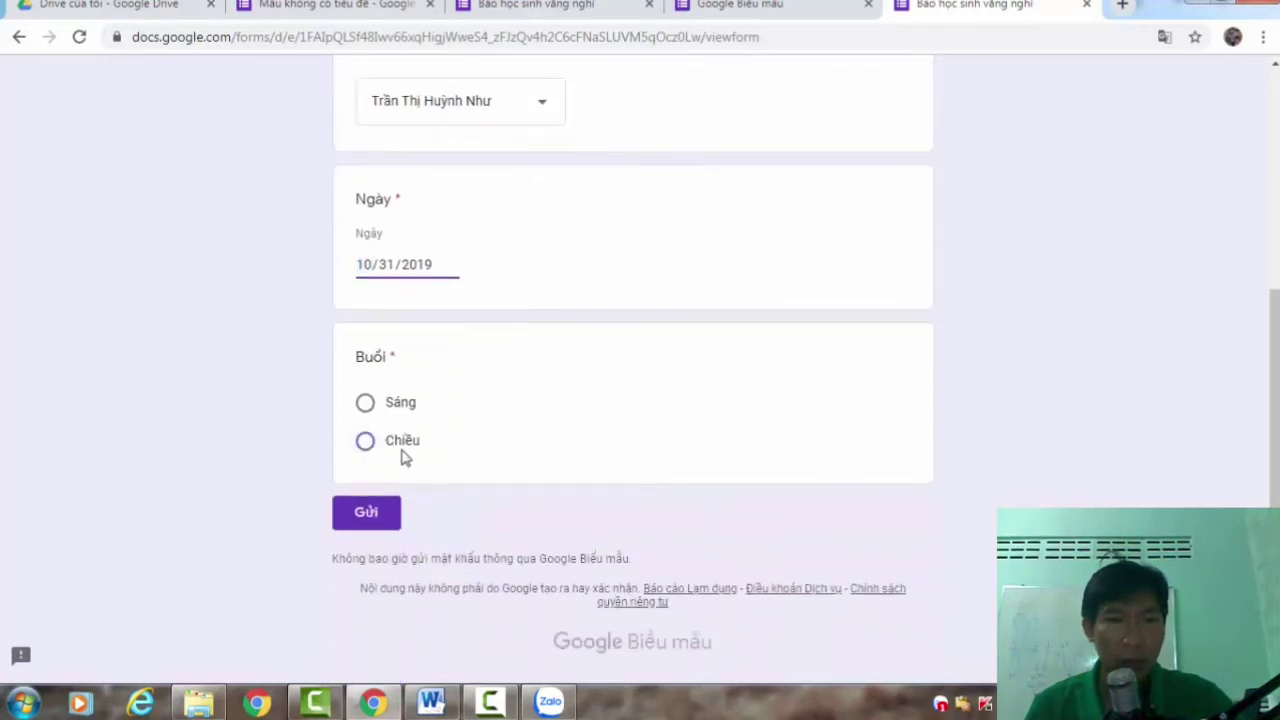
click(364, 406)
click(367, 515)
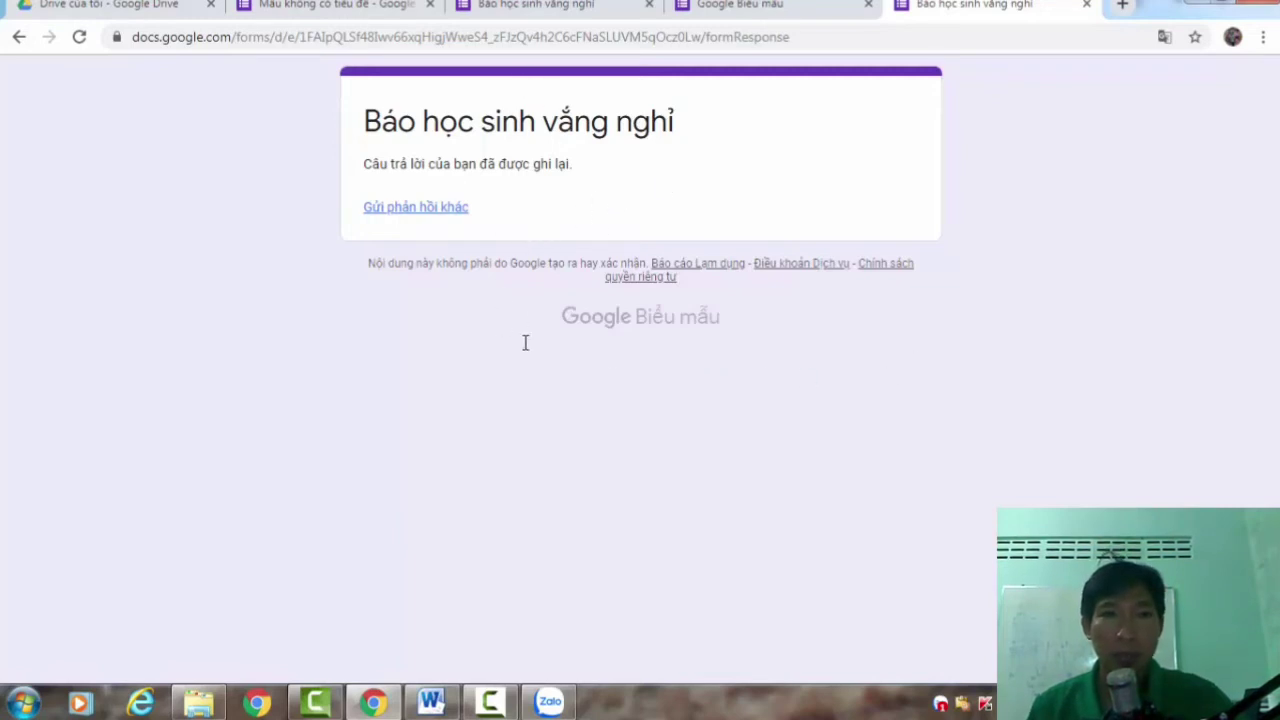
Return to the absence form's editor, close its sharing dialog and open the collected responses.
click(318, 10)
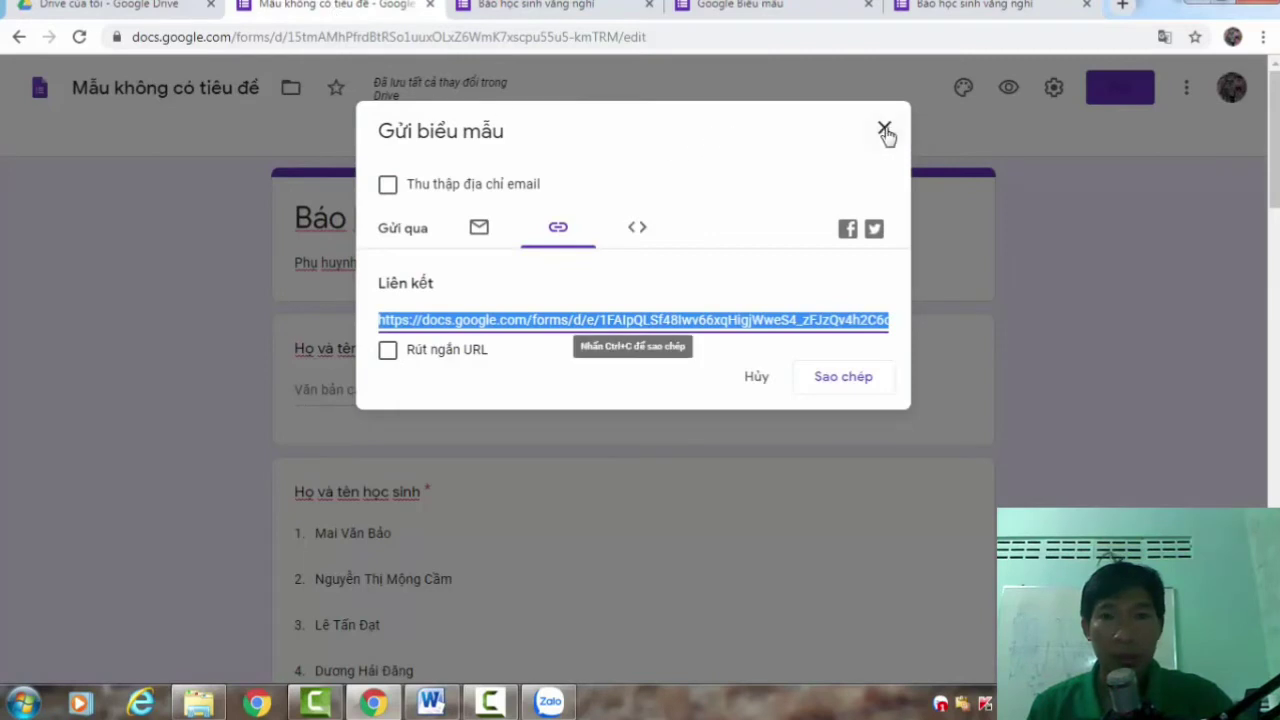
click(884, 129)
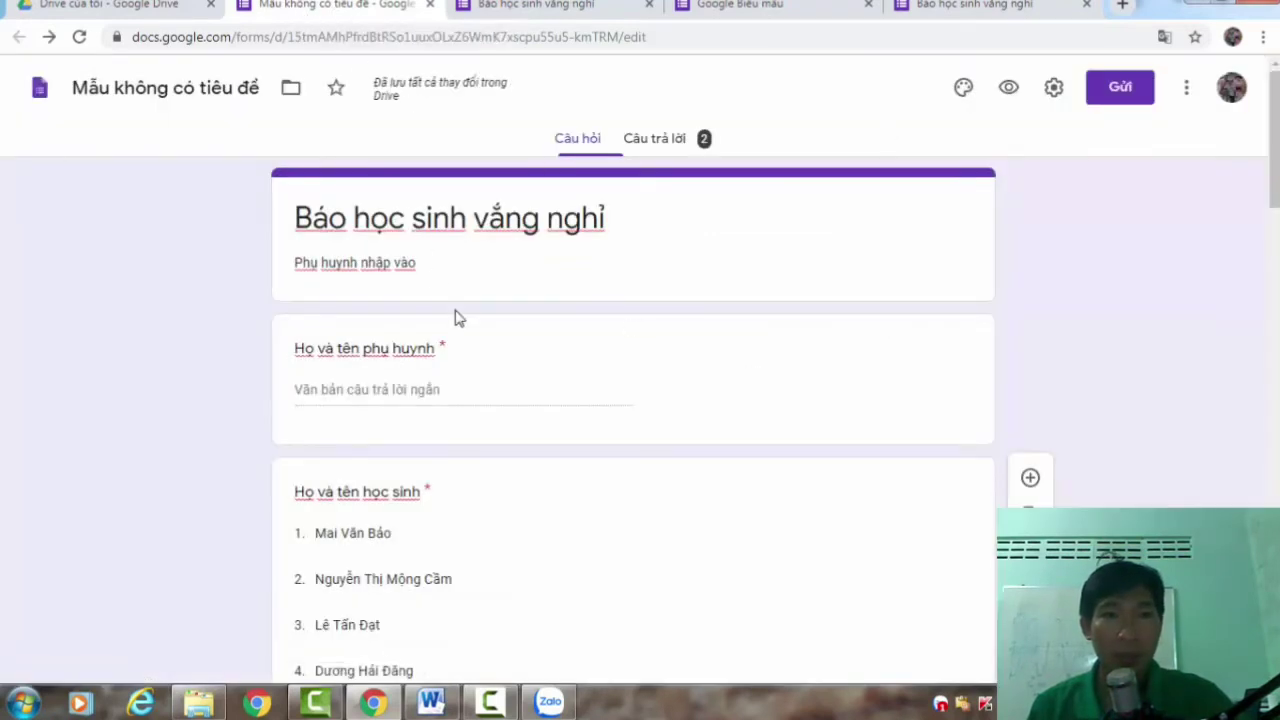
scroll(455, 318, down, 3)
scroll(455, 324, up, 4)
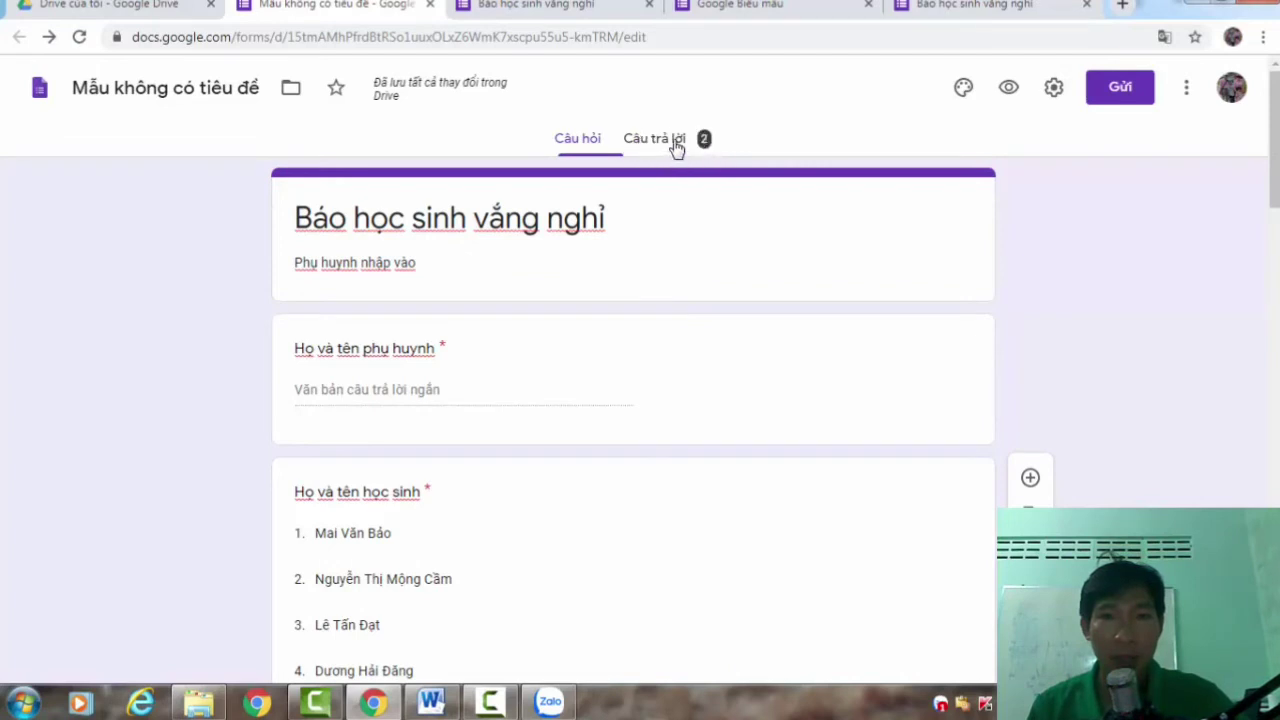
click(677, 147)
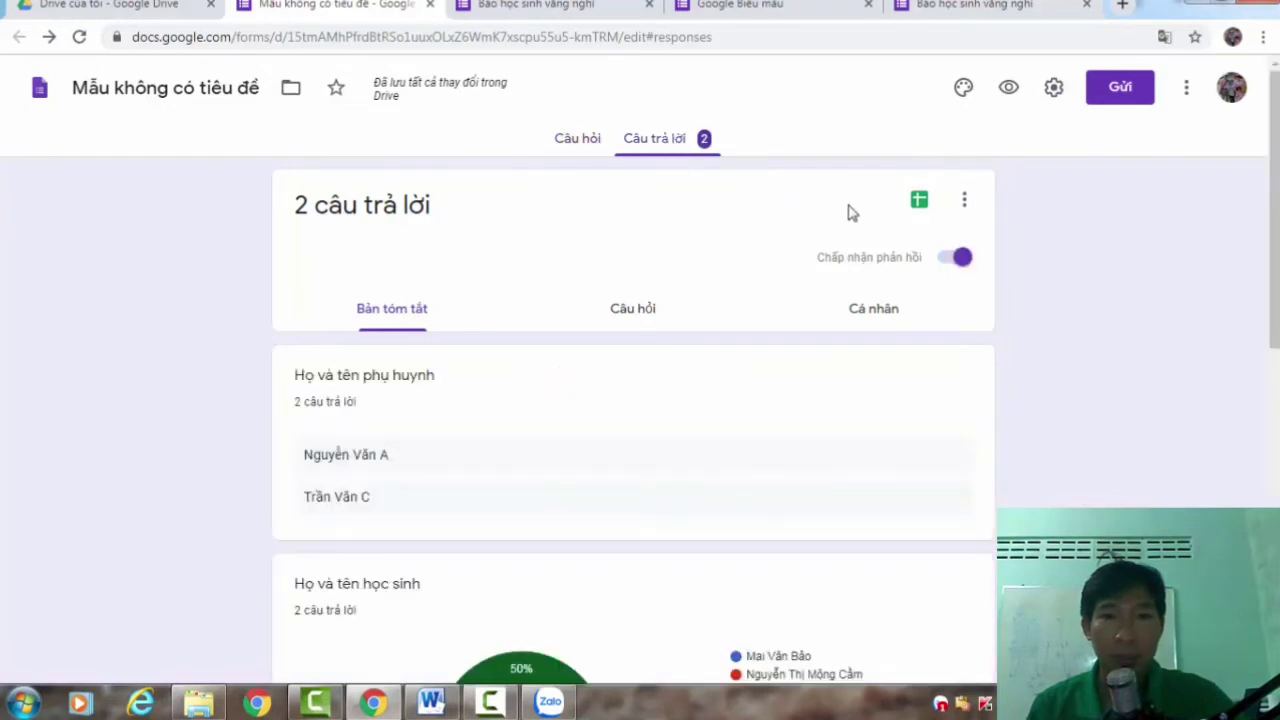
Examine the response summary for the parents' names and the student name chart.
scroll(459, 331, down, 4)
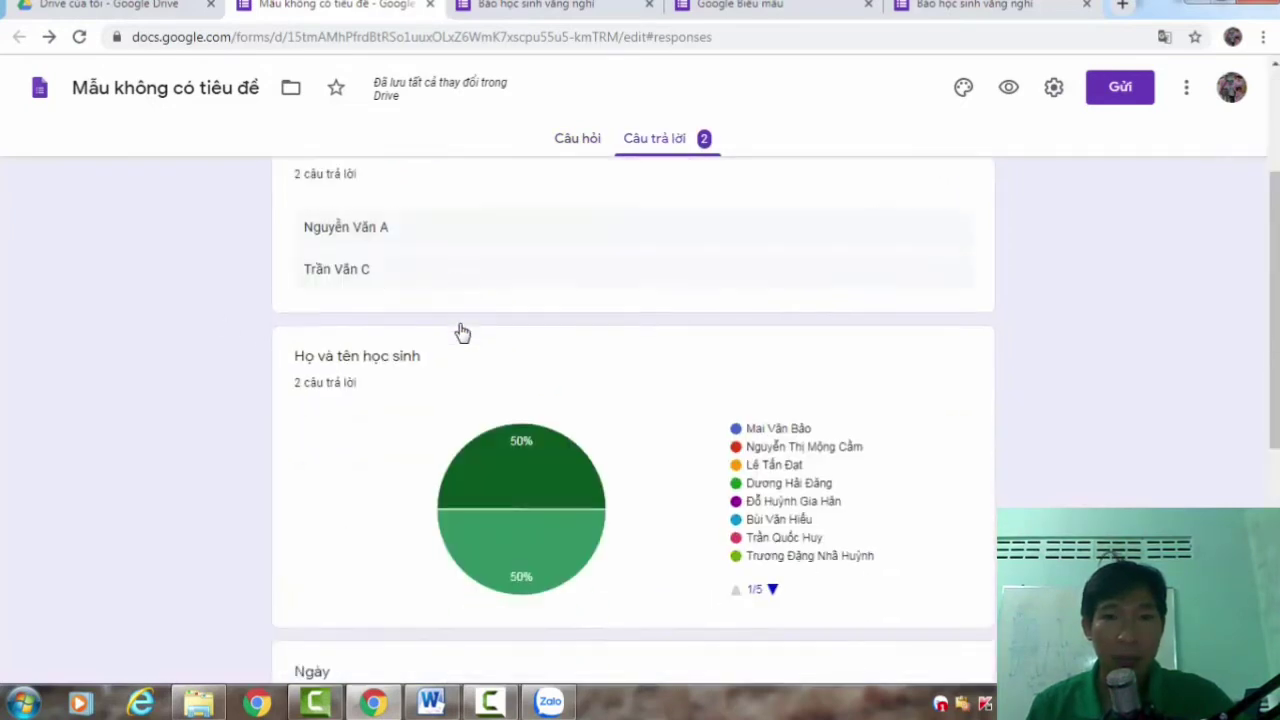
scroll(459, 331, up, 3)
scroll(459, 331, down, 1)
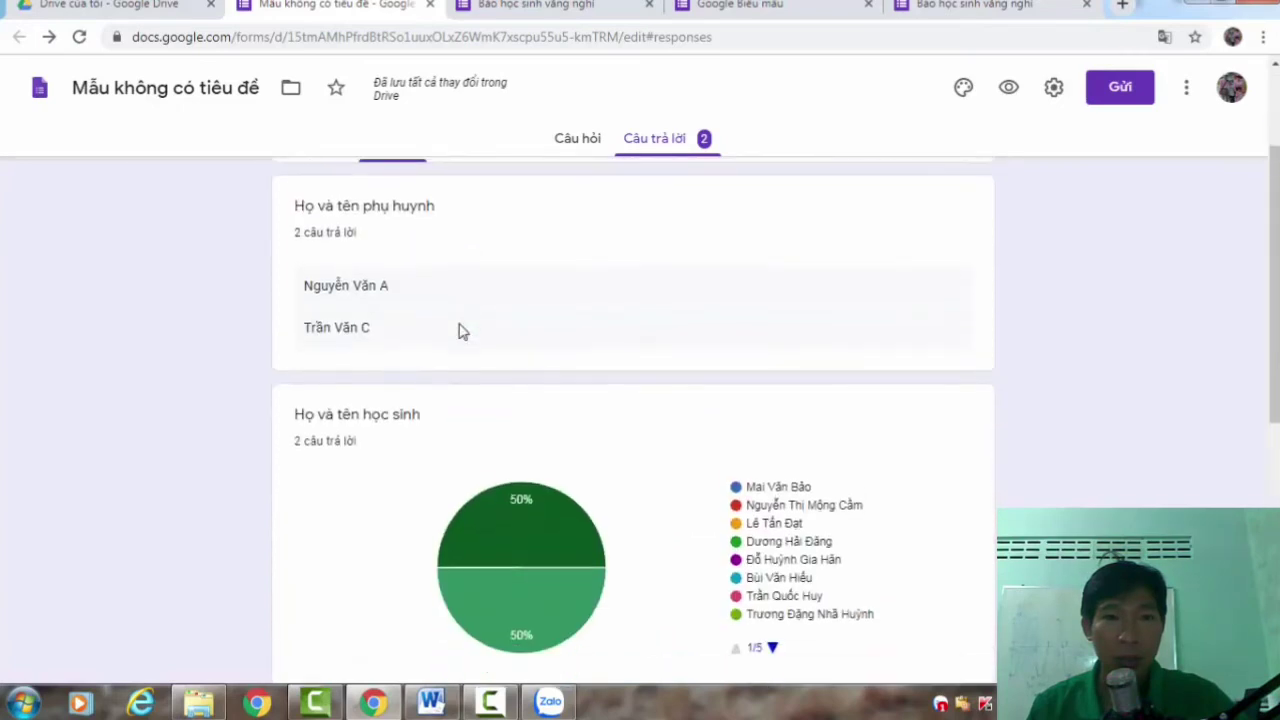
scroll(457, 329, up, 2)
scroll(477, 334, down, 1)
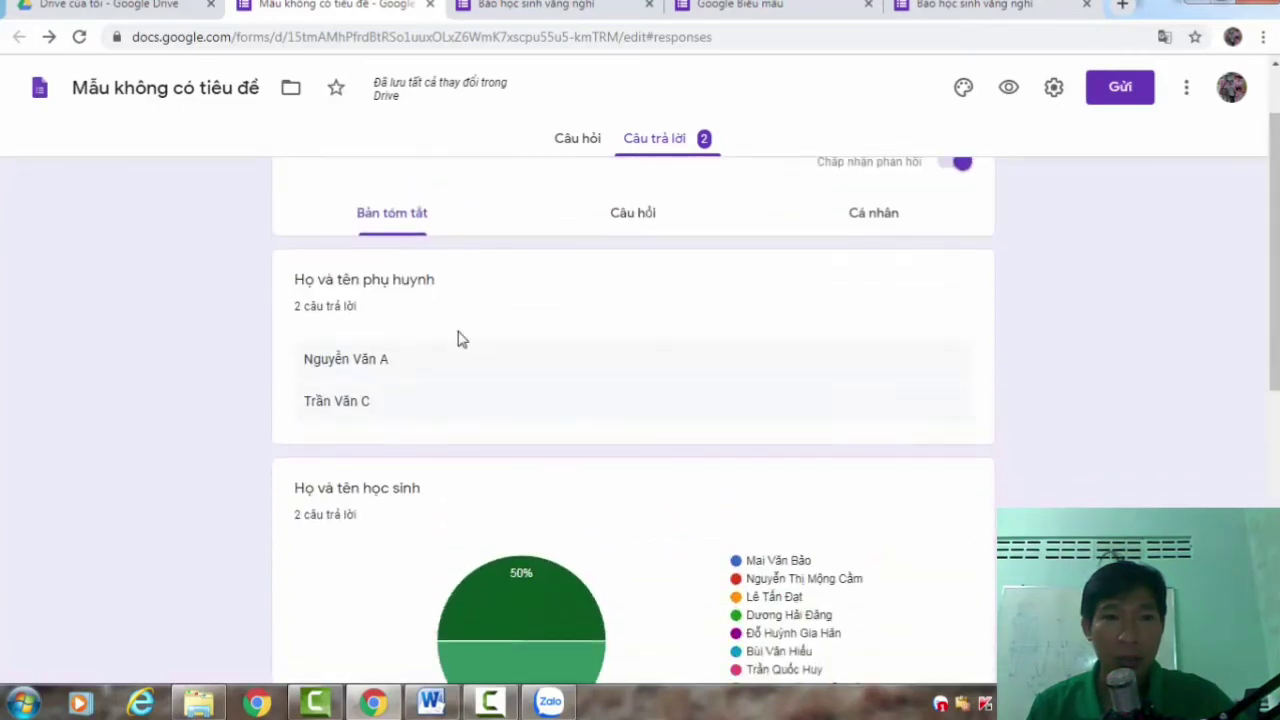
scroll(457, 337, down, 2)
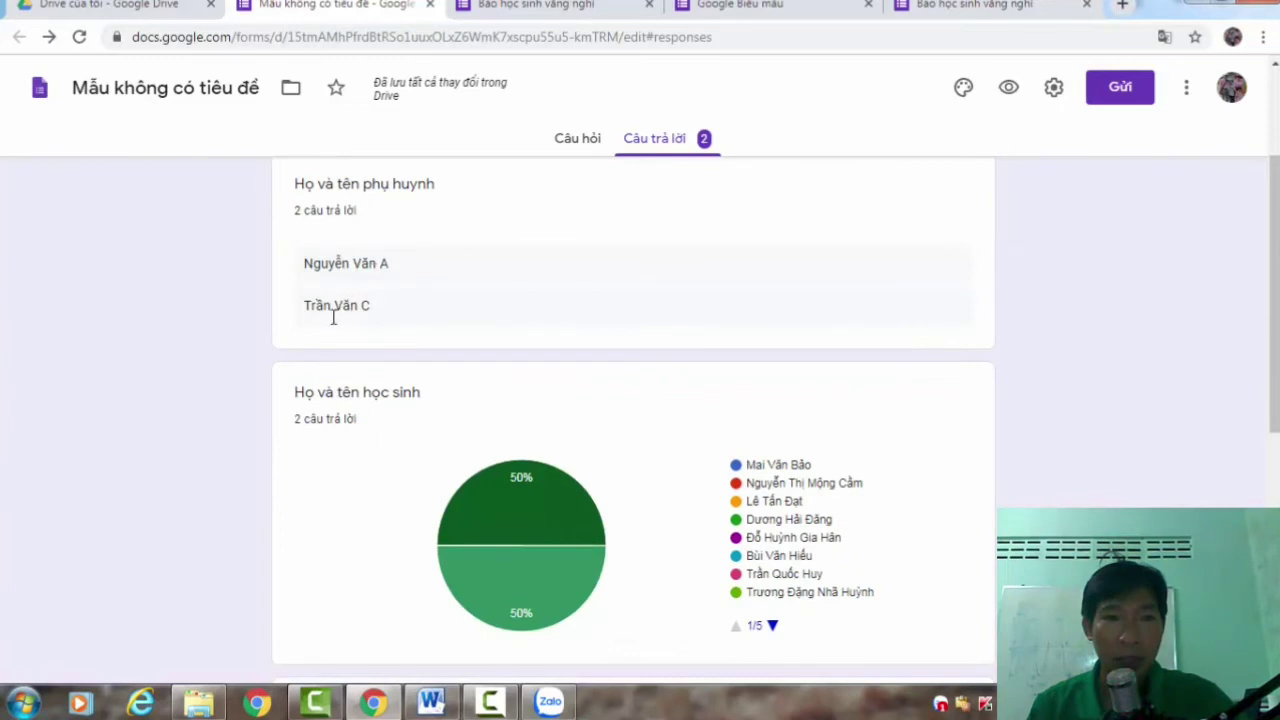
scroll(476, 350, down, 2)
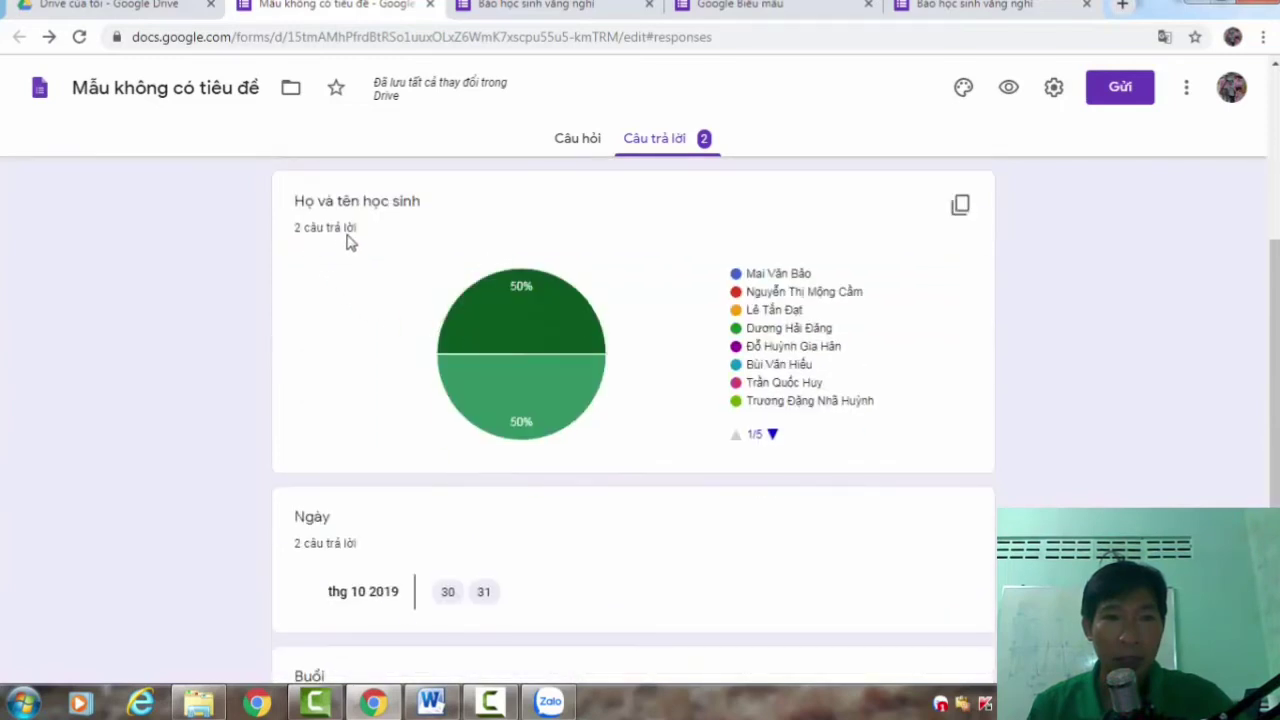
mouse_move(528, 307)
mouse_move(531, 408)
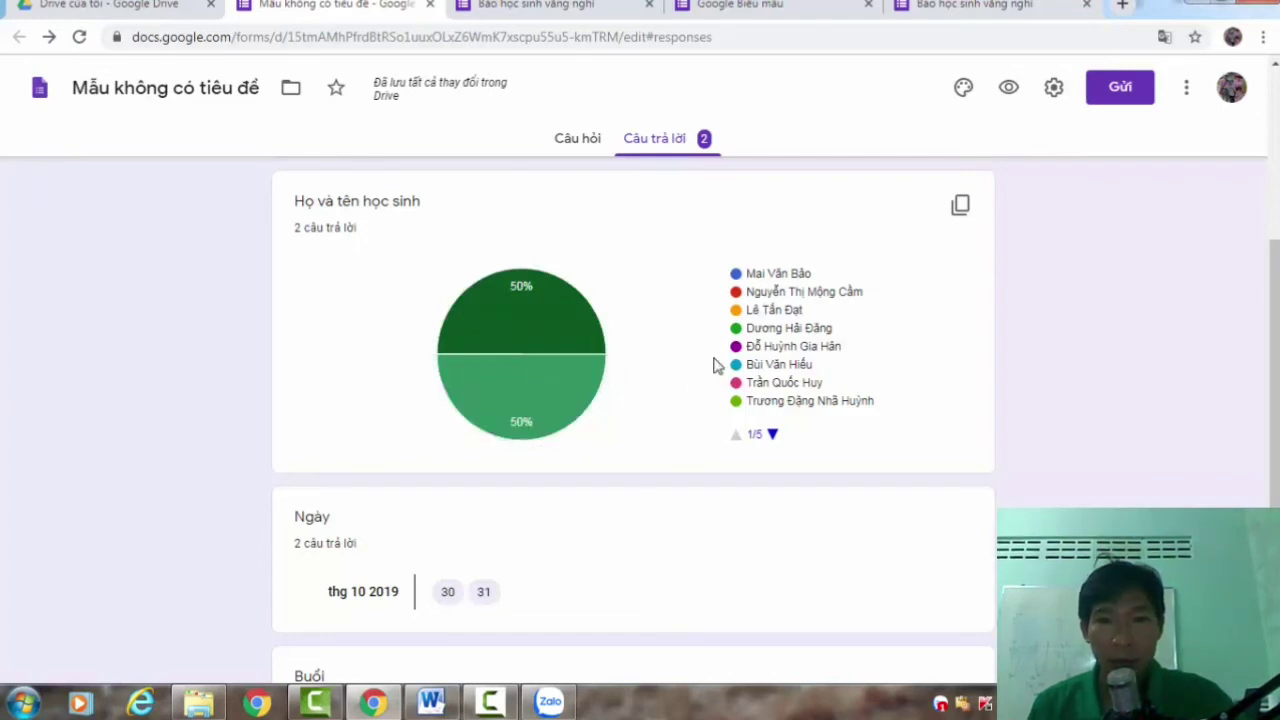
Examine the response summary for the absence dates and the Sáng and Chiều shares in the session chart.
scroll(720, 354, down, 1)
scroll(723, 329, up, 1)
scroll(742, 314, down, 3)
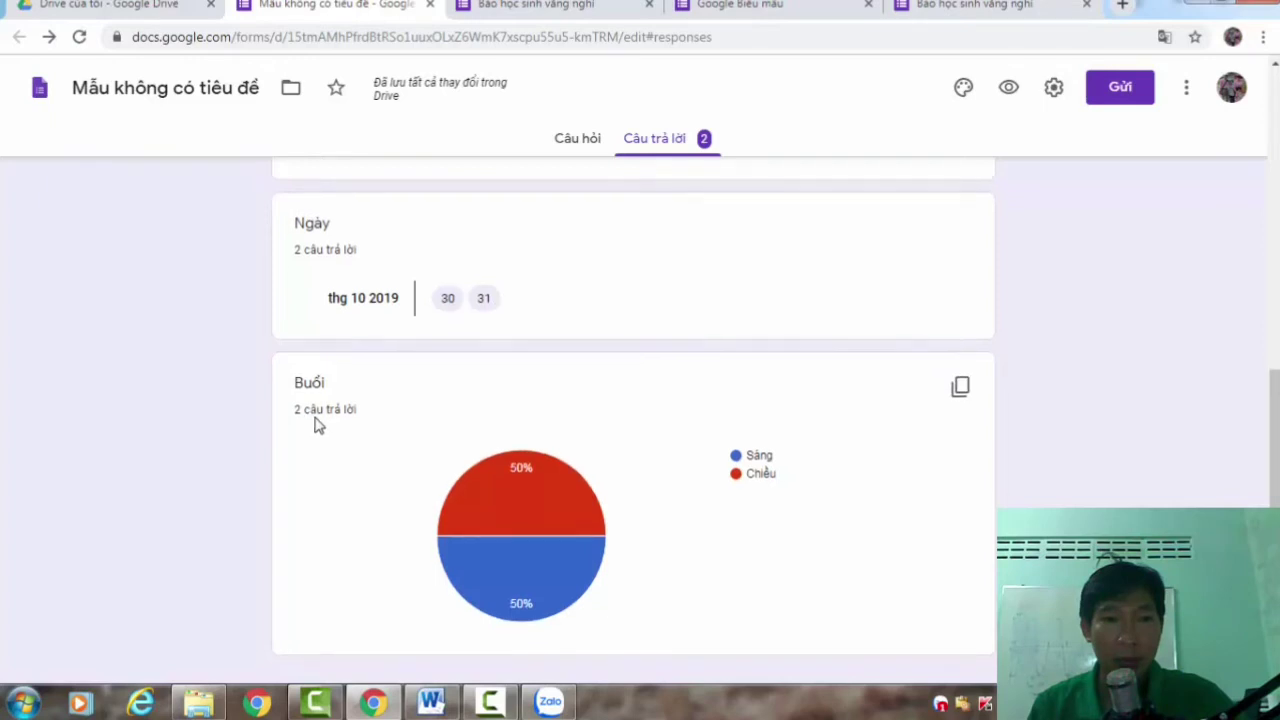
scroll(316, 430, down, 1)
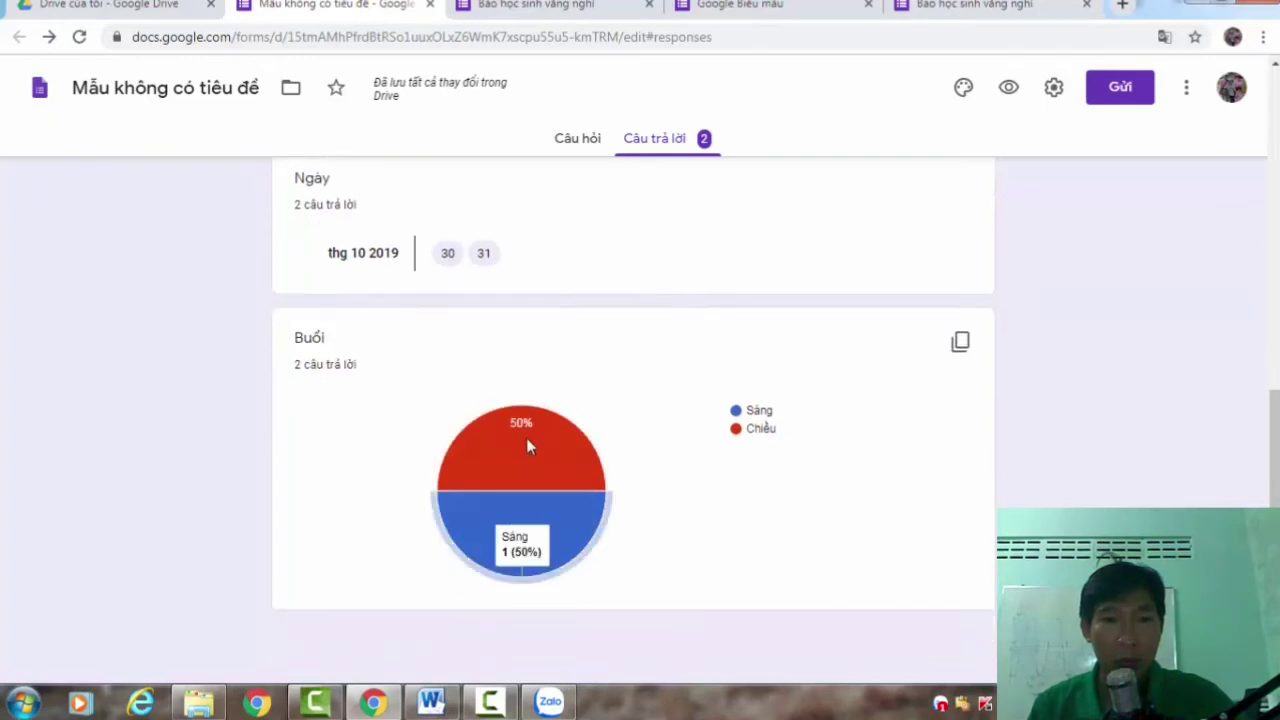
mouse_move(530, 449)
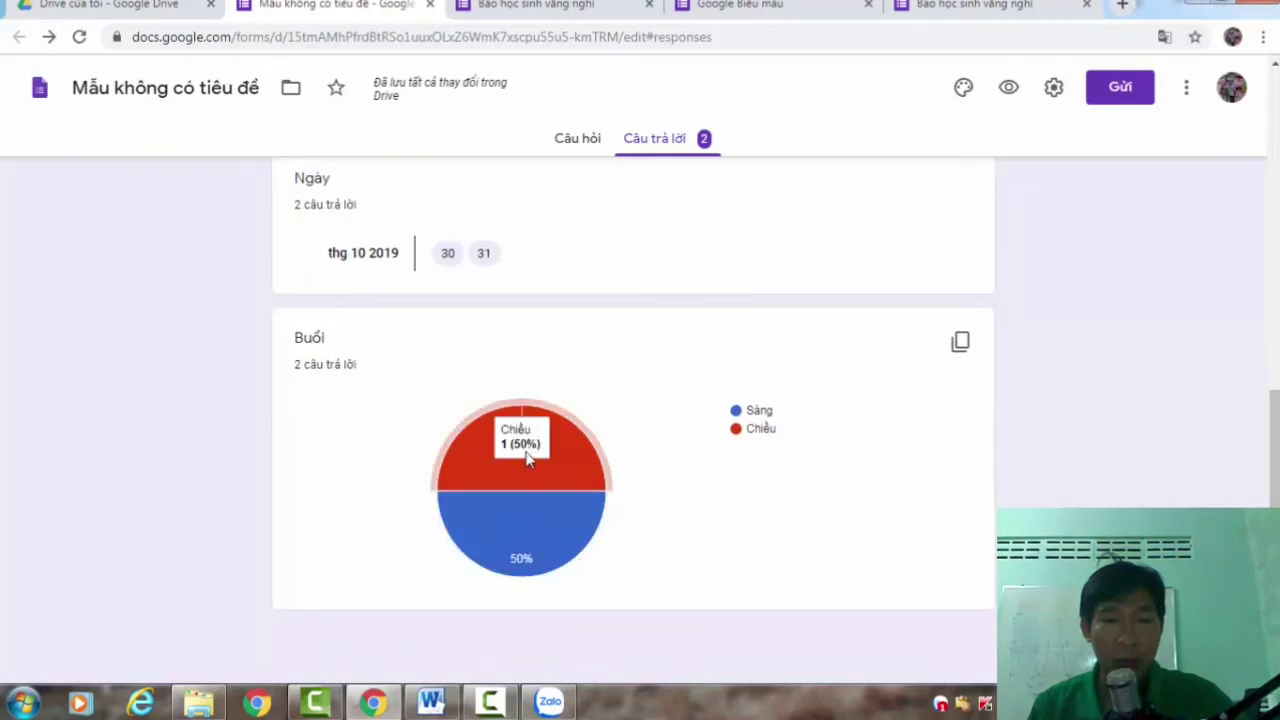
mouse_move(530, 555)
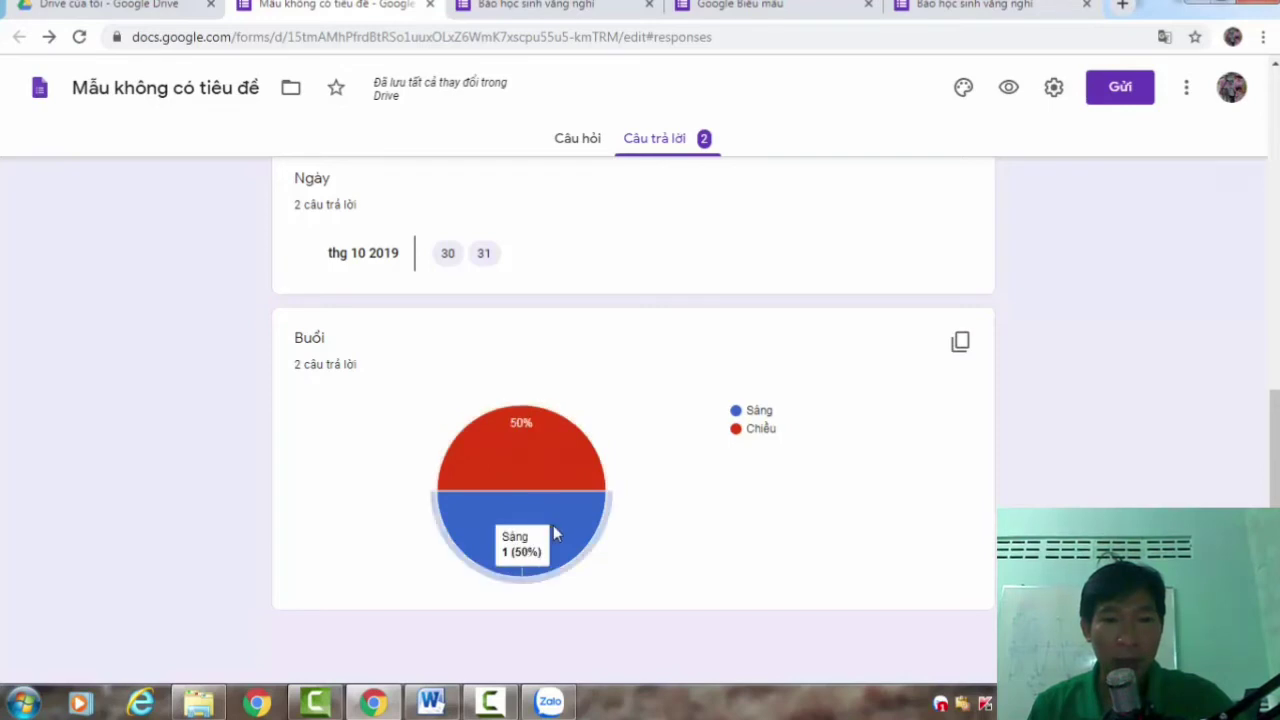
mouse_move(514, 478)
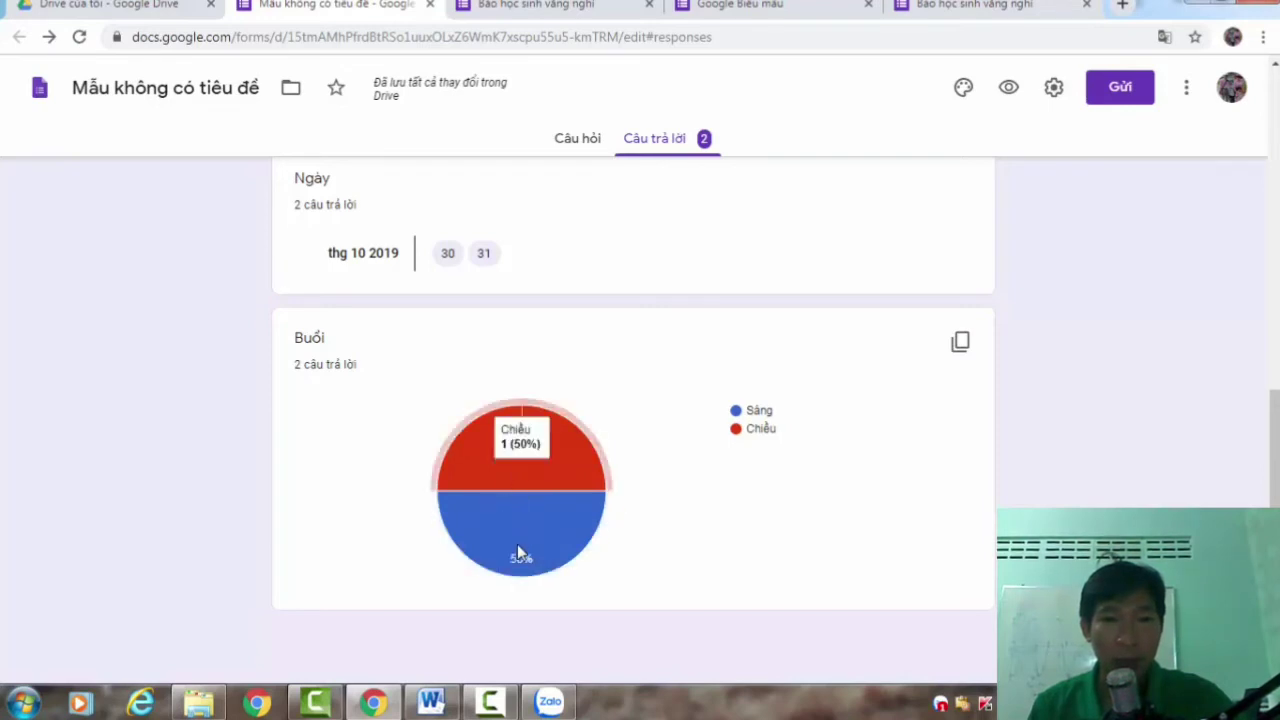
scroll(630, 496, up, 1)
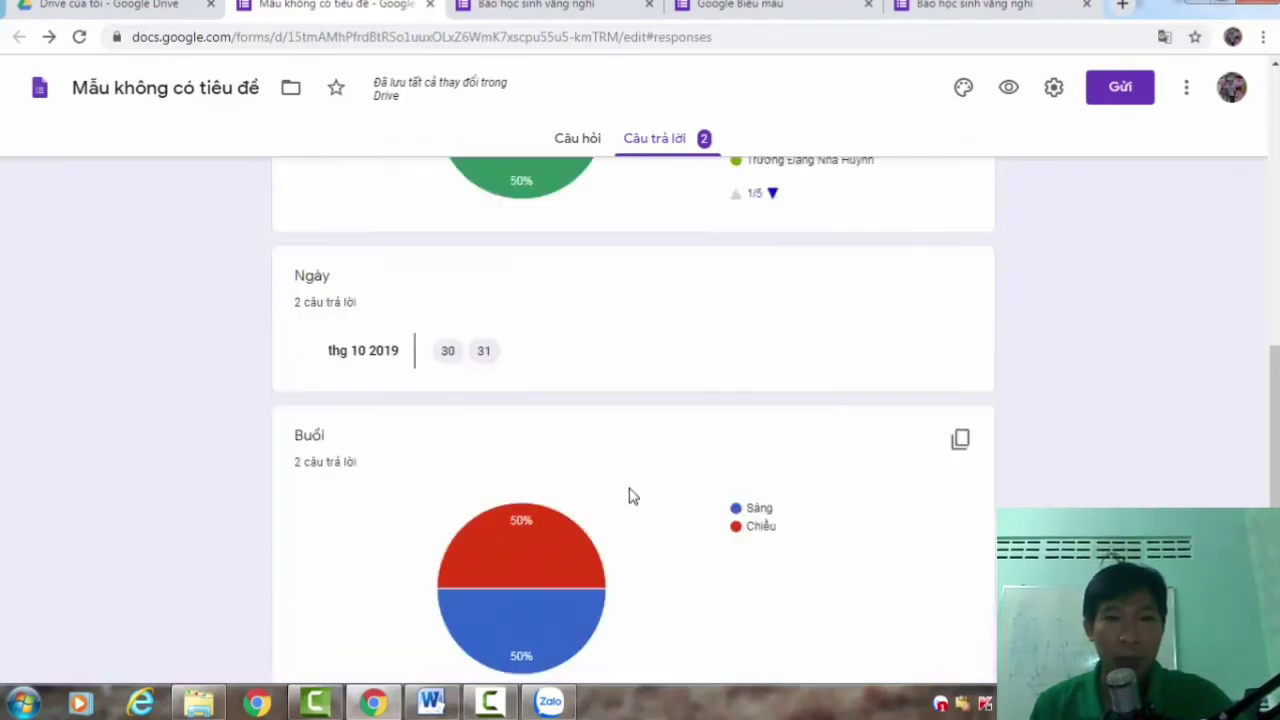
Create a new linked spreadsheet for the form's responses, keeping the suggested name.
scroll(630, 496, up, 5)
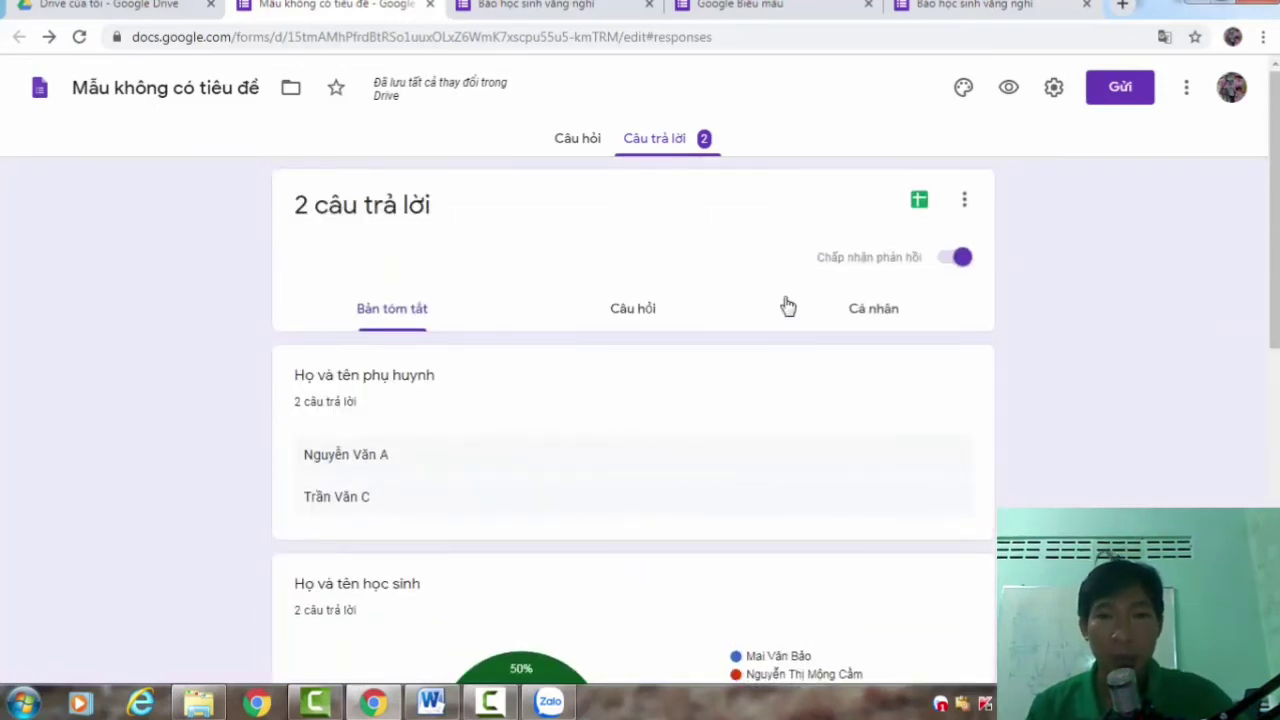
click(920, 205)
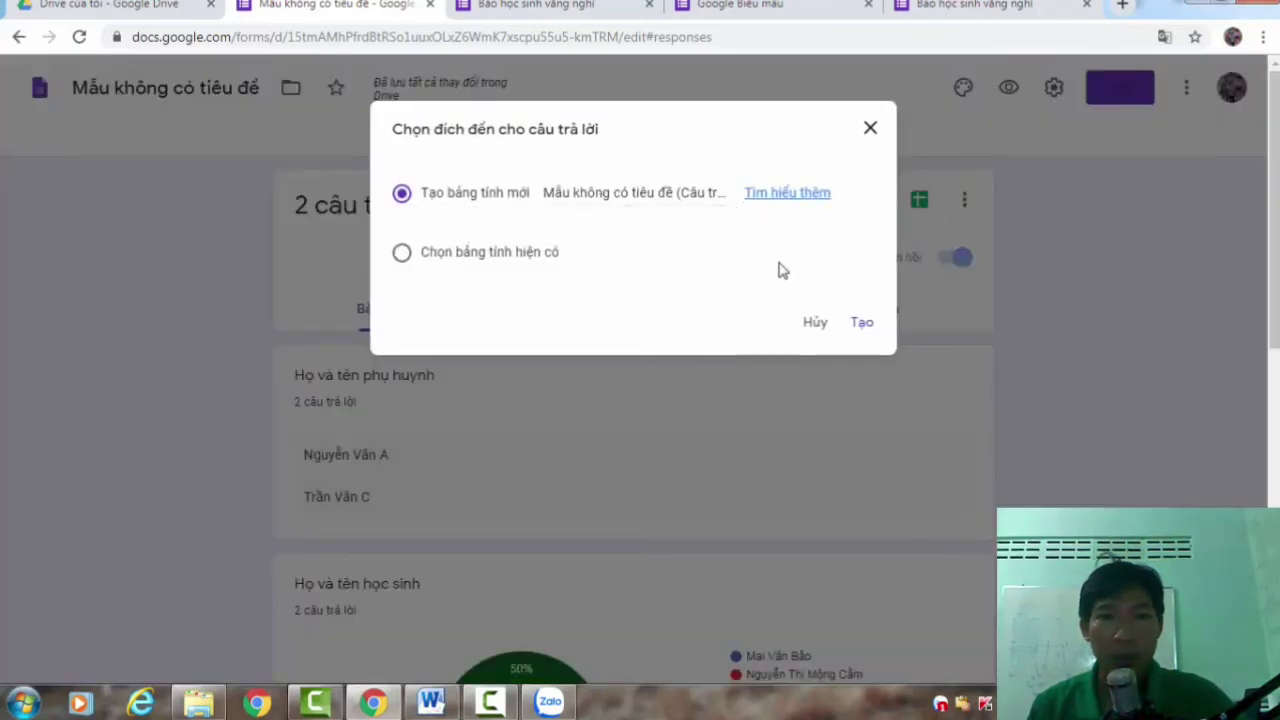
click(864, 325)
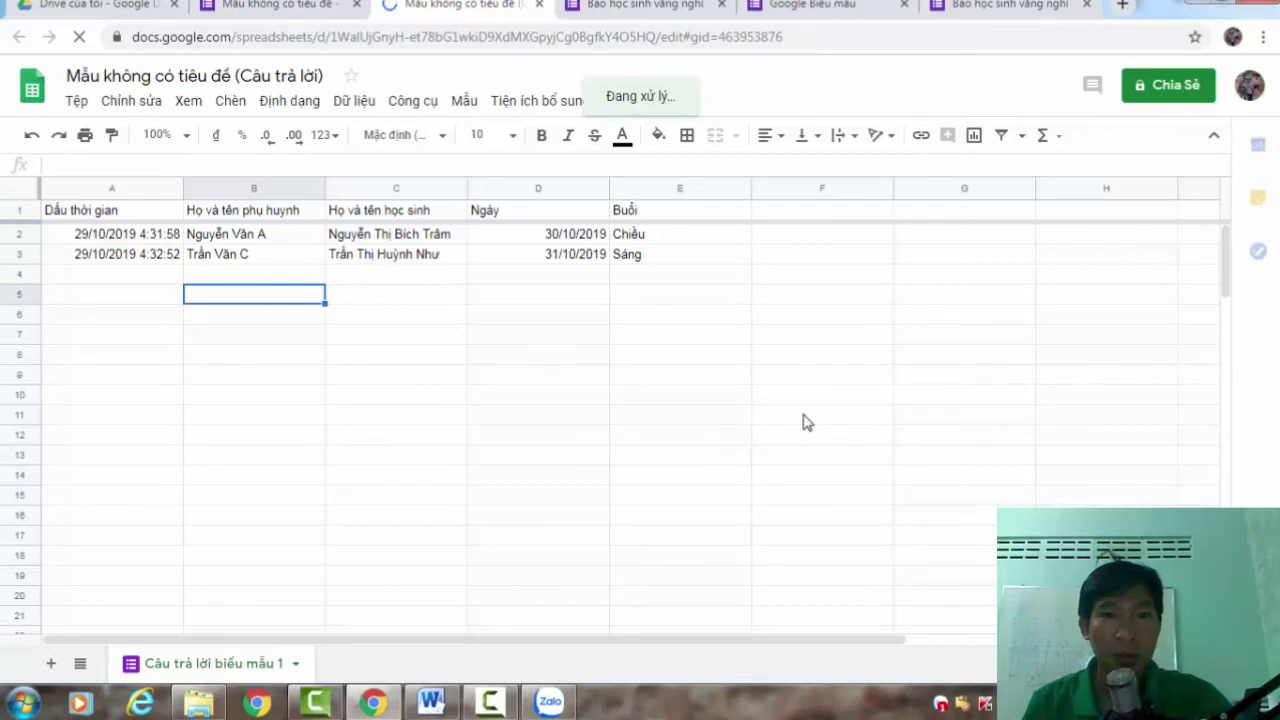
click(1200, 10)
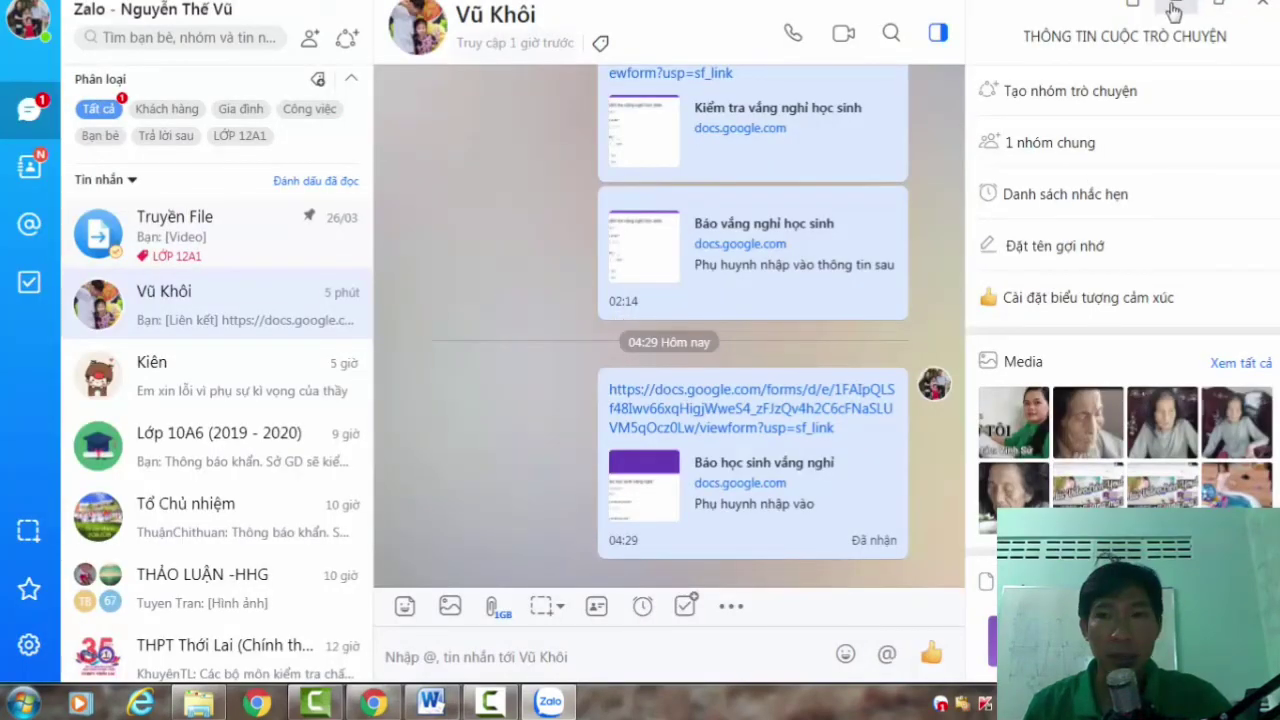
click(1174, 10)
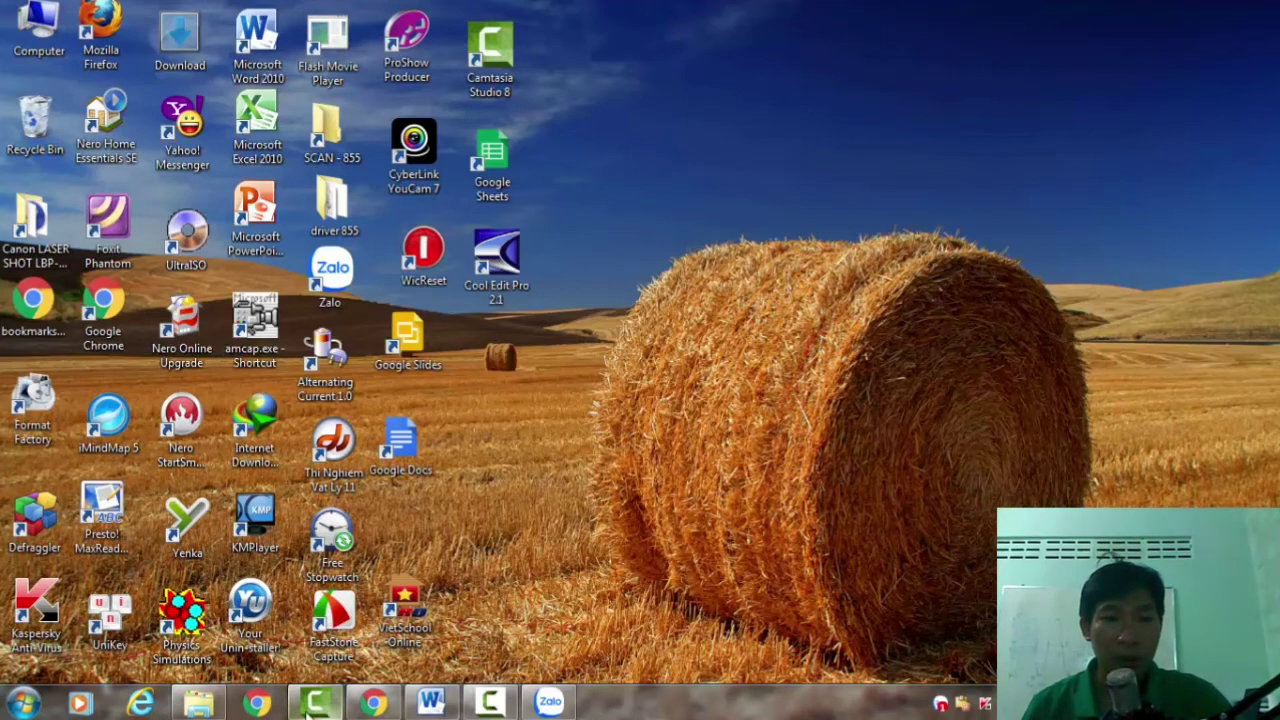
click(373, 703)
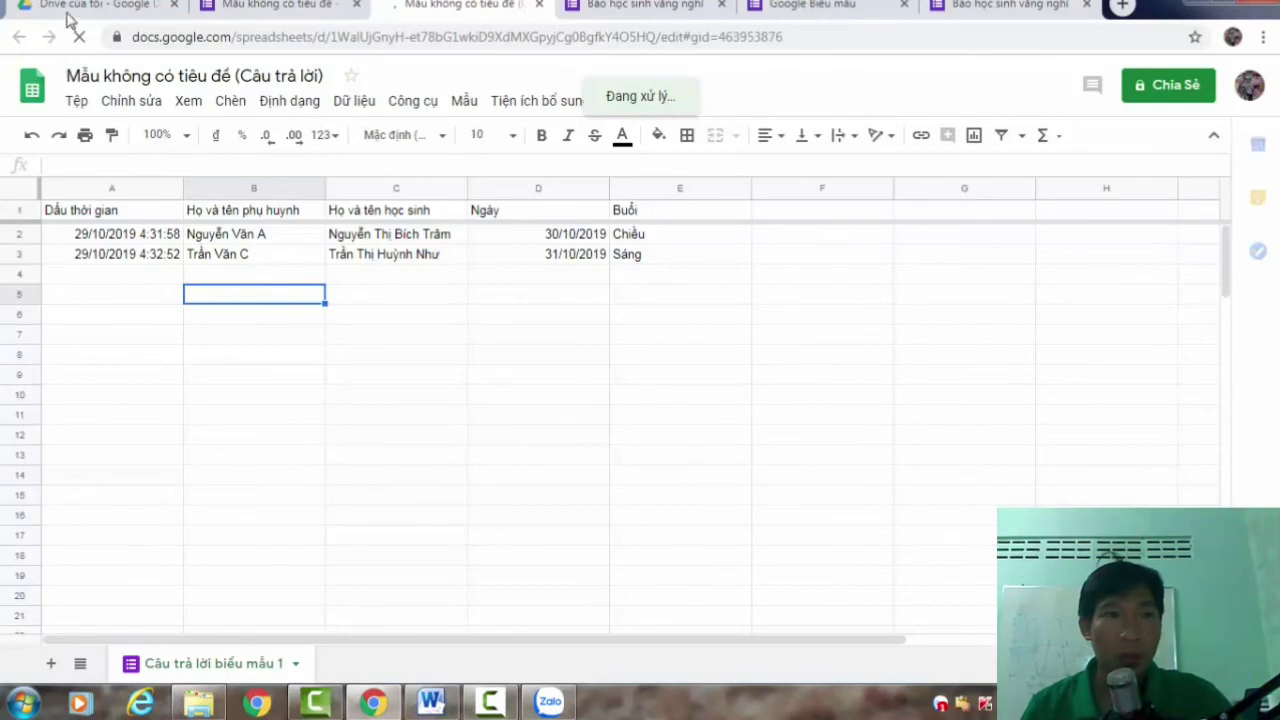
Open the Google Forms template gallery for a new form in My Drive and switch to the absence form's response page.
click(72, 8)
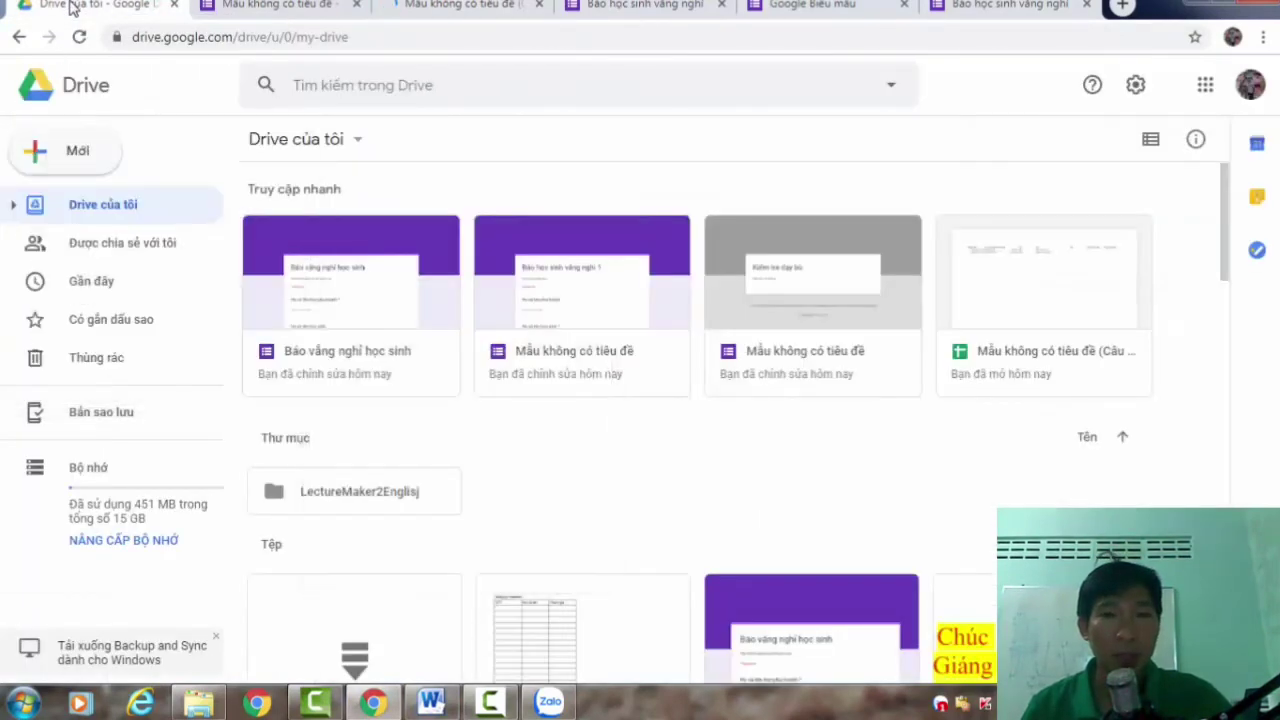
click(60, 162)
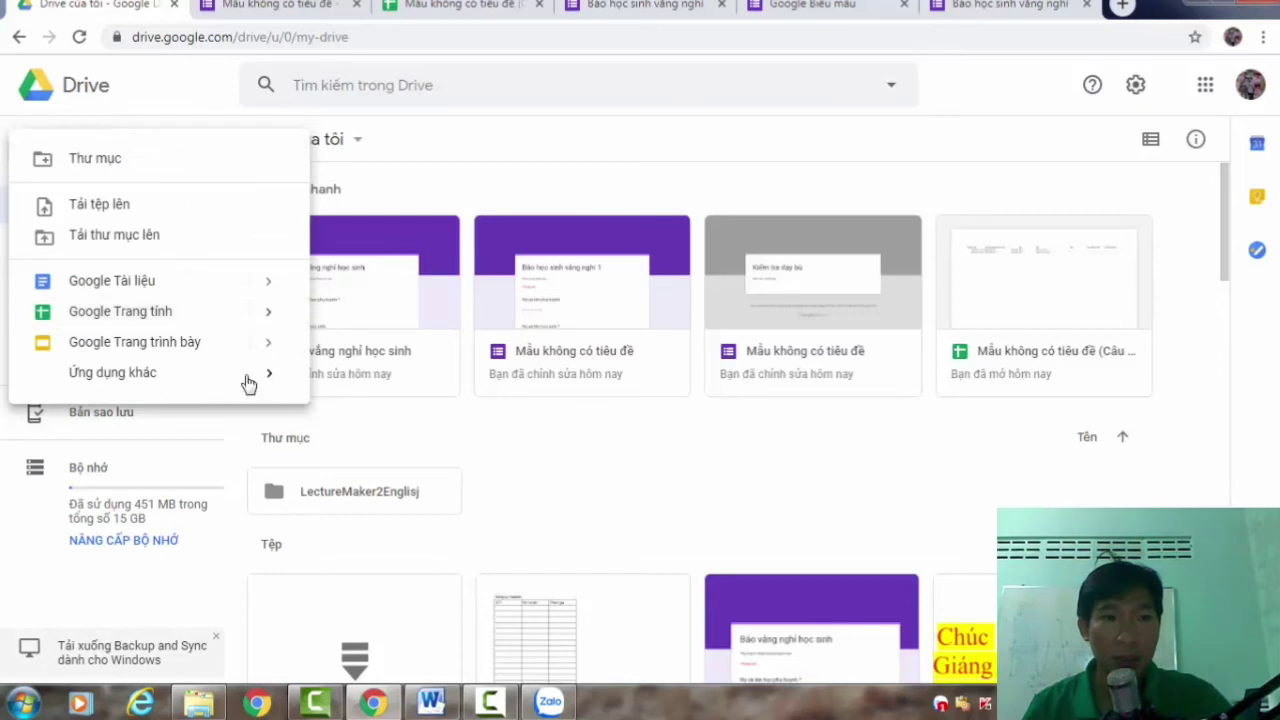
mouse_move(248, 384)
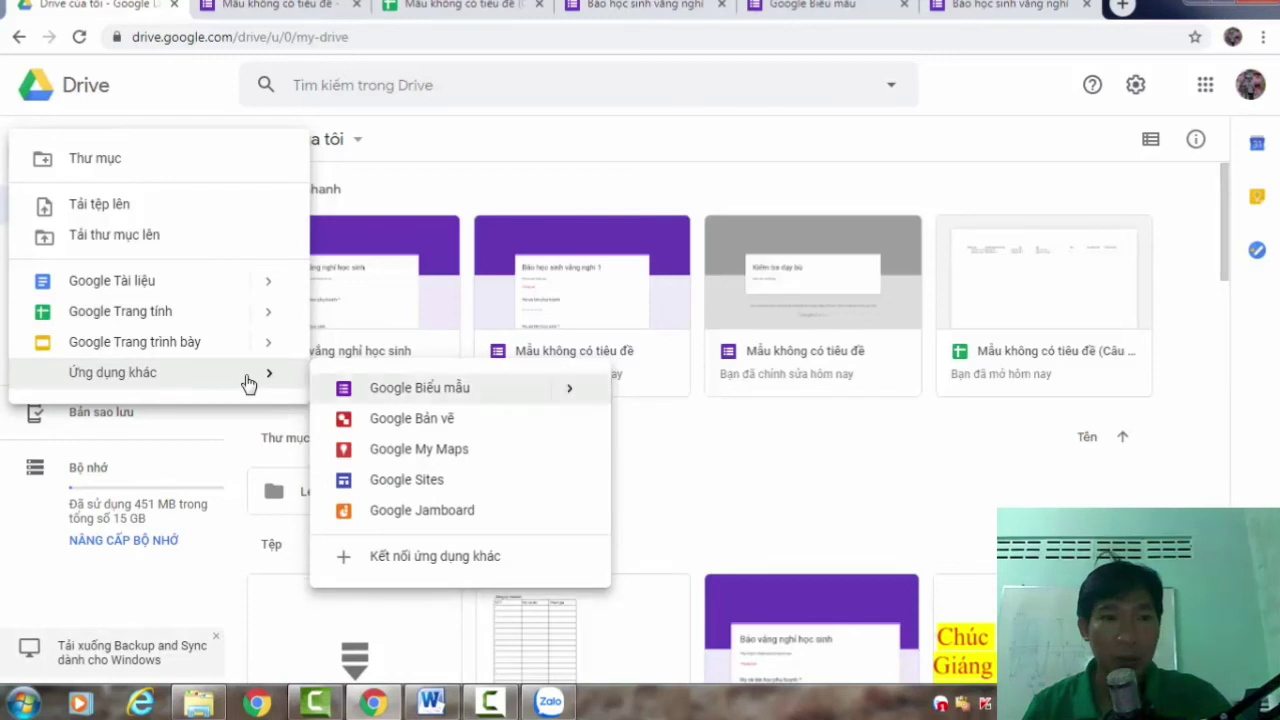
key(Right)
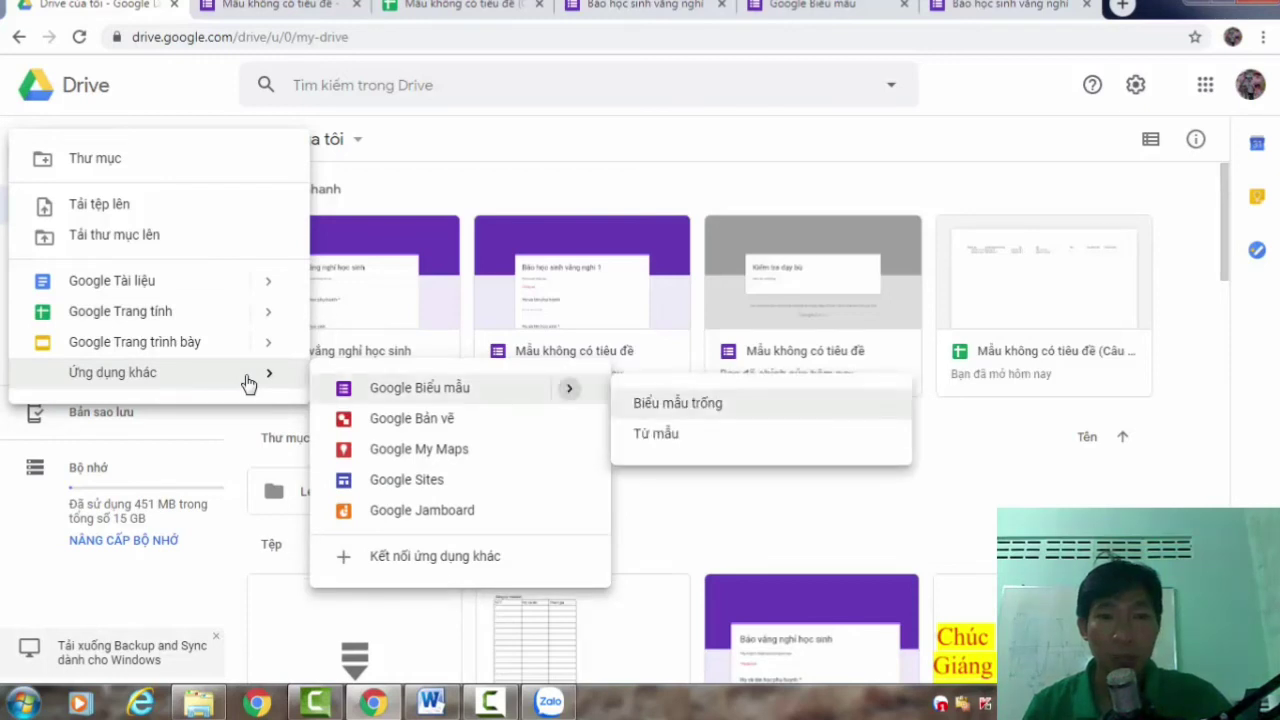
key(Down)
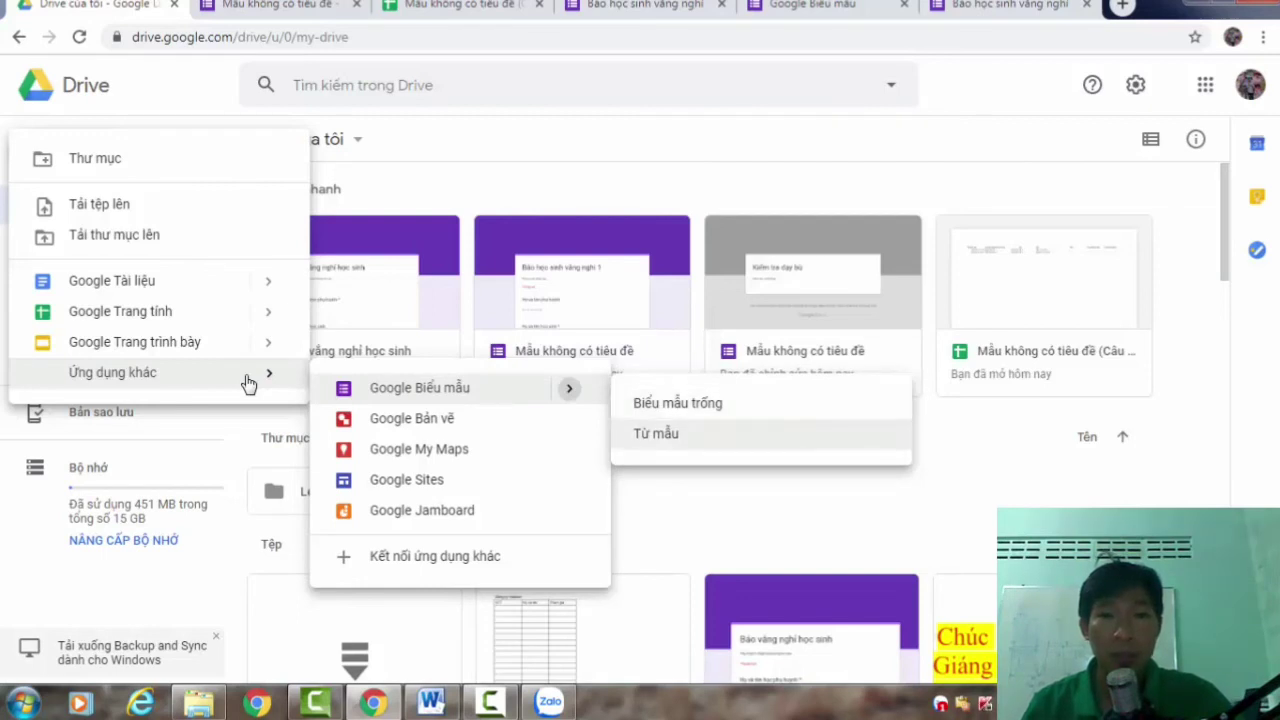
key(Return)
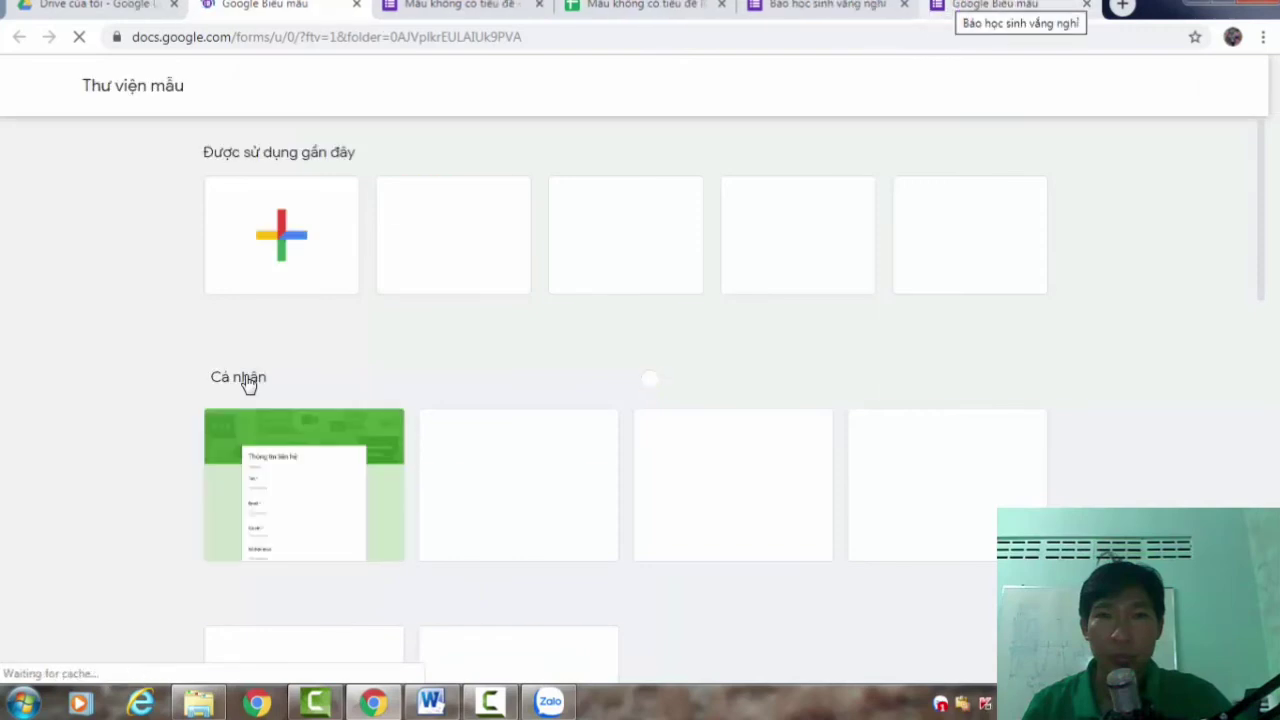
key(ctrl+5)
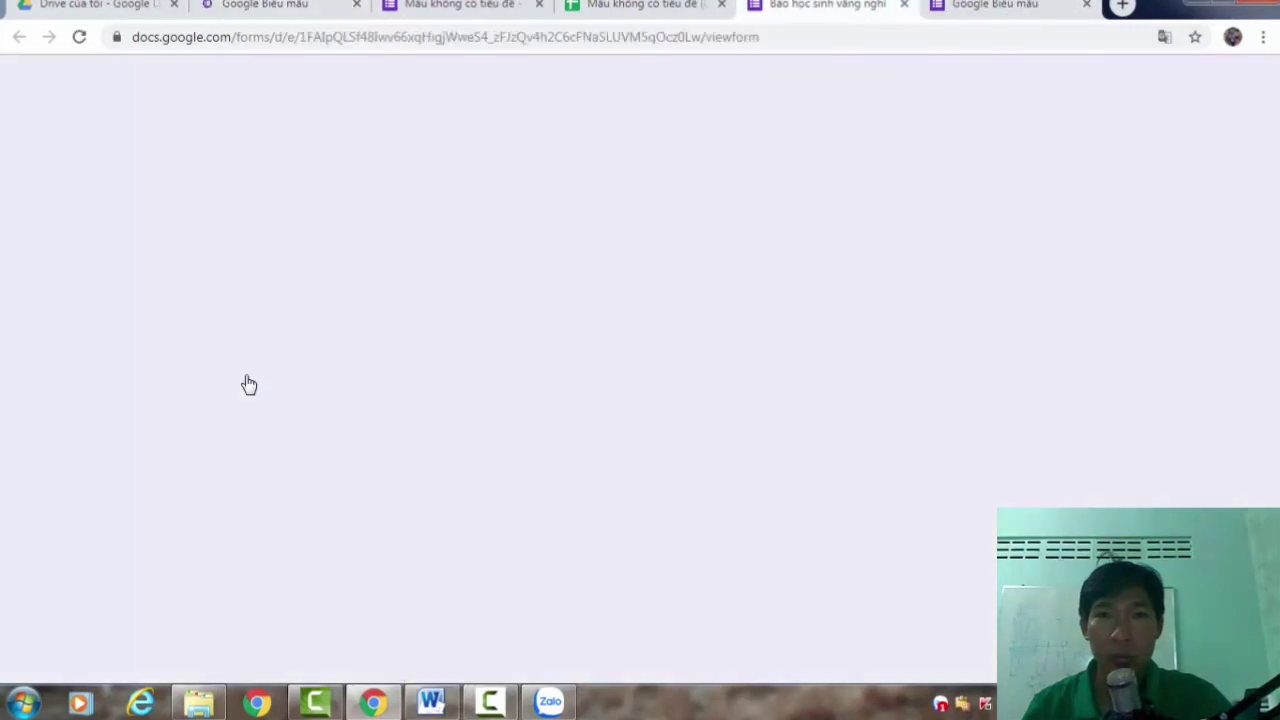